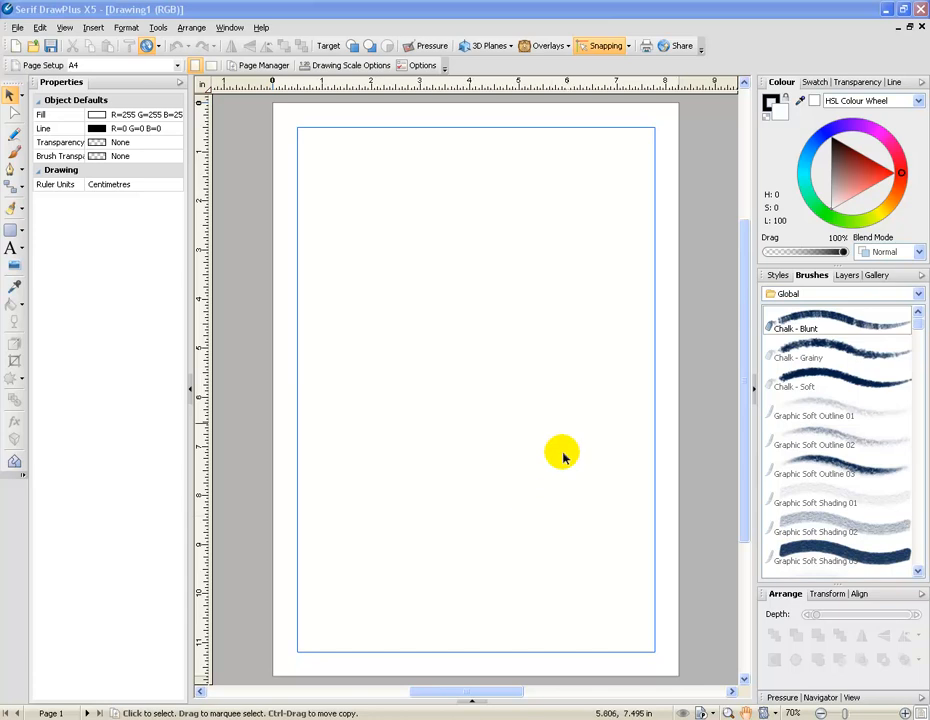
Step: Turn snapping off for the drawing and check the detailed snapping preferences without changing them
{"action": "left_click", "coordinate": [601, 48]}
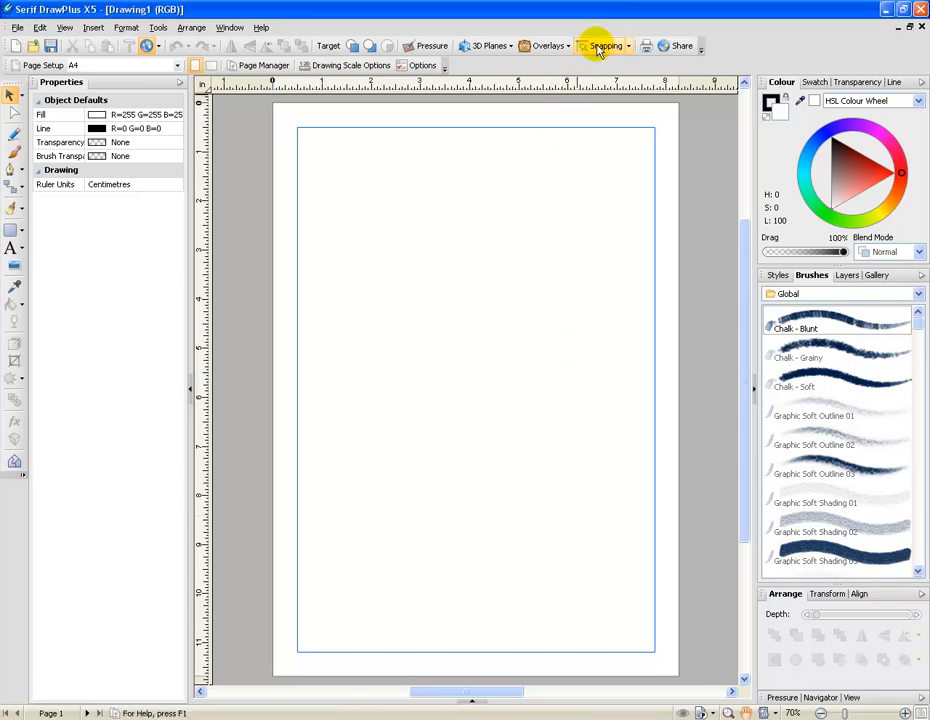
{"action": "left_click", "coordinate": [628, 46]}
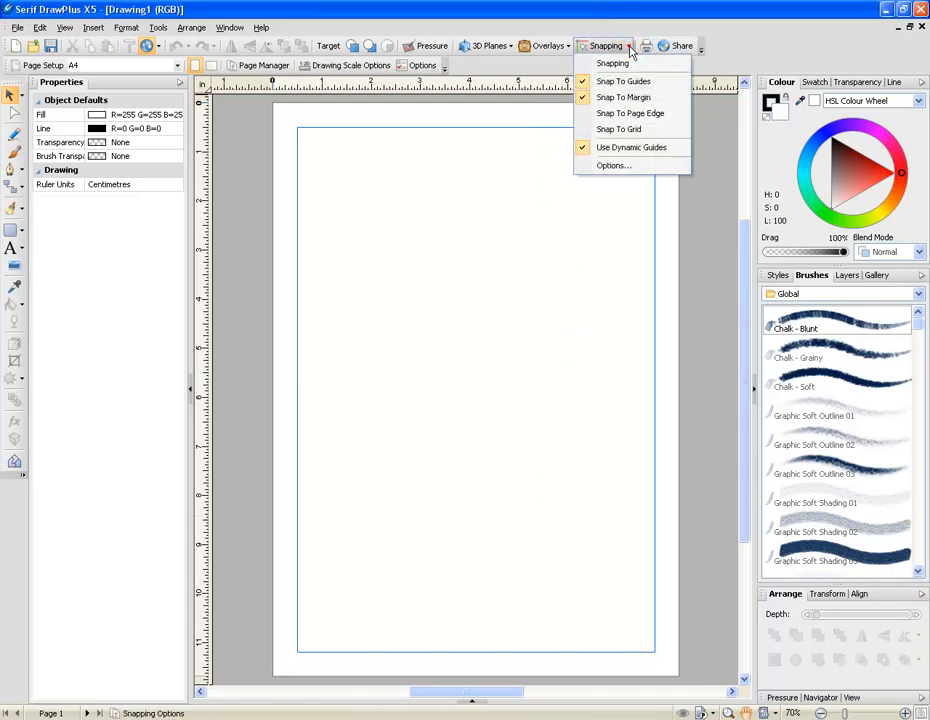
{"action": "left_click", "coordinate": [629, 166]}
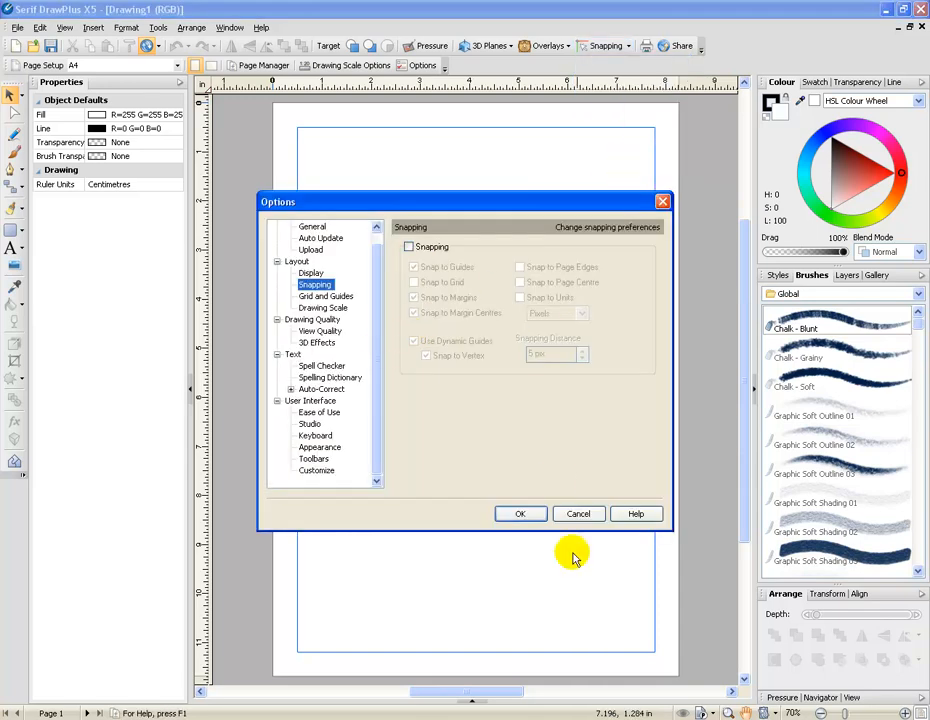
{"action": "left_click", "coordinate": [578, 515]}
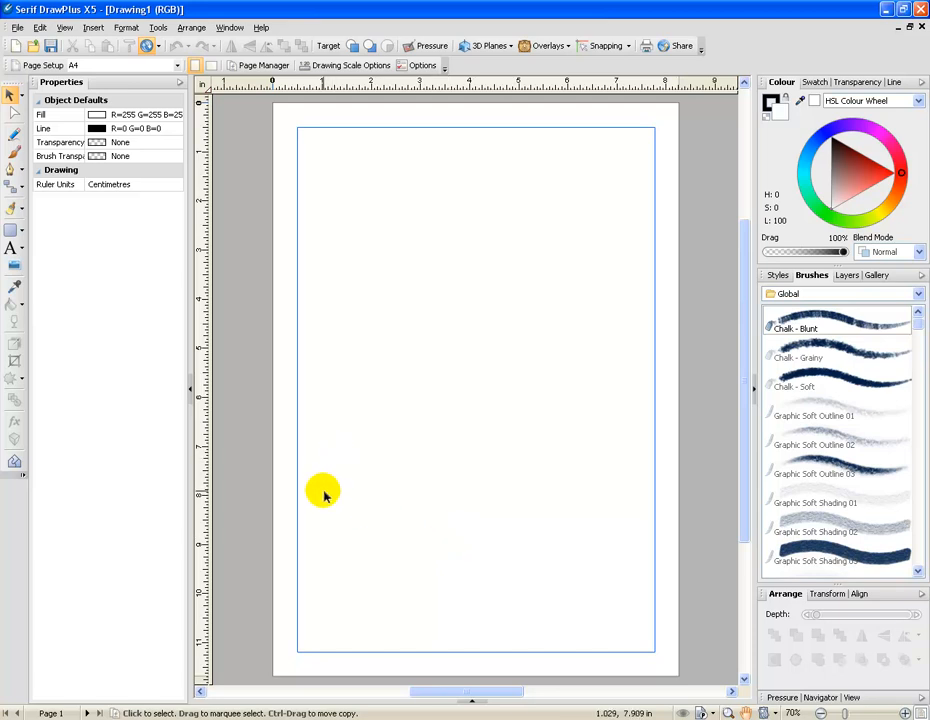
Step: Add a line of artistic text reading "Try for class" near the middle of the page
{"action": "key", "text": "t"}
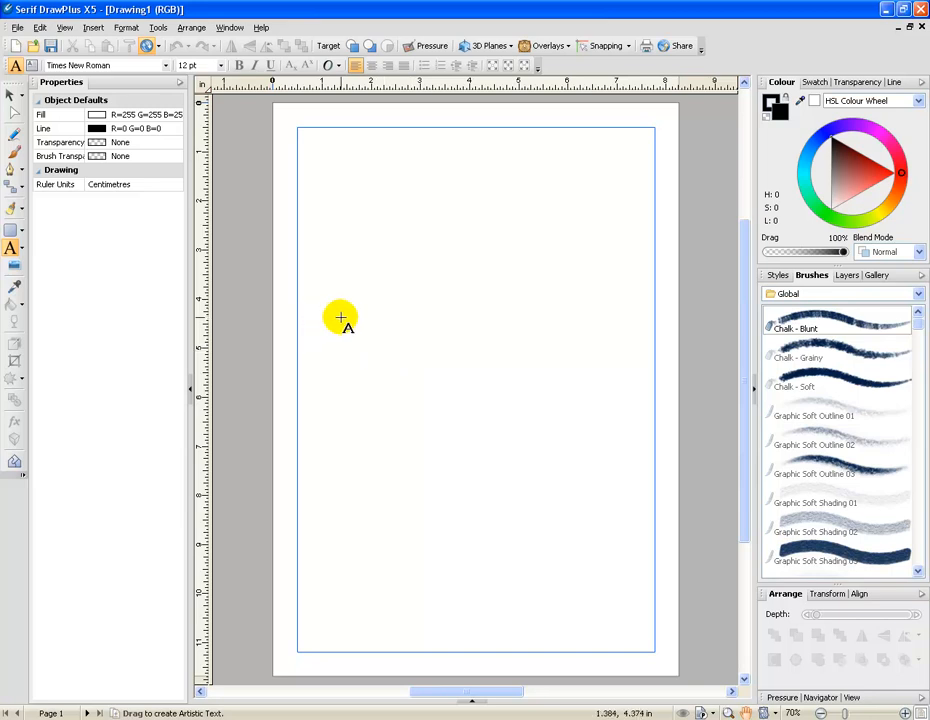
{"action": "left_click", "coordinate": [22, 249]}
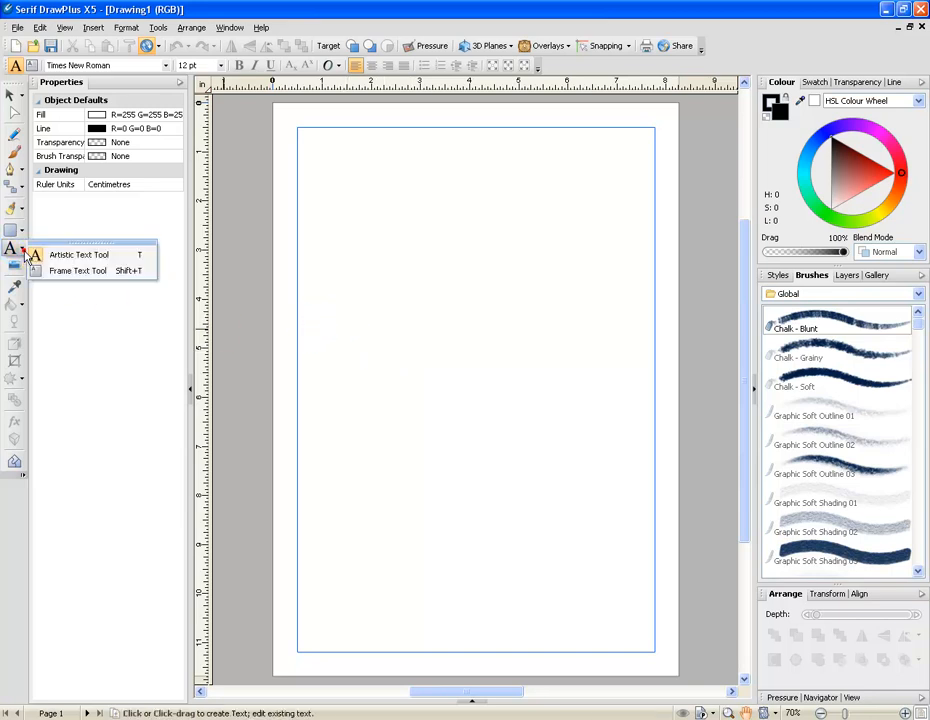
{"action": "left_click", "coordinate": [99, 257]}
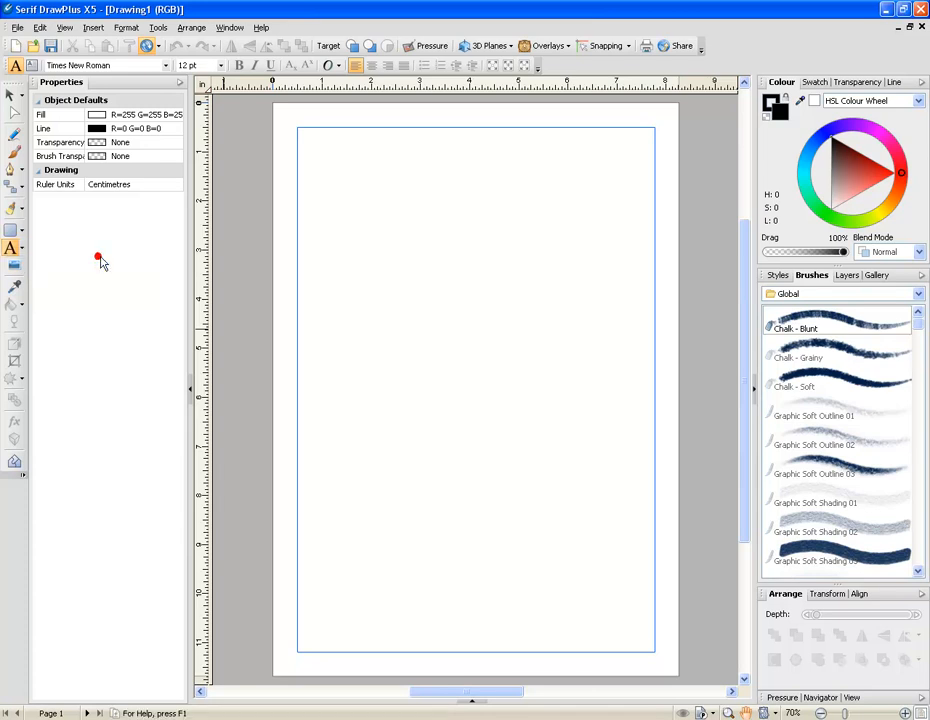
{"action": "left_click", "coordinate": [375, 332]}
{"action": "left_click", "coordinate": [376, 390]}
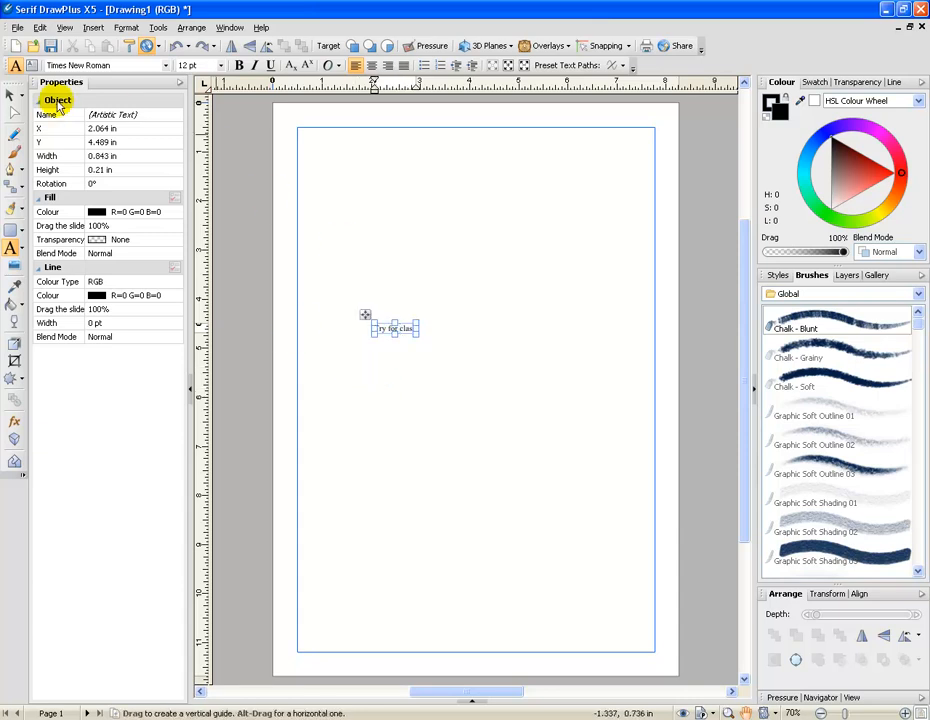
Step: Scale the "Try for class" text up to about 4.92 in wide and reposition it on the page
{"action": "left_click", "coordinate": [10, 94]}
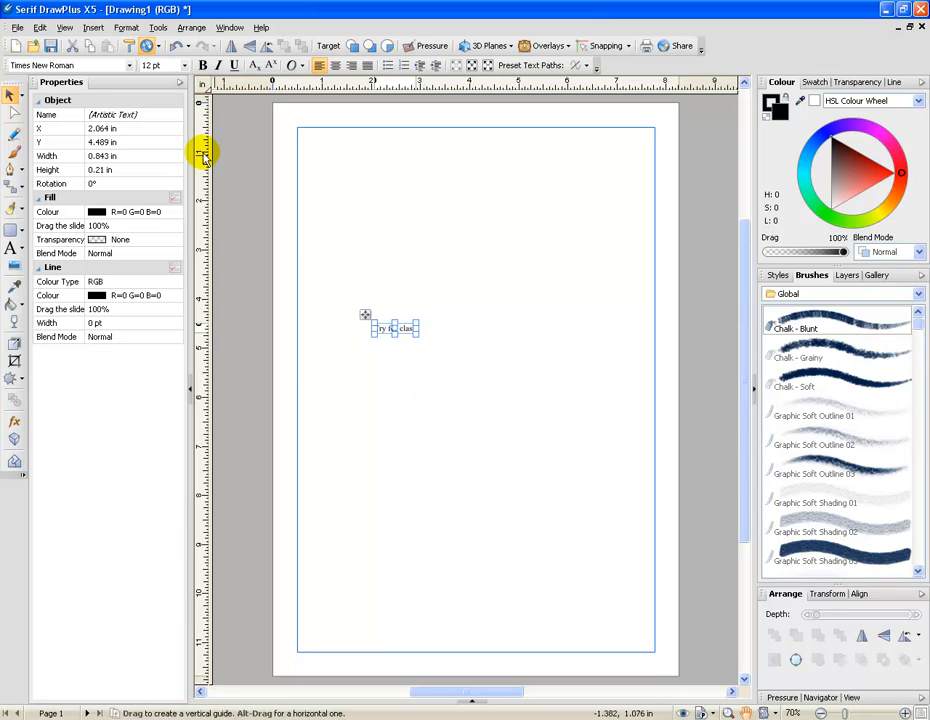
{"action": "left_click", "coordinate": [128, 68]}
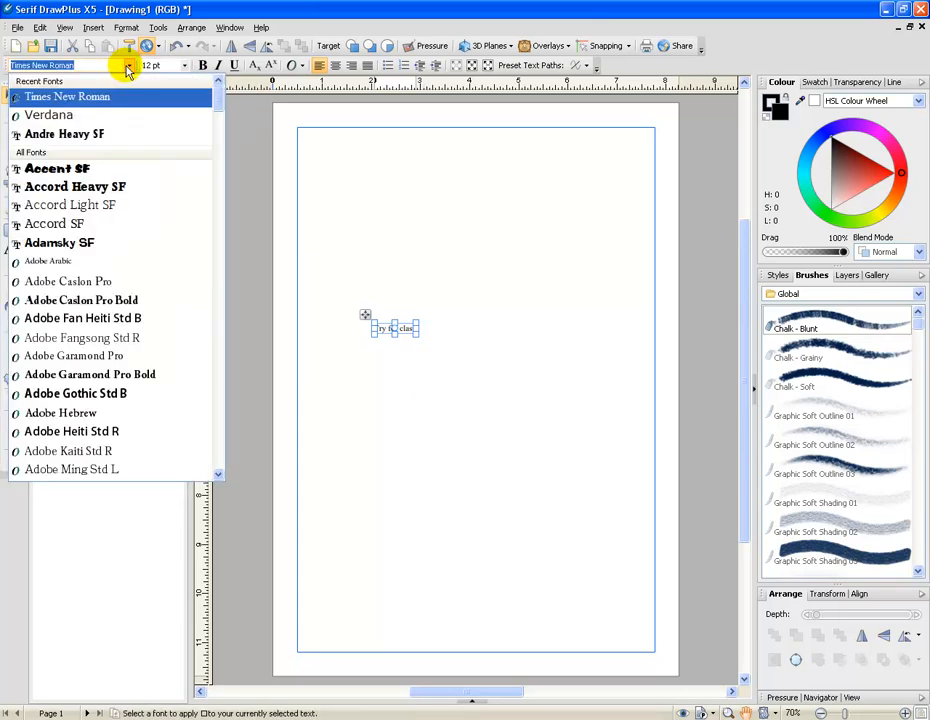
{"action": "left_click", "coordinate": [129, 69]}
{"action": "left_click_drag", "start_coordinate": [414, 332], "coordinate": [622, 559]}
{"action": "left_click_drag", "start_coordinate": [498, 370], "coordinate": [490, 374]}
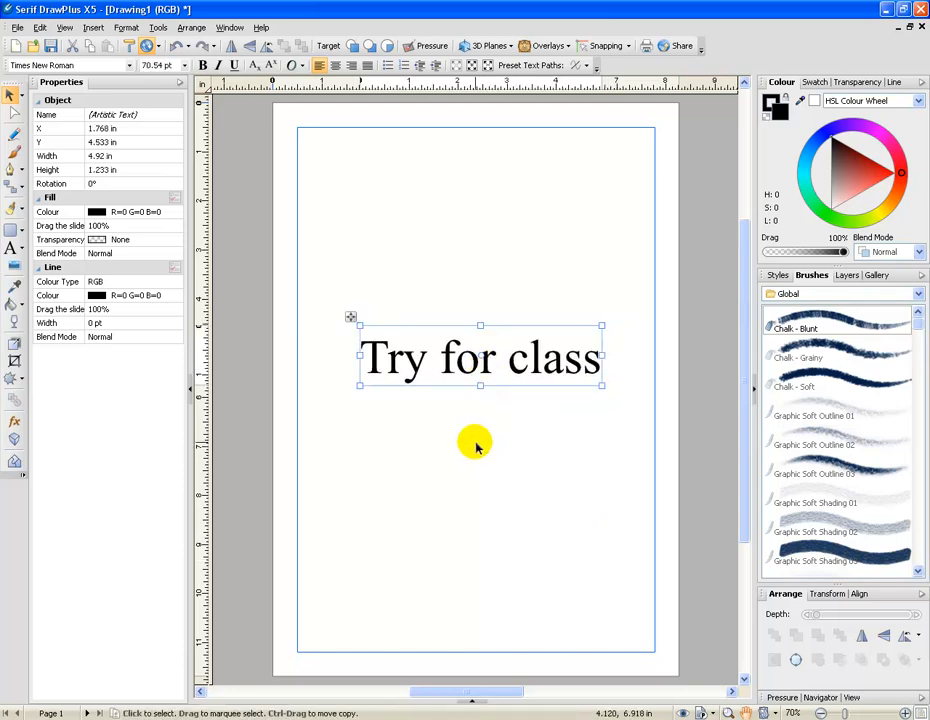
Step: Change the font of the "Try for class" text to Andre Heavy SF
{"action": "left_click", "coordinate": [475, 445]}
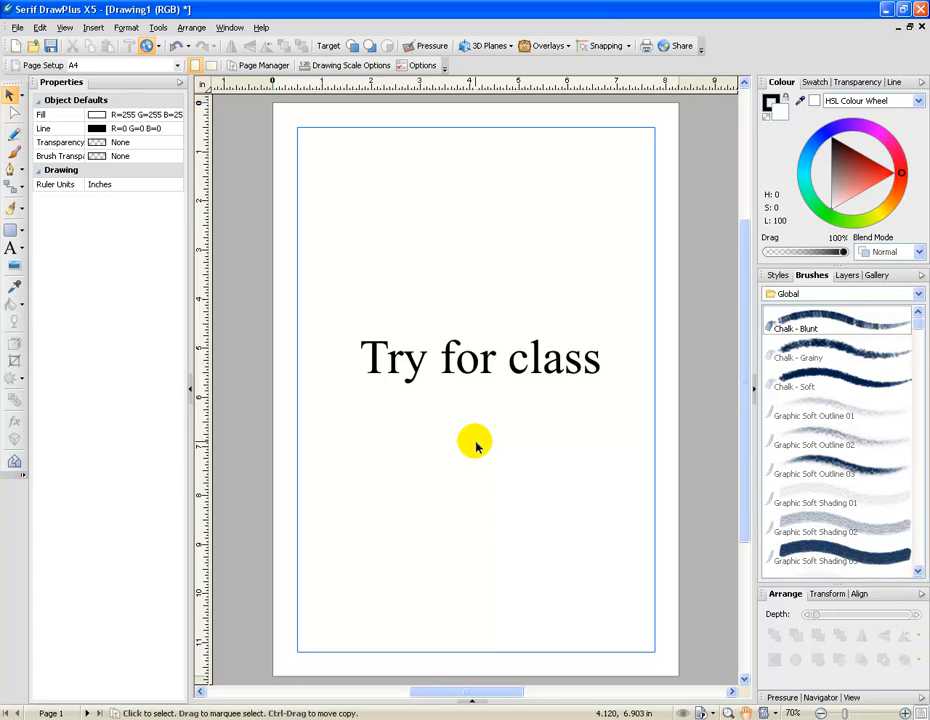
{"action": "left_click", "coordinate": [436, 370]}
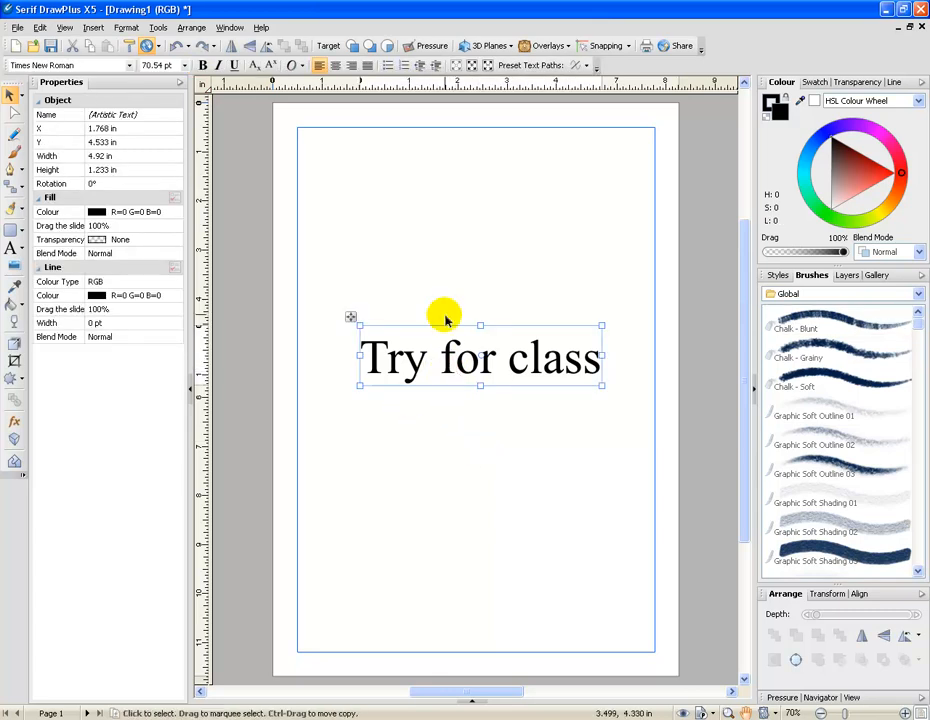
{"action": "left_click", "coordinate": [127, 66]}
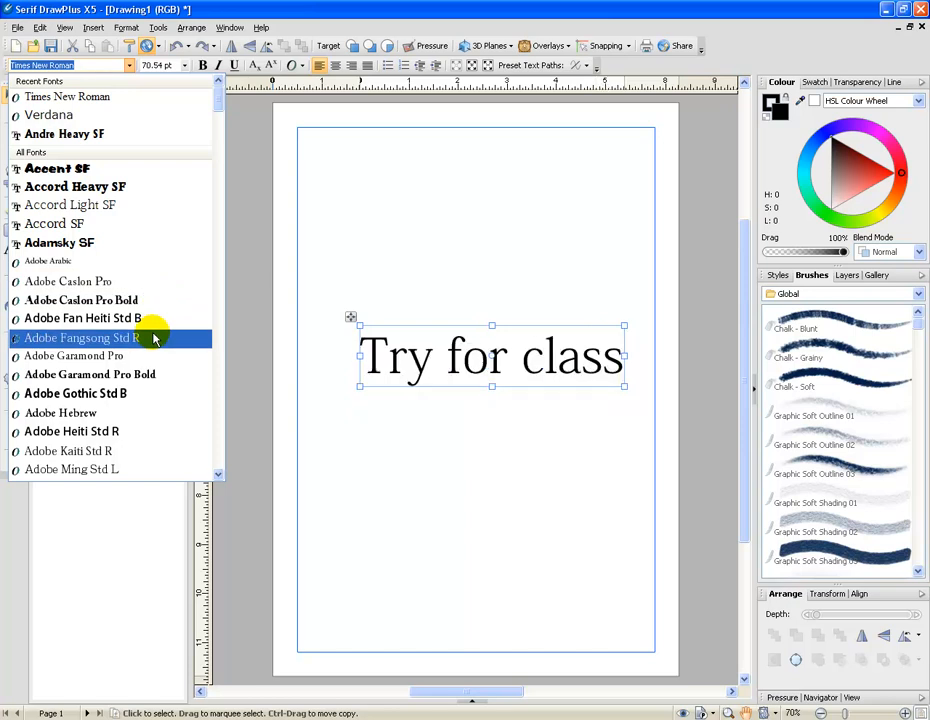
{"action": "left_click", "coordinate": [135, 134]}
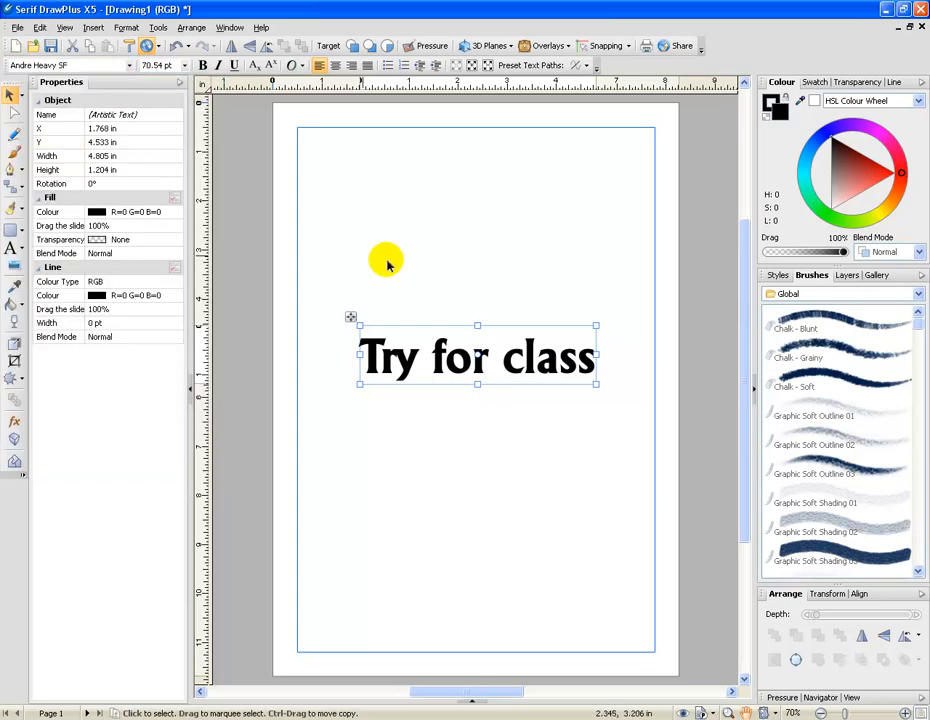
Step: Format the "Try for class" text as 72 pt Verdana and move it inside the page margins
{"action": "left_click", "coordinate": [185, 65]}
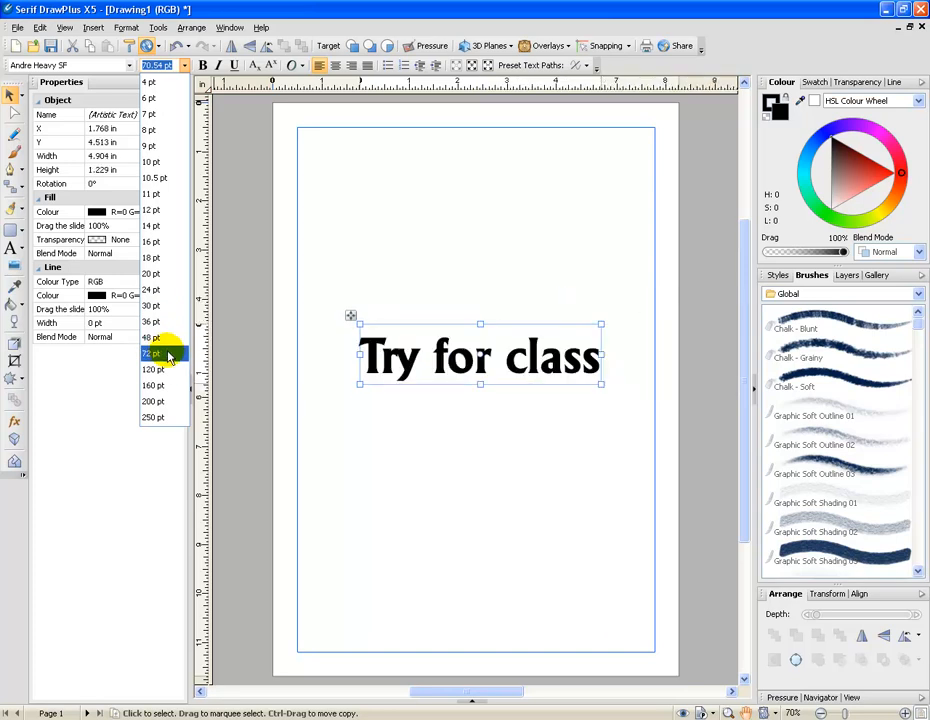
{"action": "left_click", "coordinate": [160, 354]}
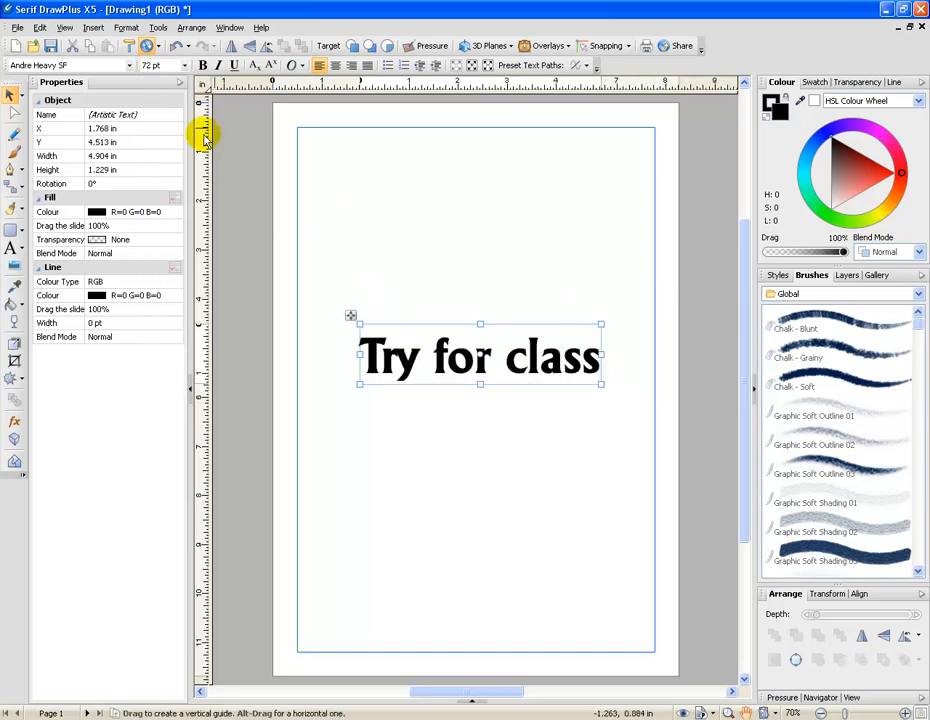
{"action": "left_click", "coordinate": [202, 65]}
{"action": "left_click", "coordinate": [129, 66]}
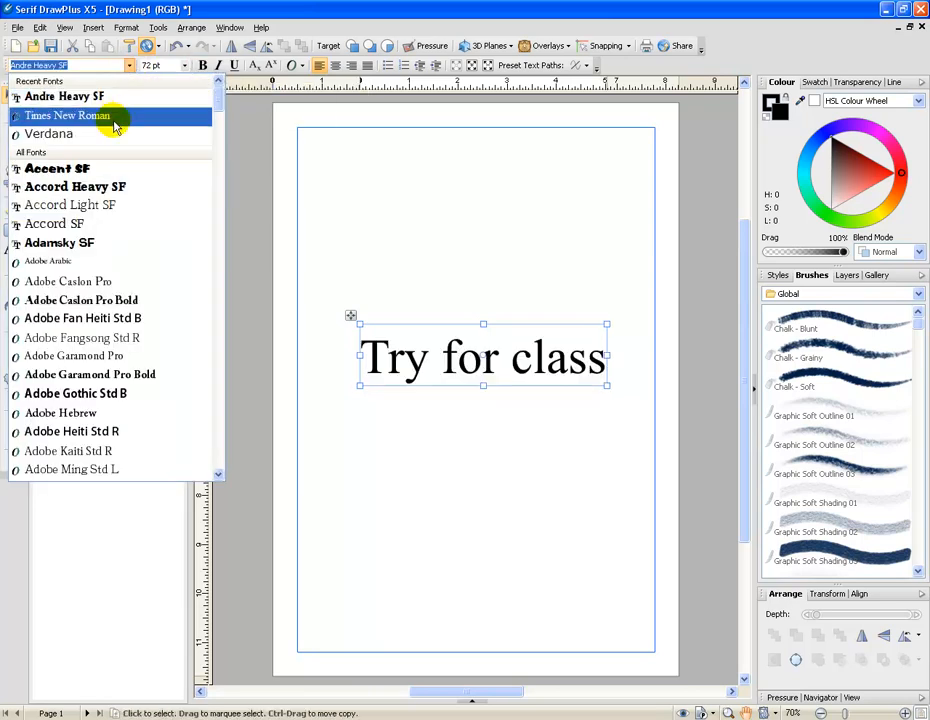
{"action": "left_click", "coordinate": [118, 133]}
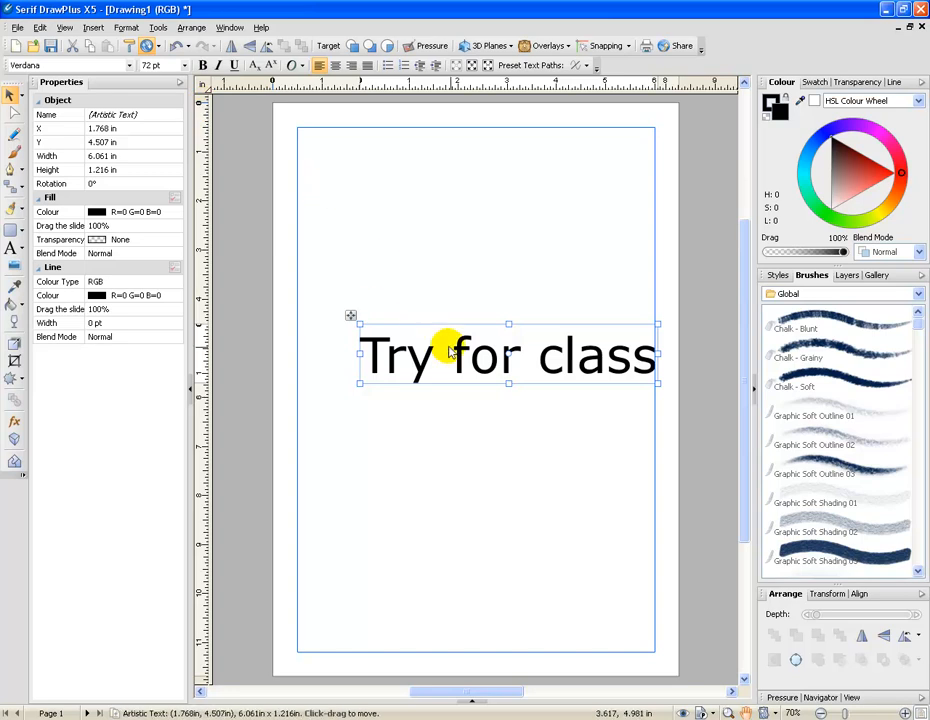
{"action": "left_click_drag", "start_coordinate": [450, 354], "coordinate": [416, 364]}
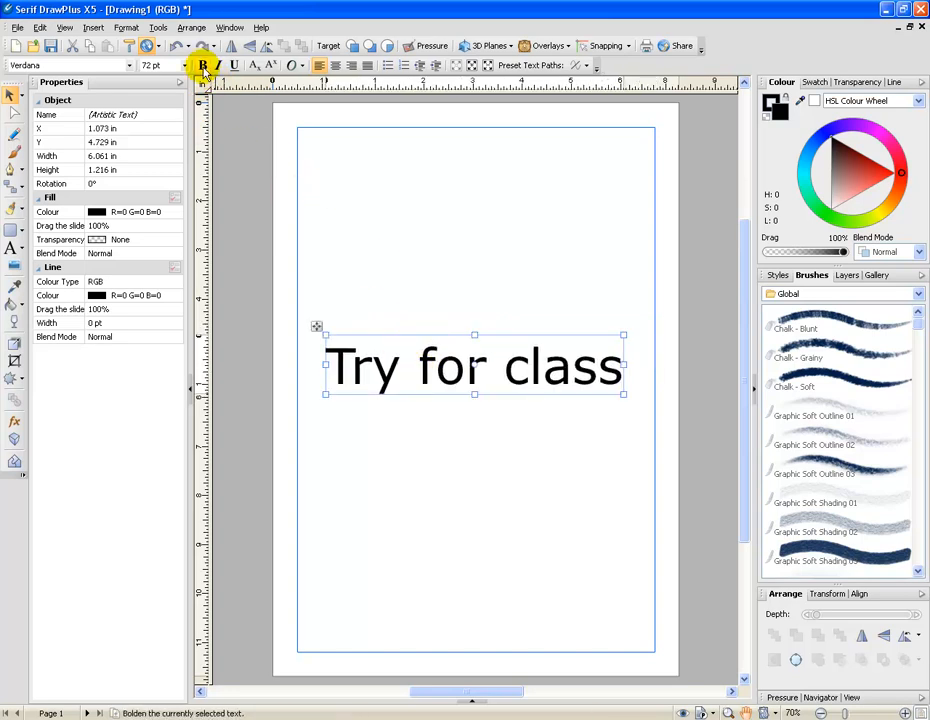
Step: Try bold, italic and underline on the "Try for class" text, removing each style again
{"action": "left_click", "coordinate": [203, 67]}
{"action": "left_click", "coordinate": [203, 67]}
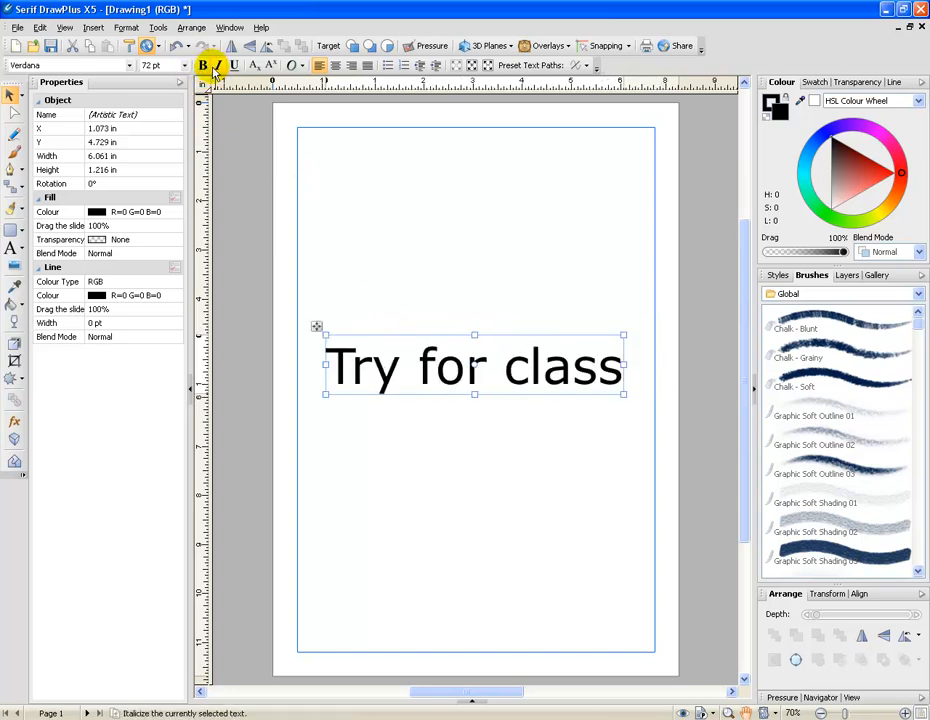
{"action": "left_click", "coordinate": [218, 70]}
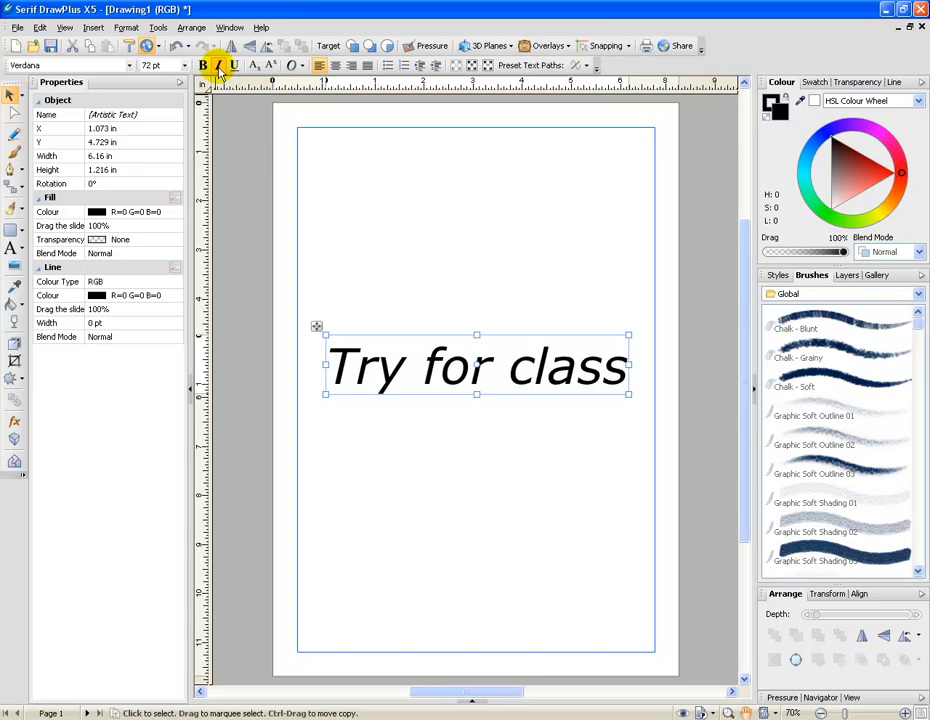
{"action": "left_click", "coordinate": [218, 67]}
{"action": "left_click", "coordinate": [234, 66]}
{"action": "left_click", "coordinate": [234, 66]}
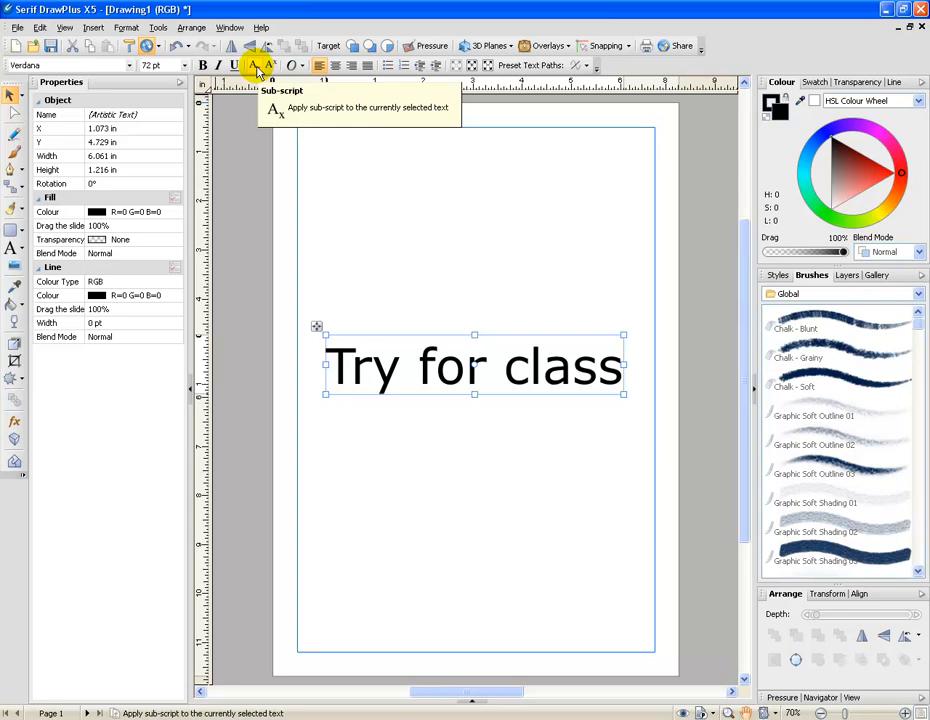
Step: Add artistic text "o2" below "Try for class" and enlarge it to about 111.82 pt
{"action": "left_click", "coordinate": [10, 247]}
{"action": "left_click", "coordinate": [395, 501]}
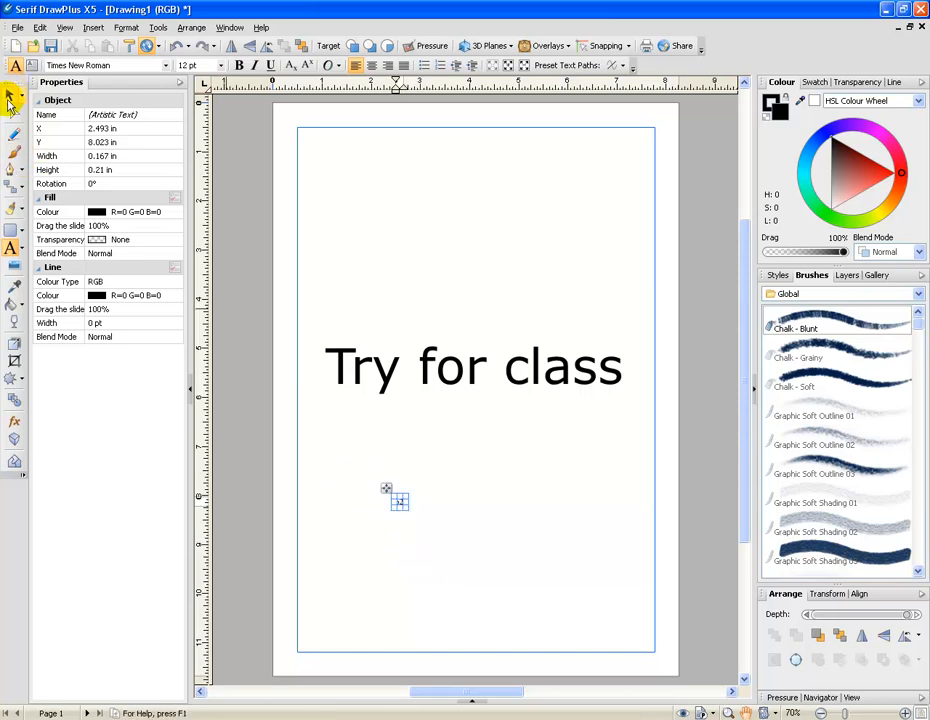
{"action": "left_click", "coordinate": [10, 93]}
{"action": "left_click_drag", "start_coordinate": [410, 493], "coordinate": [535, 418]}
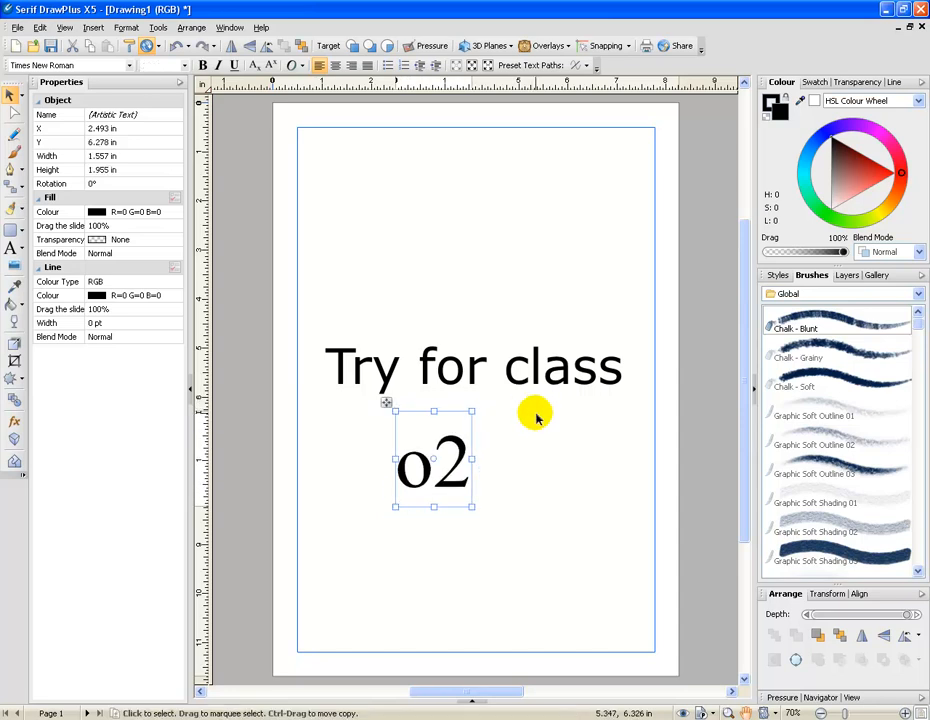
Step: Apply subscript and then superscript to the digit 2 in the "o2" text
{"action": "double_click", "coordinate": [459, 461]}
{"action": "left_click_drag", "start_coordinate": [458, 460], "coordinate": [441, 459]}
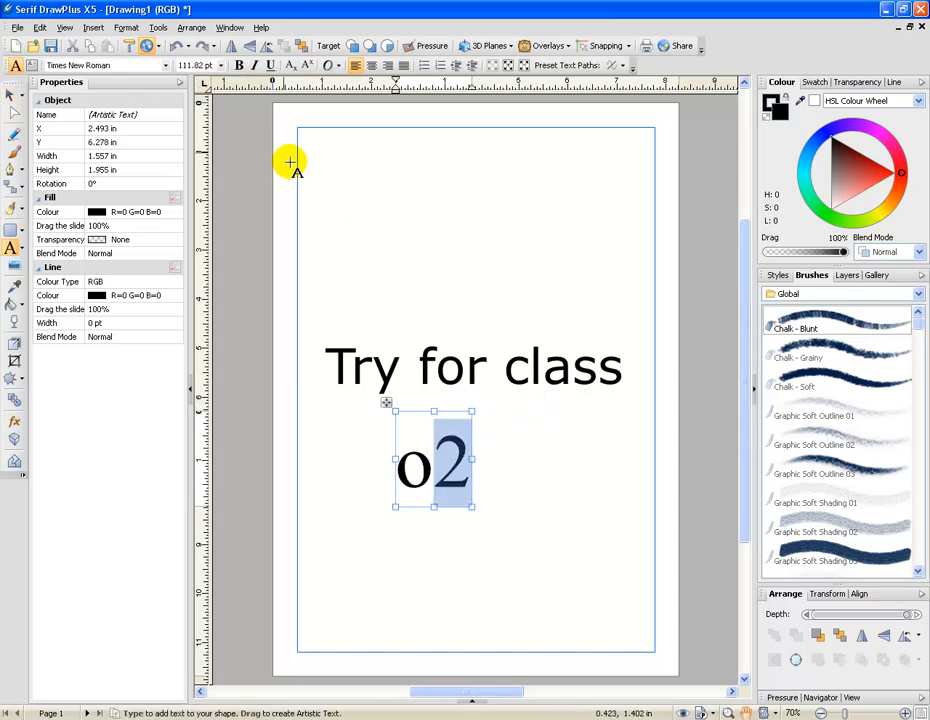
{"action": "left_click", "coordinate": [290, 67]}
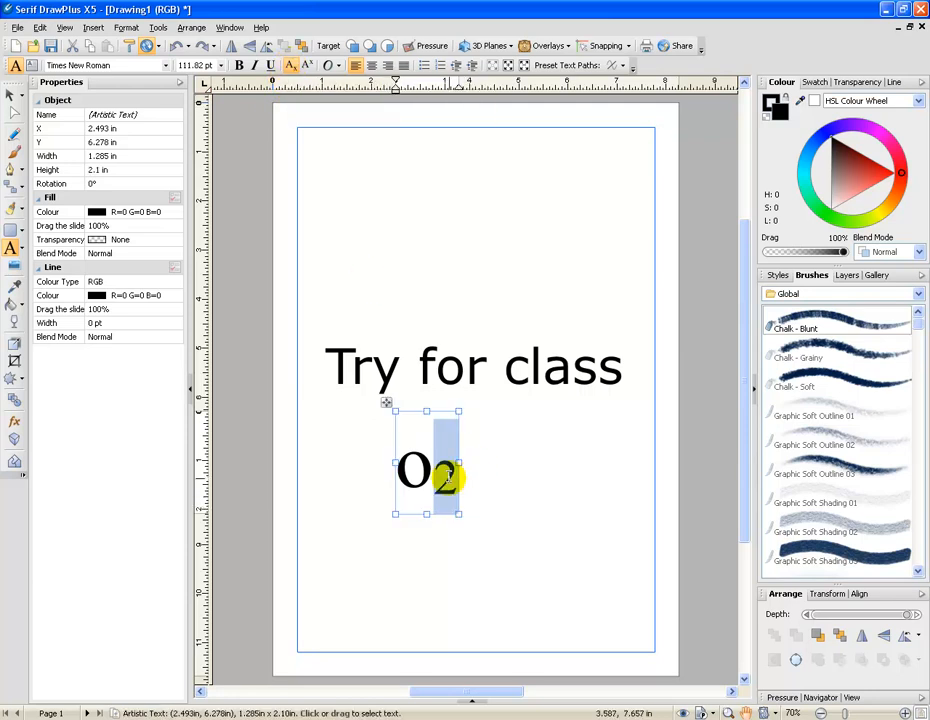
{"action": "left_click", "coordinate": [305, 66]}
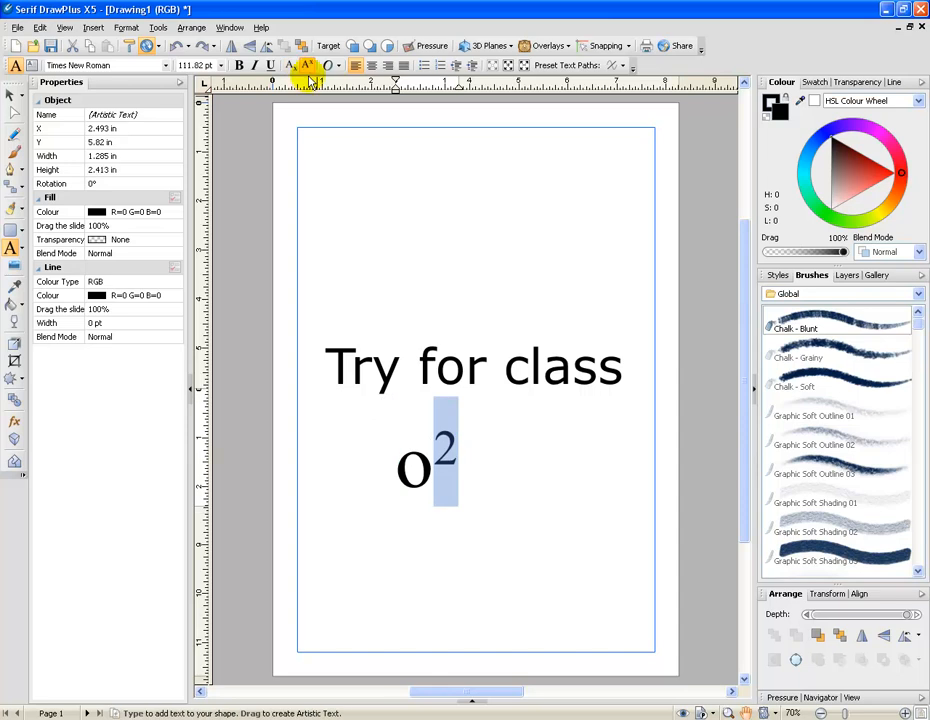
Step: Move the "o2" text slightly down the page and delete it
{"action": "left_click", "coordinate": [10, 93]}
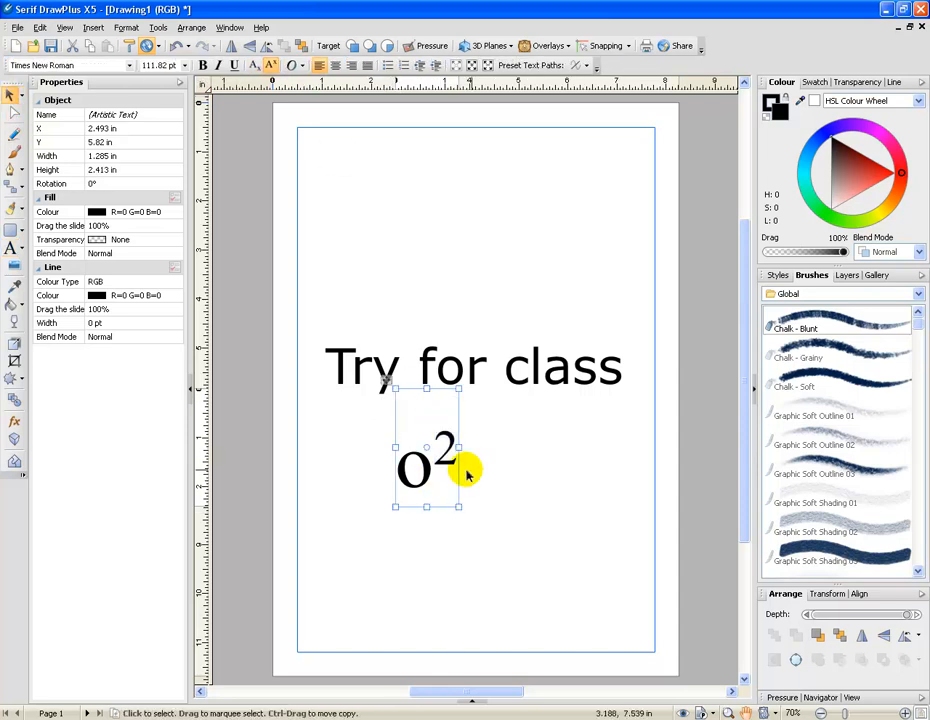
{"action": "left_click_drag", "start_coordinate": [415, 469], "coordinate": [441, 505]}
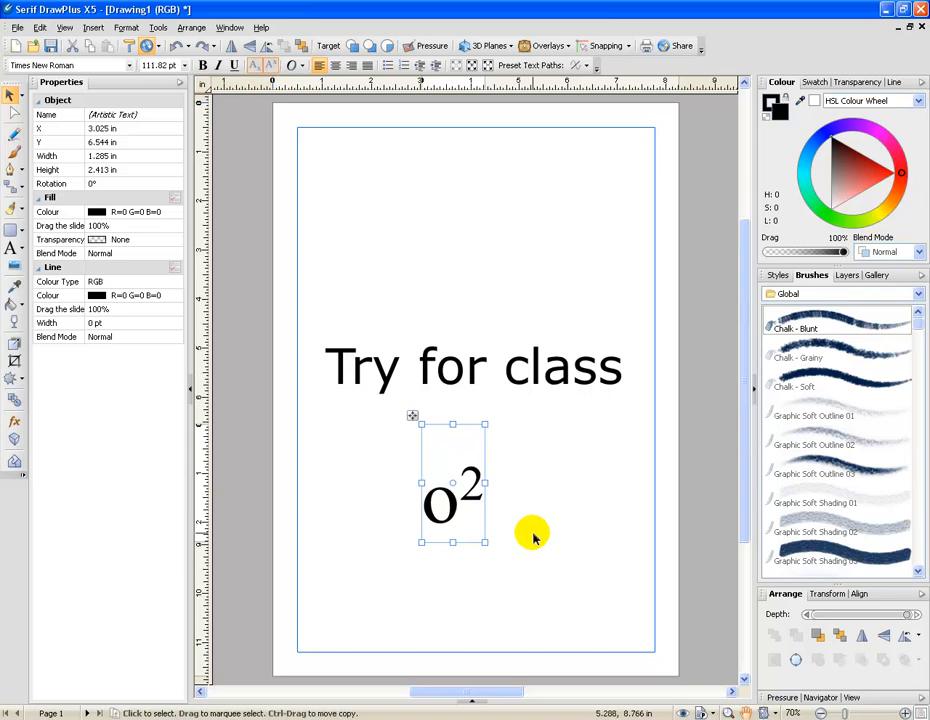
{"action": "key", "text": "Delete"}
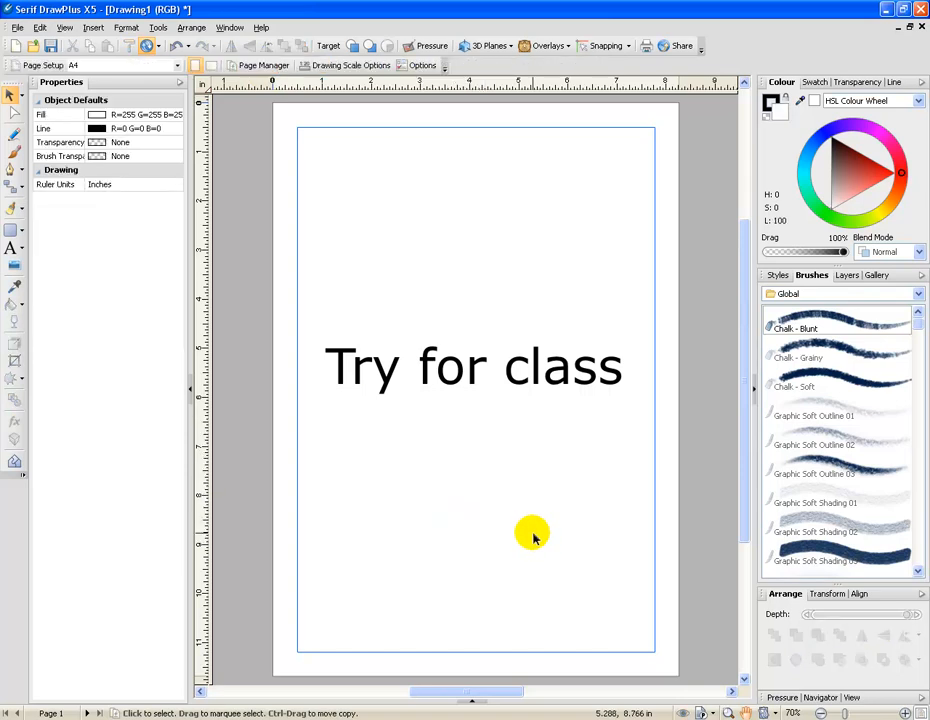
Step: Check which OpenType font features are offered for the "Try for class" text
{"action": "left_click", "coordinate": [428, 355]}
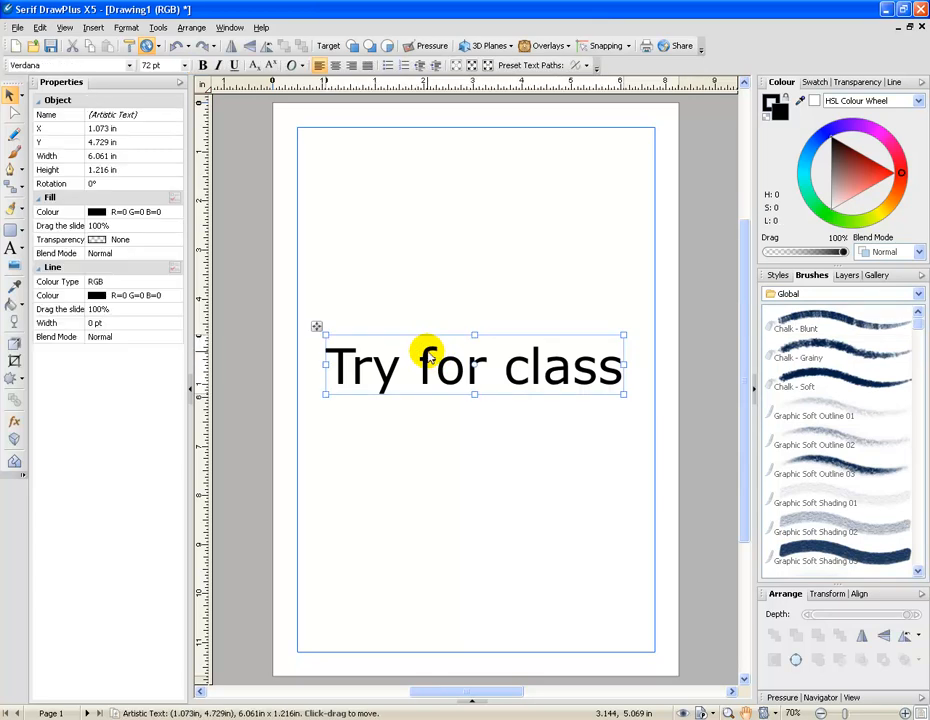
{"action": "left_click", "coordinate": [303, 73]}
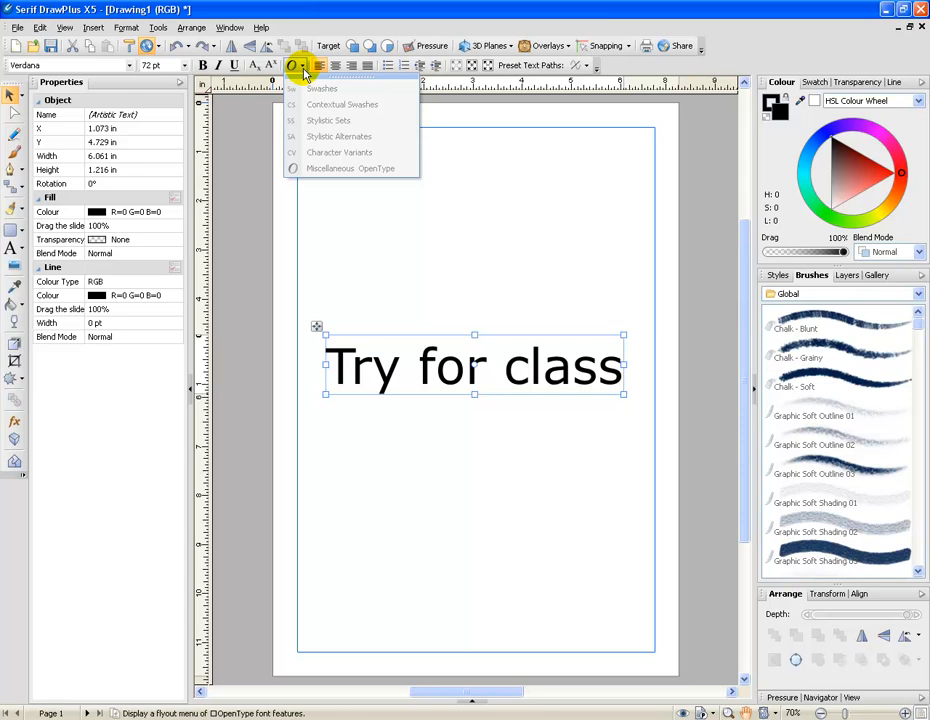
{"action": "left_click", "coordinate": [508, 290]}
Step: Insert a line break before "class" so that the text runs over two lines
{"action": "left_click", "coordinate": [476, 366]}
{"action": "left_click", "coordinate": [502, 372]}
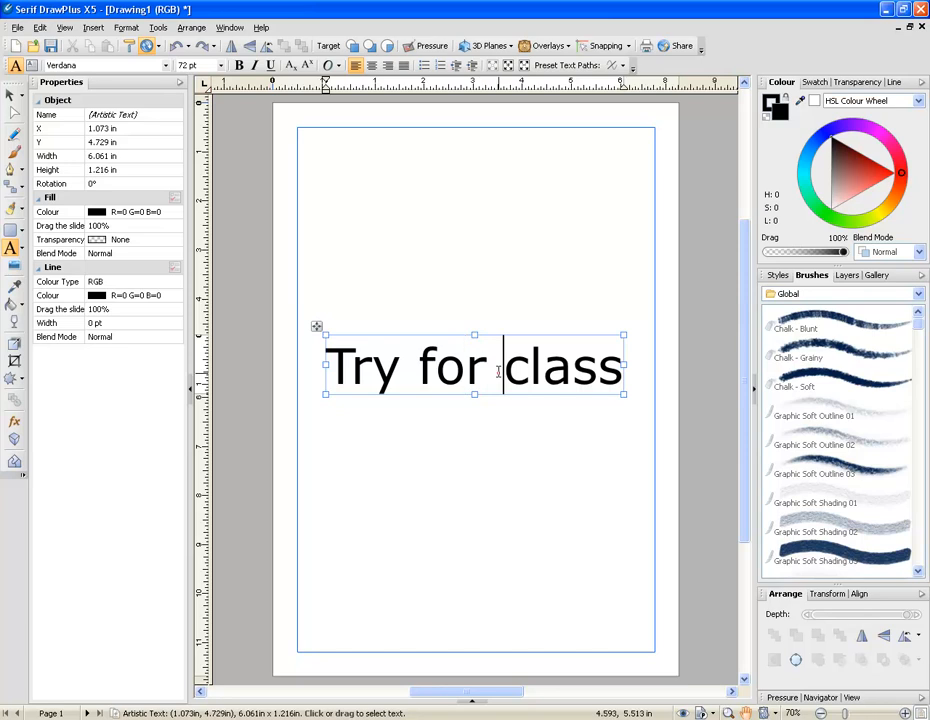
{"action": "key", "text": "Return"}
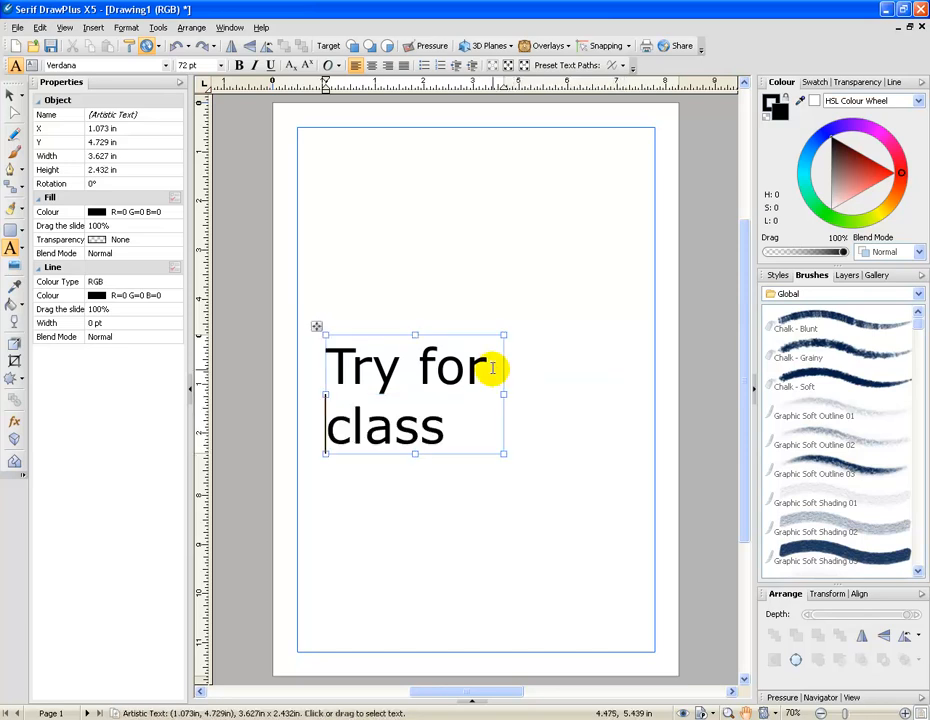
Step: Compare centre, right and left paragraph alignment on the two-line "Try for class" text
{"action": "left_click", "coordinate": [8, 97]}
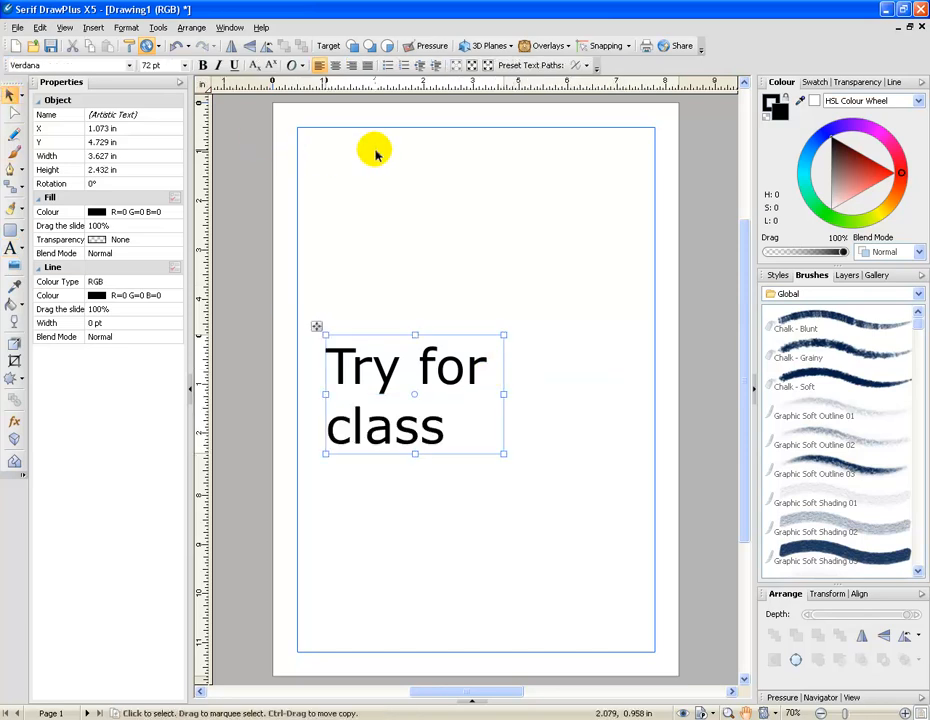
{"action": "left_click", "coordinate": [335, 65]}
{"action": "left_click", "coordinate": [352, 65]}
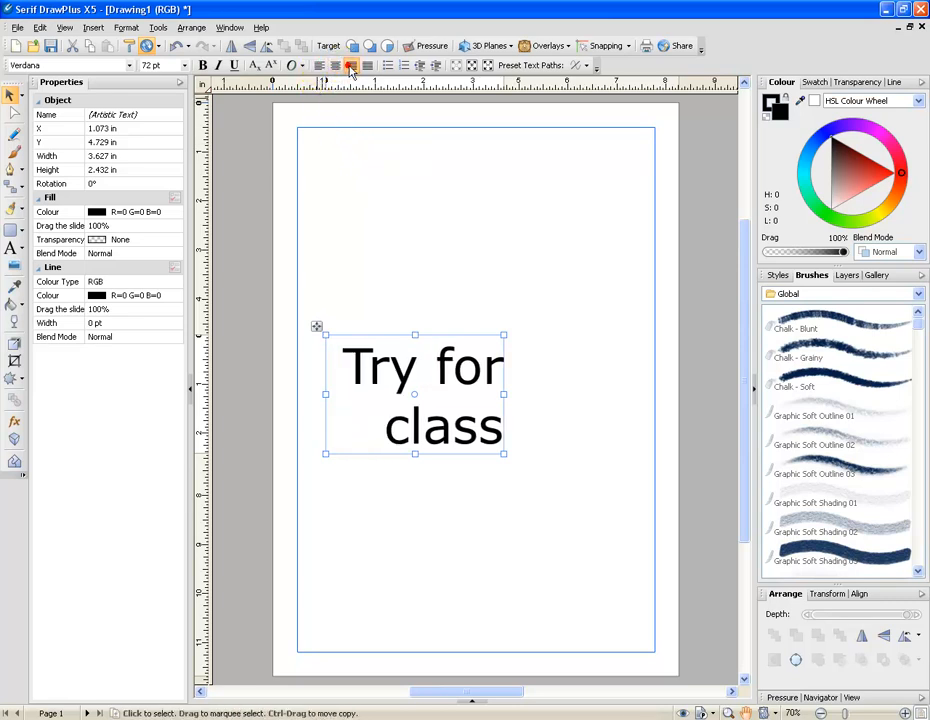
{"action": "left_click", "coordinate": [317, 66]}
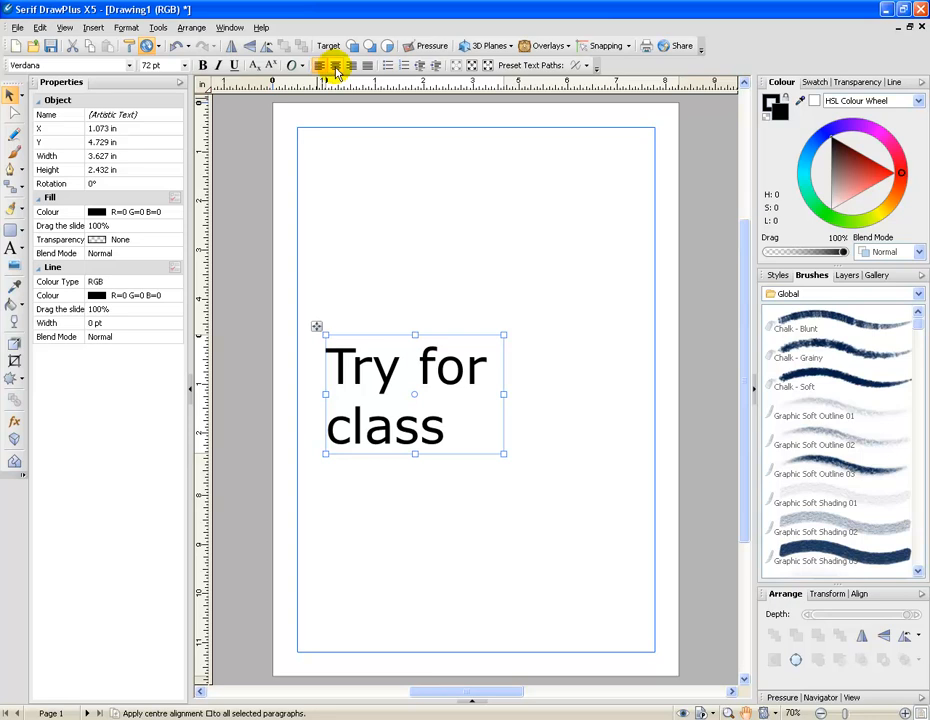
{"action": "left_click", "coordinate": [335, 66]}
{"action": "left_click", "coordinate": [352, 65]}
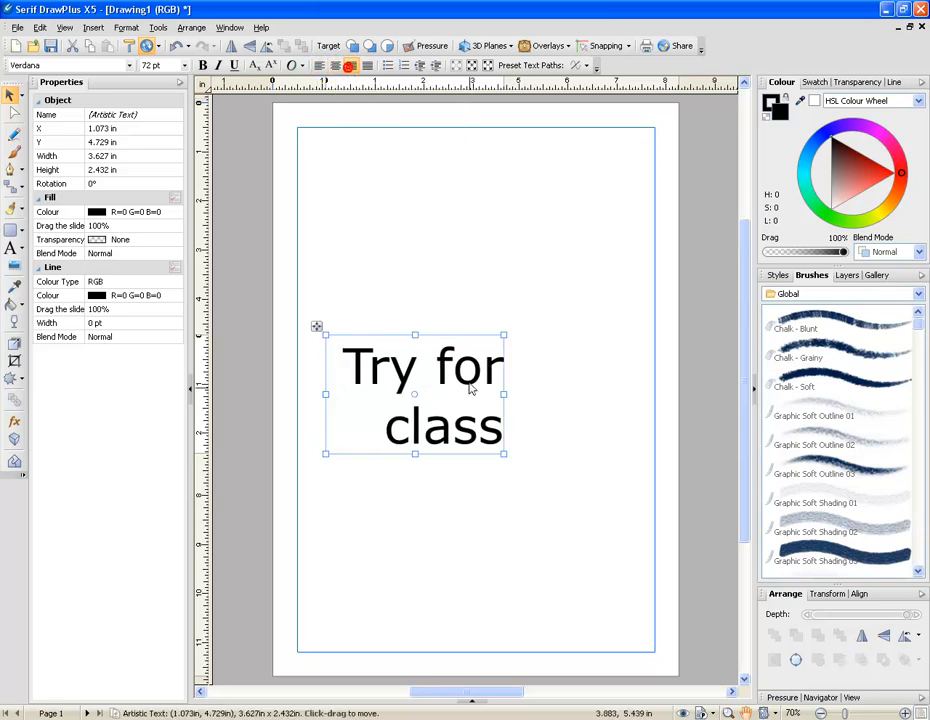
Step: Move the text to about X 2.26 in, Y 4.17 in, and compare justified with left alignment, ending left-aligned
{"action": "left_click_drag", "start_coordinate": [456, 371], "coordinate": [520, 350]}
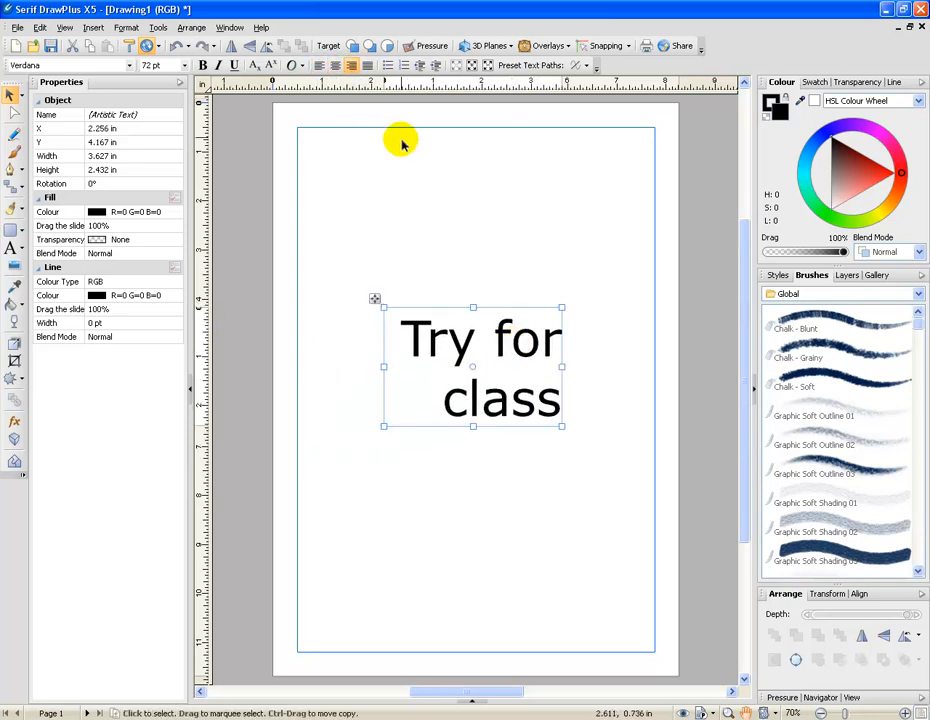
{"action": "left_click", "coordinate": [368, 65]}
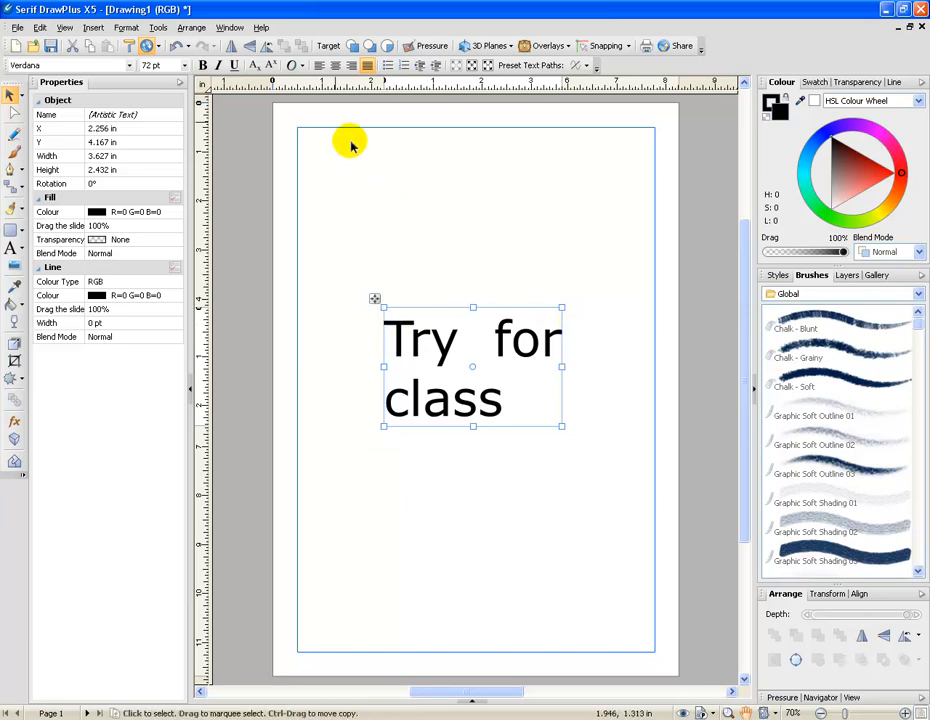
{"action": "left_click", "coordinate": [319, 65]}
{"action": "mouse_move", "coordinate": [561, 366]}
{"action": "left_mouse_down"}
{"action": "mouse_move", "coordinate": [610, 361]}
{"action": "mouse_move", "coordinate": [569, 375]}
{"action": "mouse_move", "coordinate": [561, 367]}
{"action": "left_mouse_up"}
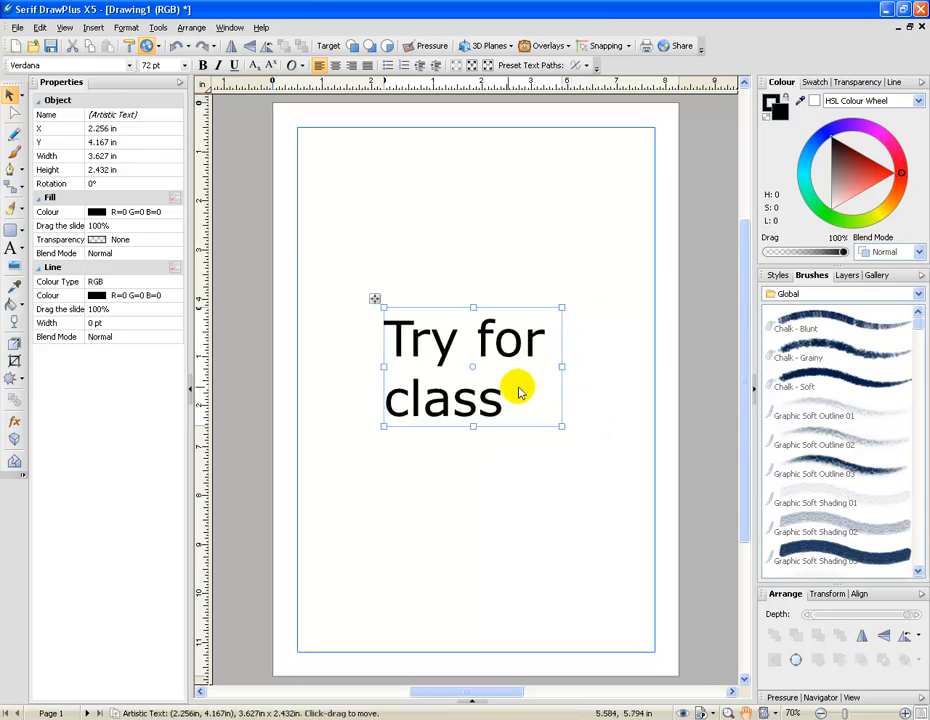
{"action": "left_click", "coordinate": [368, 67]}
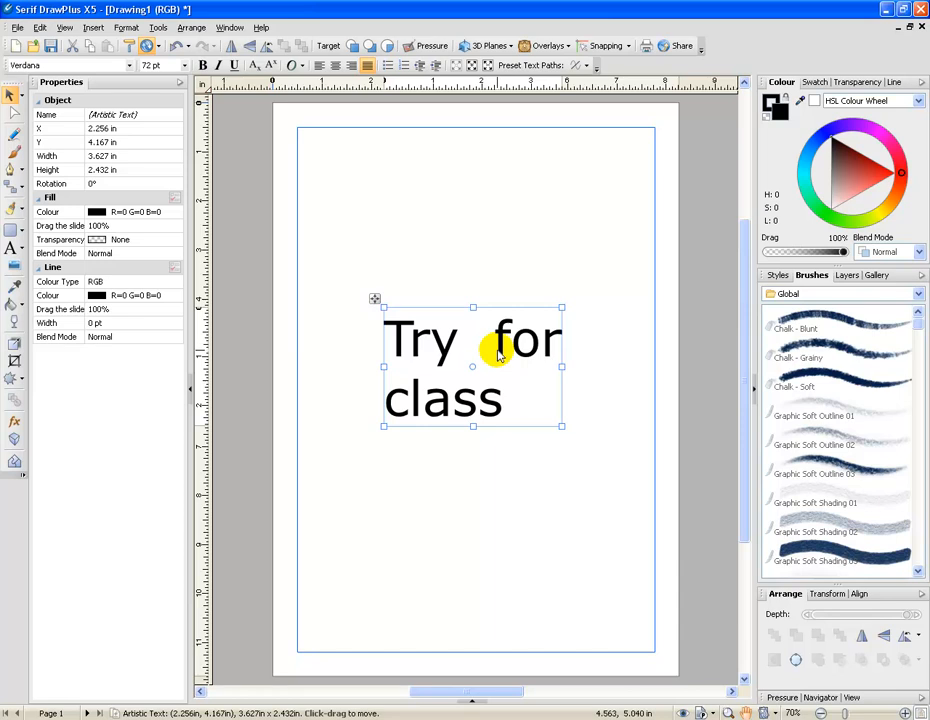
{"action": "left_click", "coordinate": [319, 66]}
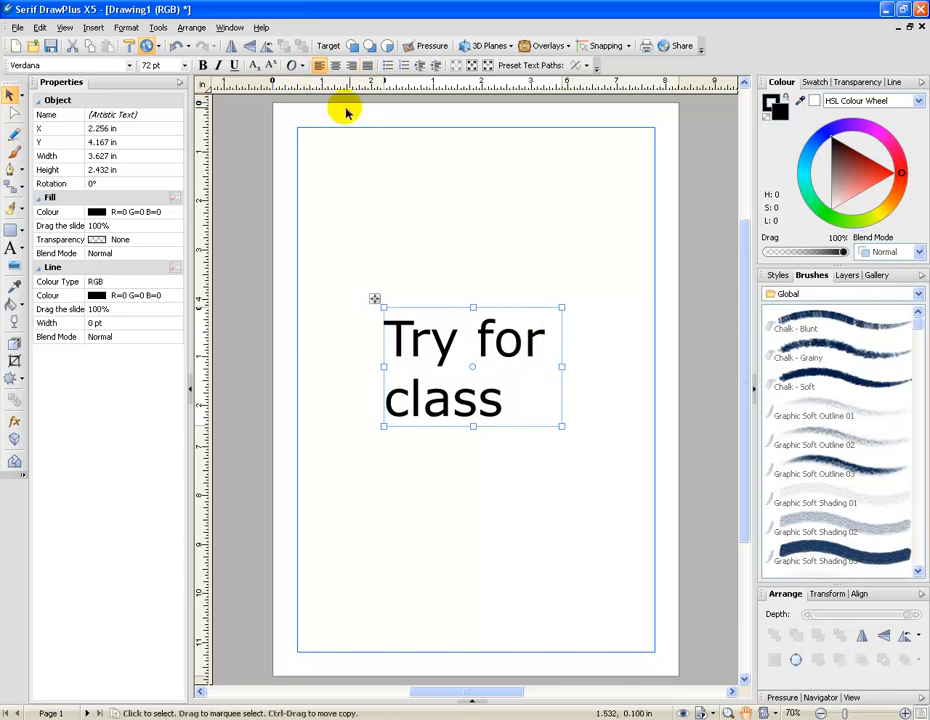
Step: Try bullets and numbering on the two text lines and remove the list formatting again
{"action": "left_click", "coordinate": [388, 67]}
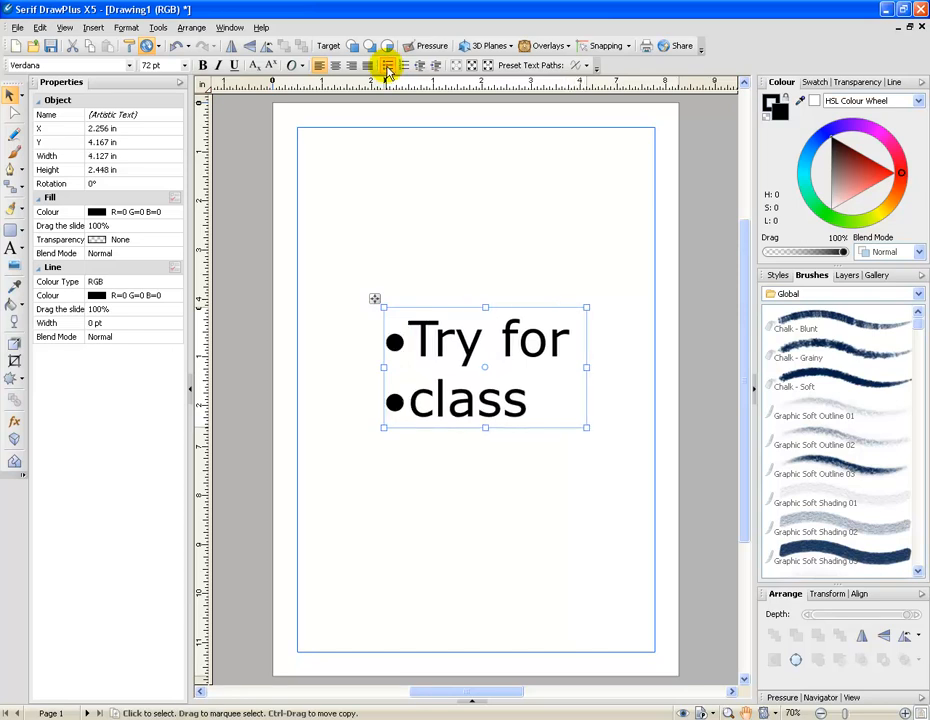
{"action": "left_click", "coordinate": [404, 66]}
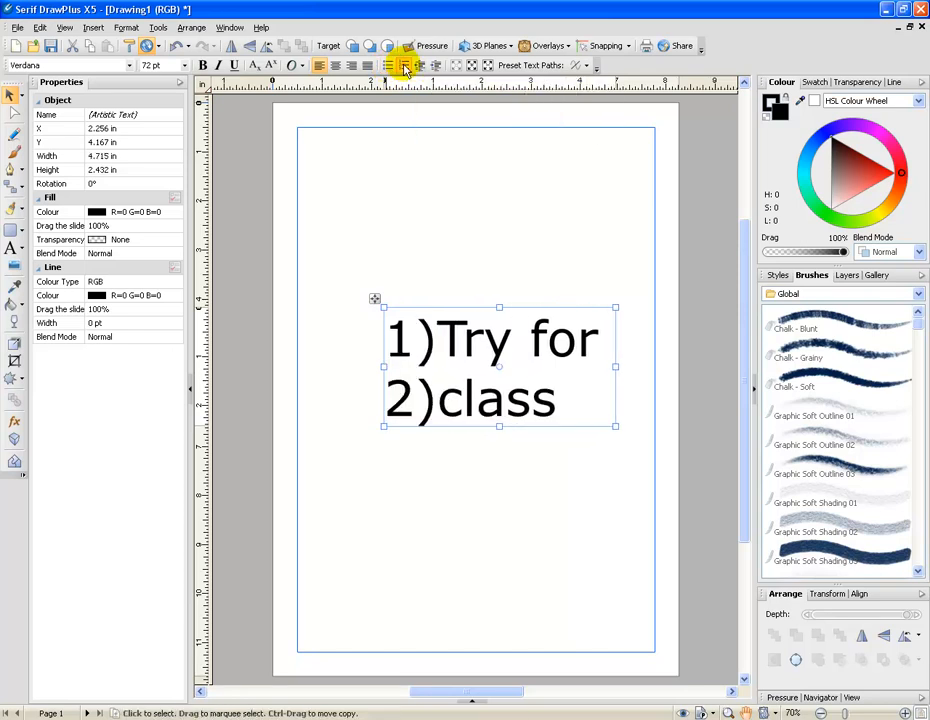
{"action": "left_click", "coordinate": [404, 66]}
{"action": "left_click", "coordinate": [388, 66]}
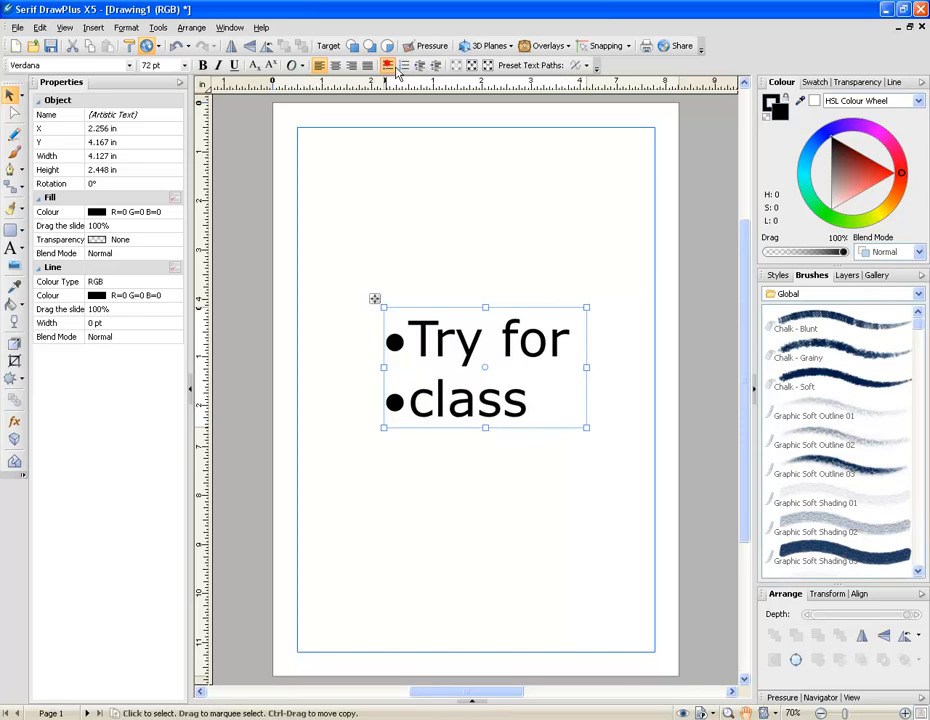
{"action": "left_click", "coordinate": [393, 68]}
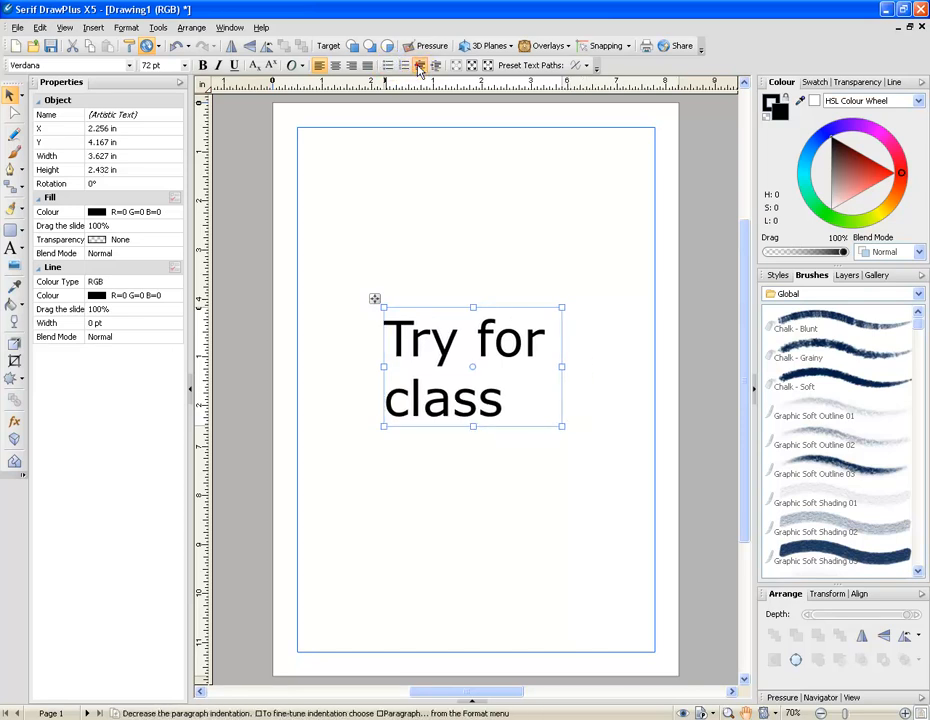
Step: Resize the "Try for class" text in small increments, smaller and larger, until the font size is 73.44 pt
{"action": "left_click", "coordinate": [471, 65]}
{"action": "left_click", "coordinate": [471, 65]}
{"action": "left_click", "coordinate": [471, 65]}
{"action": "left_click", "coordinate": [471, 65]}
{"action": "left_click", "coordinate": [471, 65]}
{"action": "left_click", "coordinate": [471, 65]}
{"action": "left_click", "coordinate": [487, 65]}
{"action": "left_click", "coordinate": [487, 65]}
{"action": "left_click", "coordinate": [487, 65]}
{"action": "left_click", "coordinate": [487, 65]}
{"action": "left_click", "coordinate": [487, 65]}
{"action": "left_click", "coordinate": [487, 65]}
{"action": "left_click", "coordinate": [487, 65]}
{"action": "left_click", "coordinate": [487, 65]}
{"action": "left_click", "coordinate": [487, 65]}
{"action": "left_click", "coordinate": [487, 65]}
{"action": "left_click", "coordinate": [487, 65]}
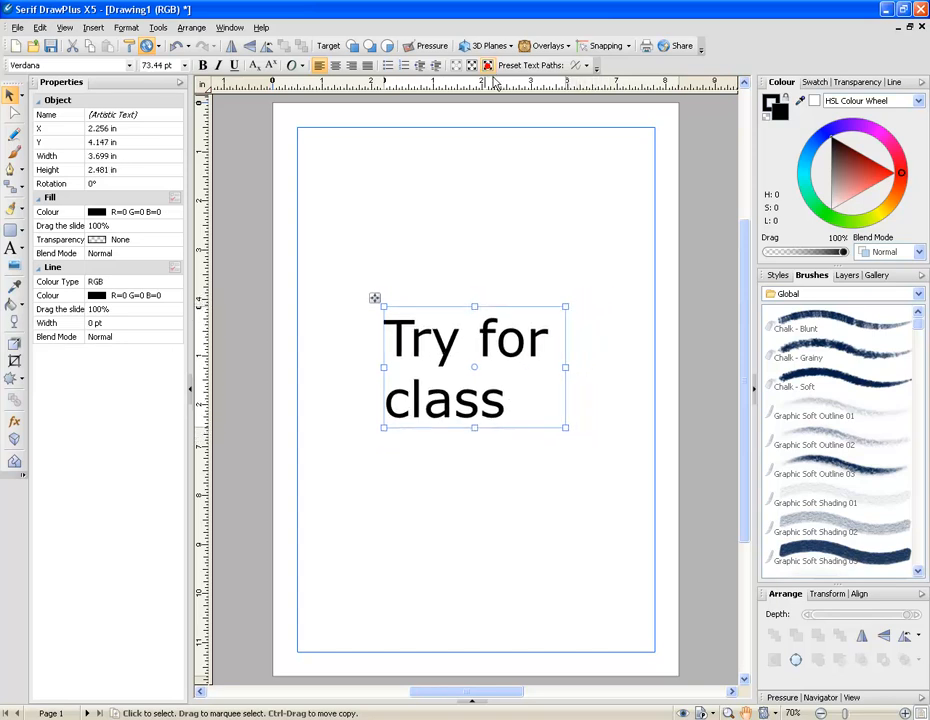
Step: Remove the line break before "class" so that the text runs on a single line
{"action": "left_click", "coordinate": [588, 66]}
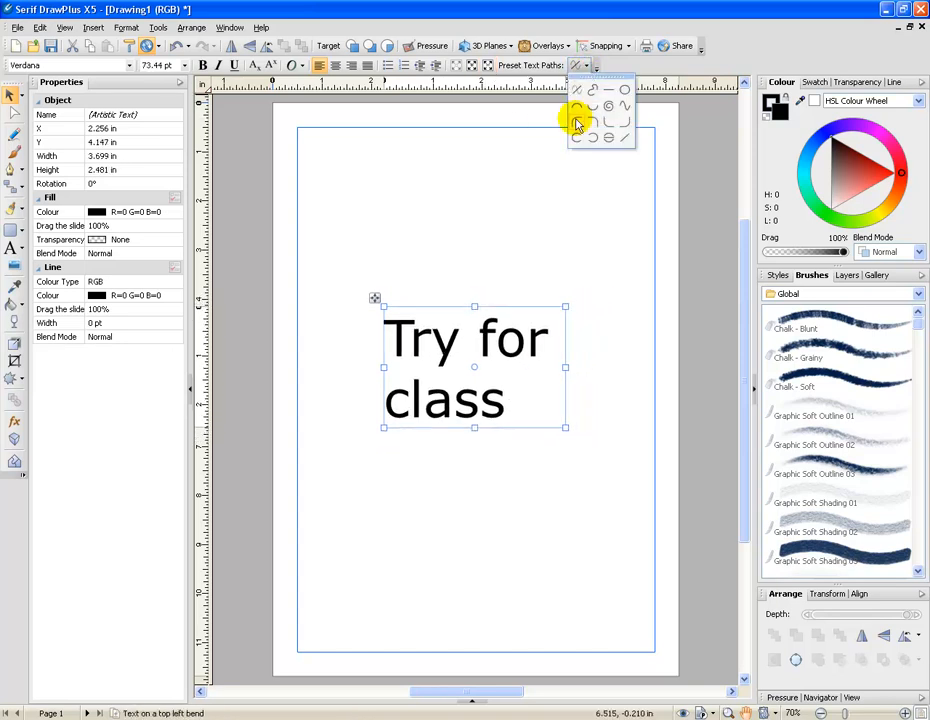
{"action": "left_click", "coordinate": [453, 276]}
{"action": "left_click", "coordinate": [538, 359]}
{"action": "left_click", "coordinate": [536, 347]}
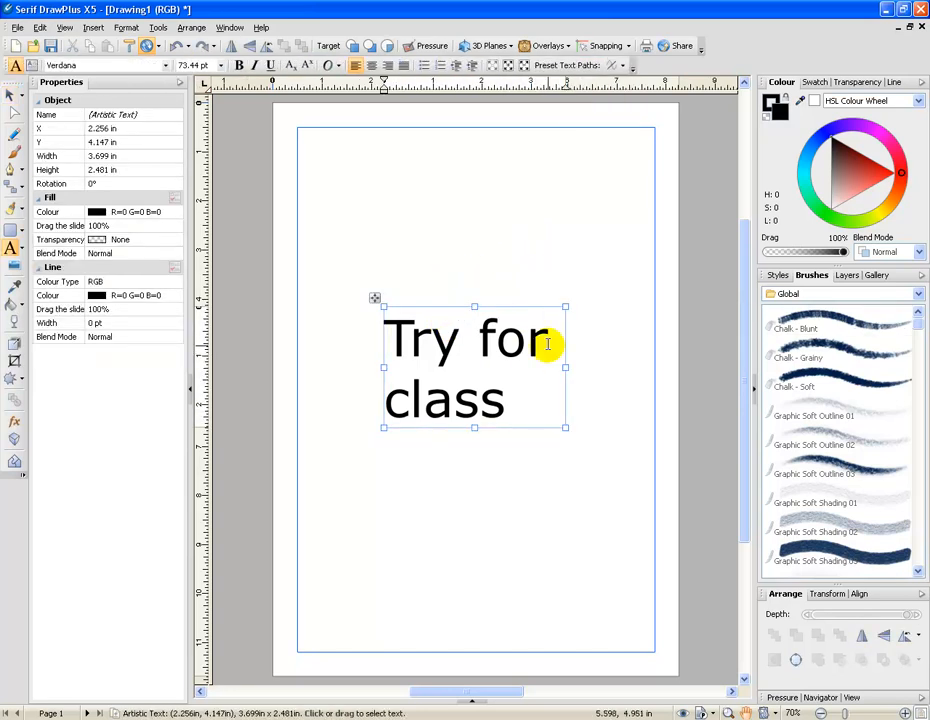
{"action": "left_click", "coordinate": [548, 343]}
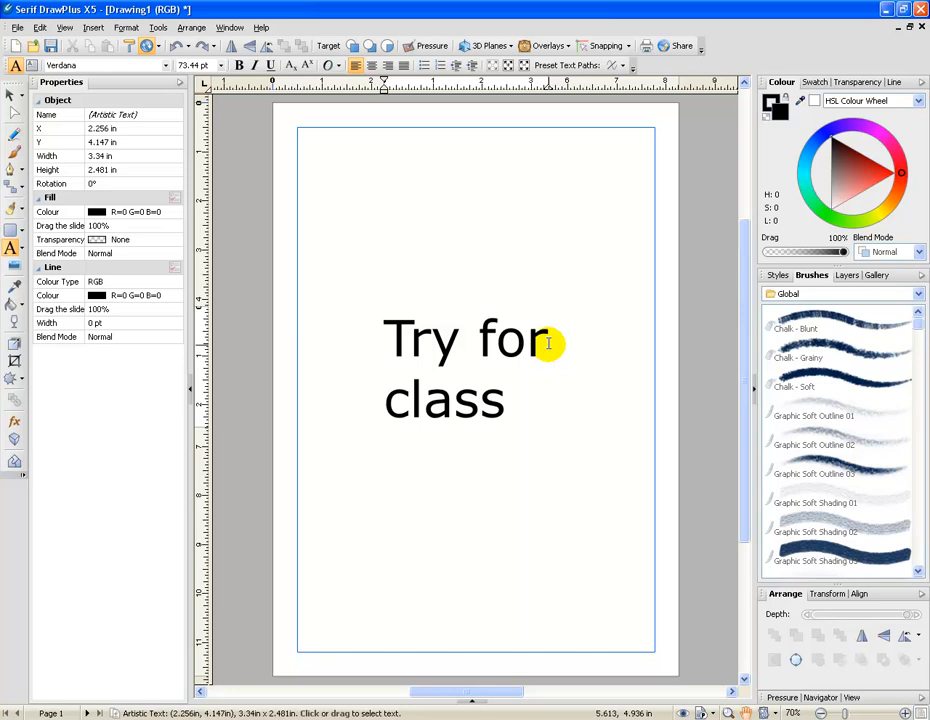
{"action": "key", "text": "Delete"}
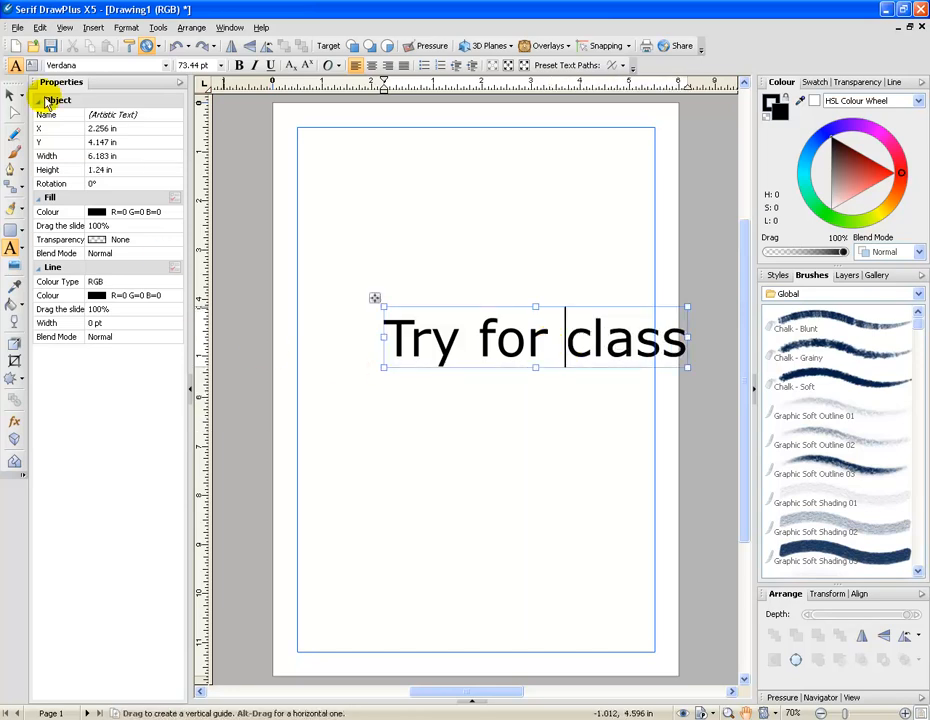
Step: Move the single-line text to about X 1.10 in, Y 4.59 in and put it on the Top Right Bend preset text path
{"action": "left_click", "coordinate": [9, 94]}
{"action": "left_click_drag", "start_coordinate": [575, 345], "coordinate": [520, 368]}
{"action": "left_click", "coordinate": [579, 63]}
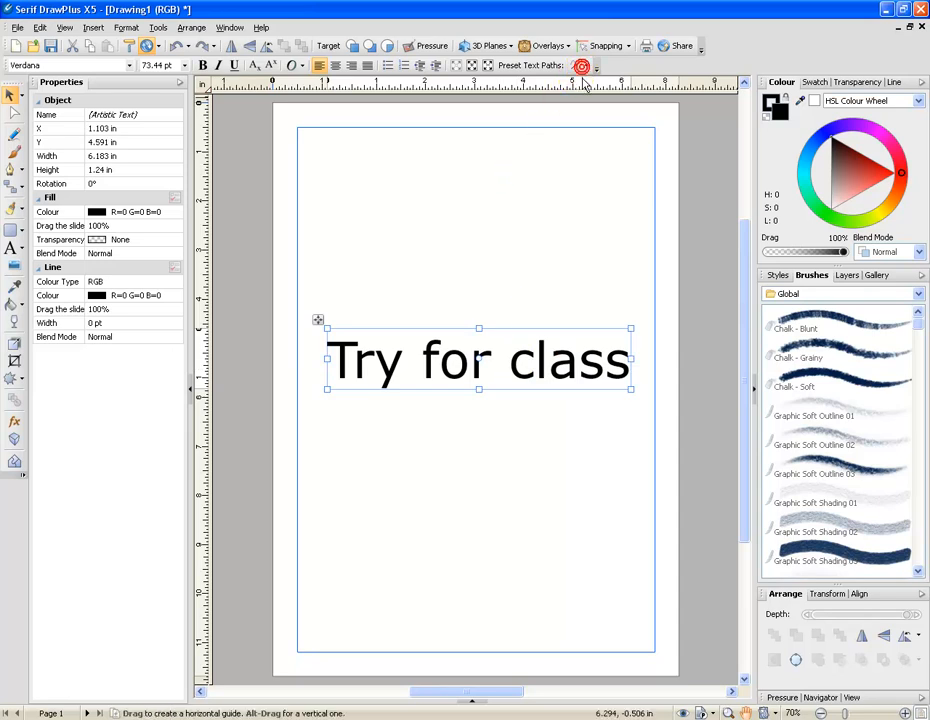
{"action": "left_click", "coordinate": [587, 65]}
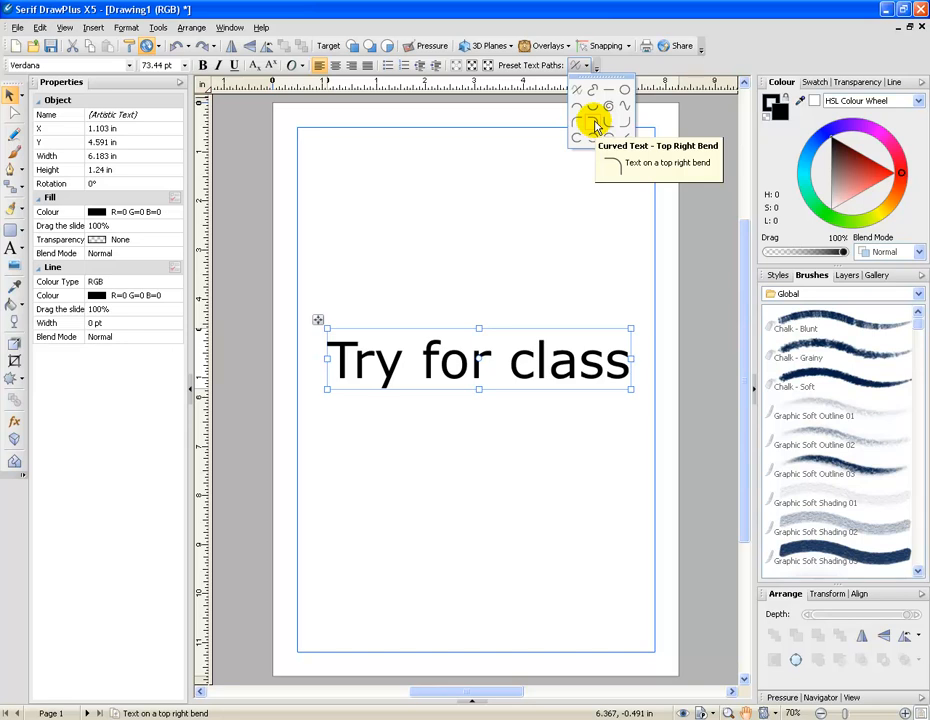
{"action": "left_click", "coordinate": [595, 125]}
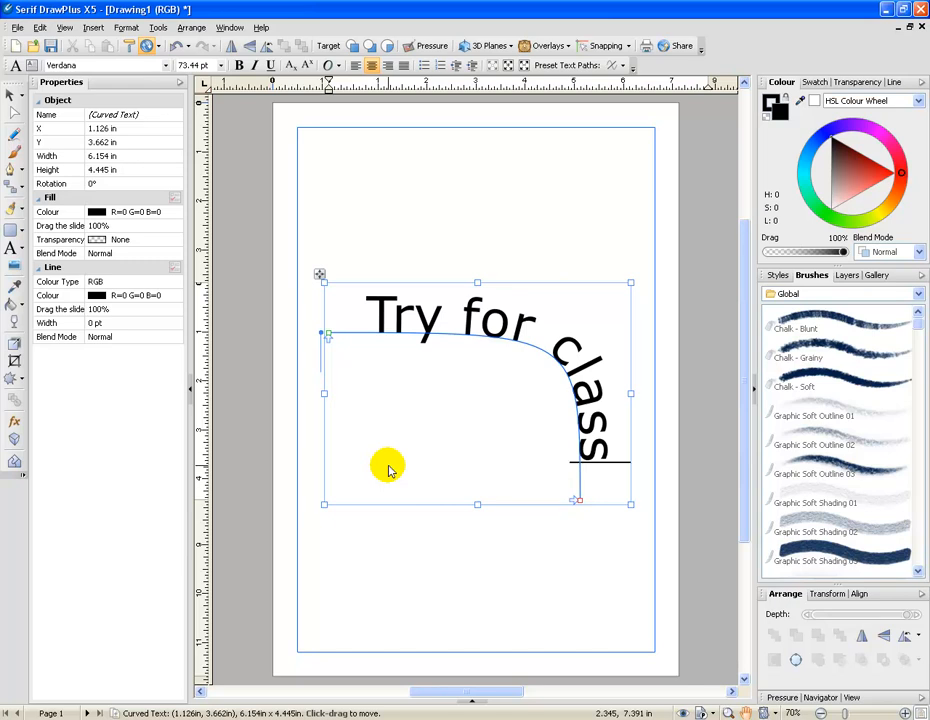
Step: Move the text's end marker back up the vertical part of the curved path so the text shifts towards the path's start
{"action": "left_click", "coordinate": [9, 94]}
{"action": "left_click", "coordinate": [13, 112]}
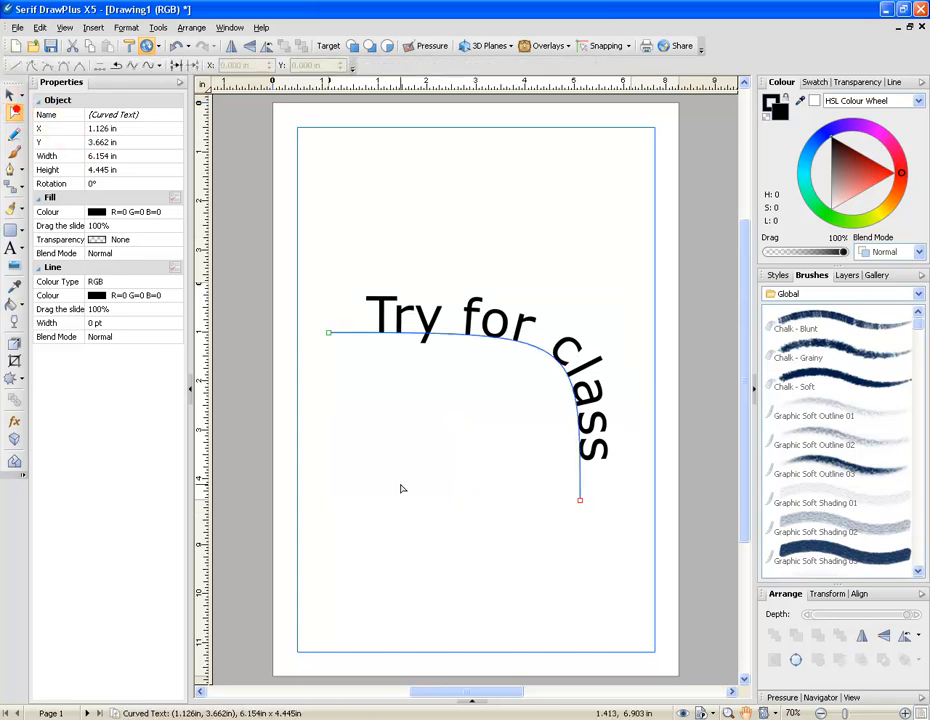
{"action": "left_click", "coordinate": [13, 248]}
{"action": "left_click", "coordinate": [574, 501]}
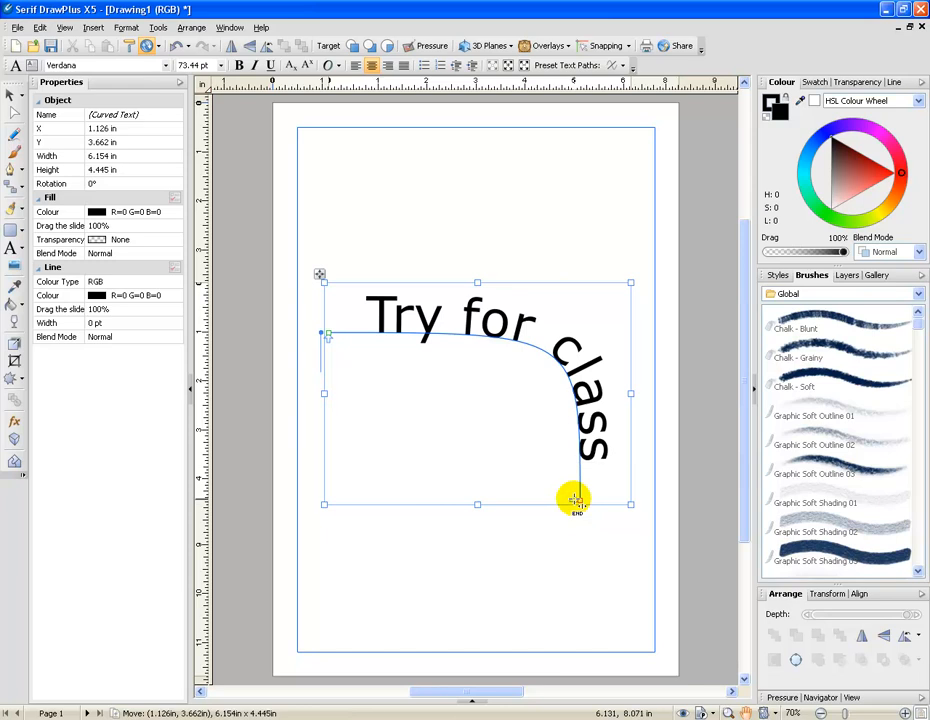
{"action": "mouse_move", "coordinate": [575, 501]}
{"action": "left_mouse_down"}
{"action": "mouse_move", "coordinate": [578, 445]}
{"action": "mouse_move", "coordinate": [565, 412]}
{"action": "mouse_move", "coordinate": [572, 502]}
{"action": "mouse_move", "coordinate": [570, 457]}
{"action": "left_mouse_up"}
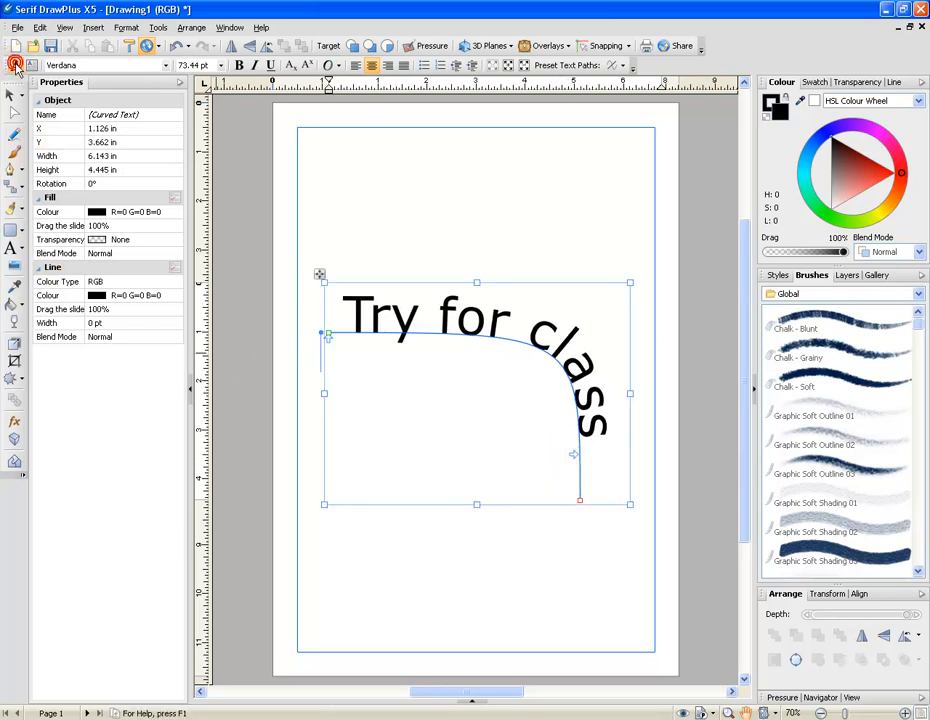
Step: Look over the other preset text paths and delete the curved "Try for class" text
{"action": "left_click", "coordinate": [622, 66]}
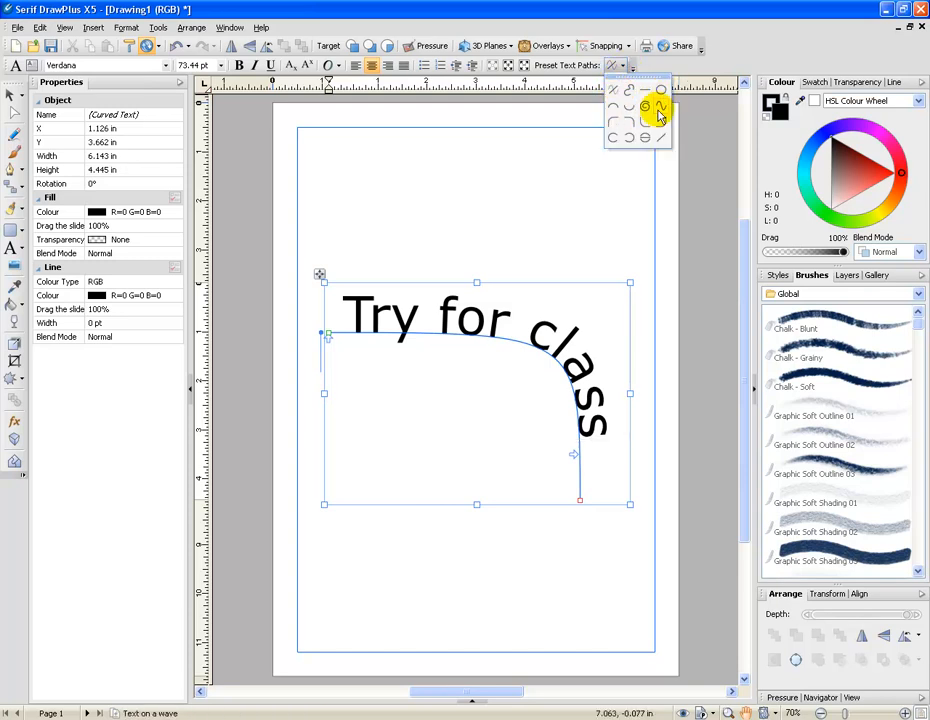
{"action": "left_click", "coordinate": [12, 95]}
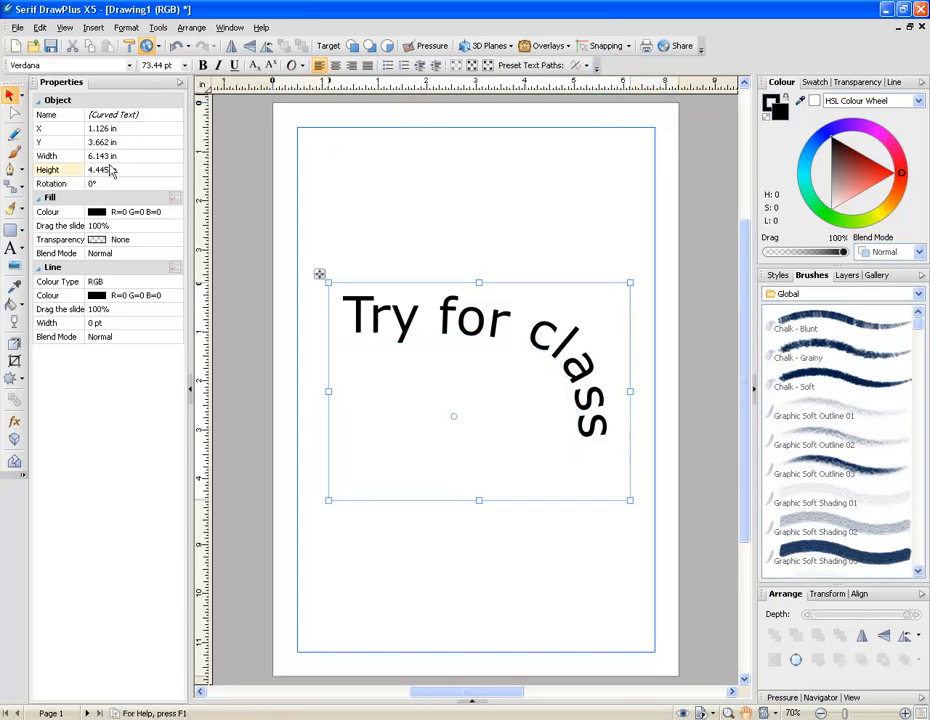
{"action": "left_click", "coordinate": [436, 359]}
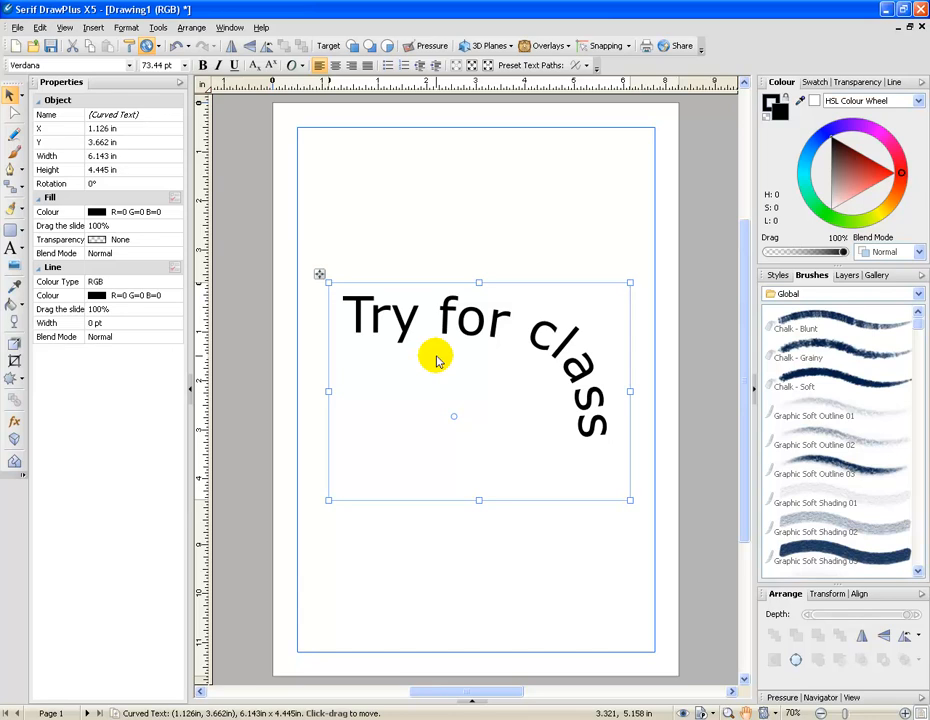
{"action": "key", "text": "Delete"}
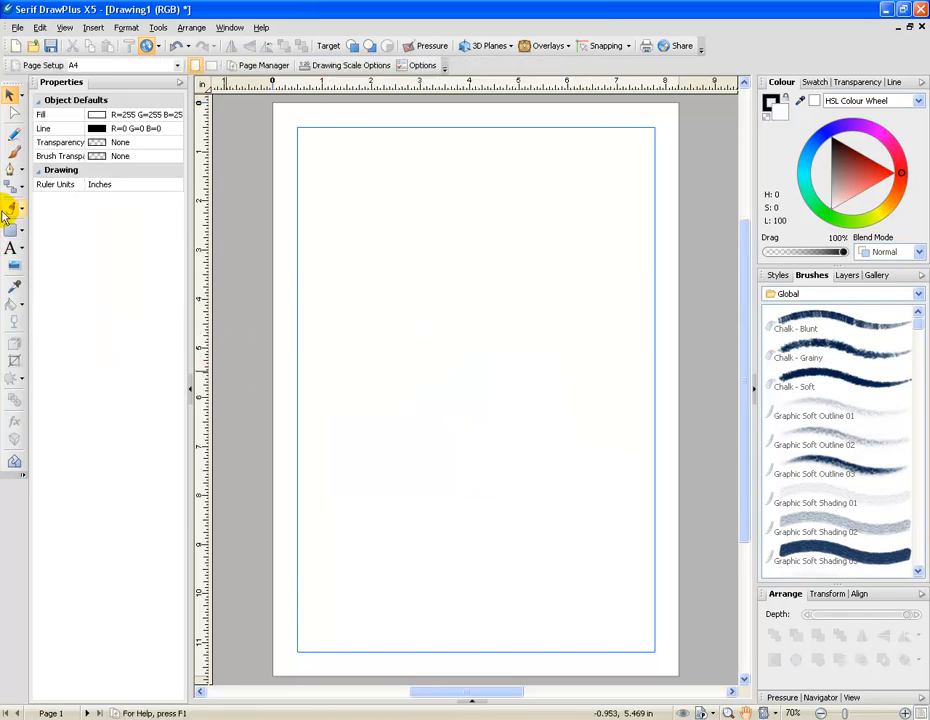
Step: Draw an open arch-shaped curve about 4.46 in wide and 2.59 in high with the Pen tool
{"action": "left_click", "coordinate": [14, 174]}
{"action": "left_click", "coordinate": [347, 424]}
{"action": "left_click_drag", "start_coordinate": [467, 305], "coordinate": [575, 324]}
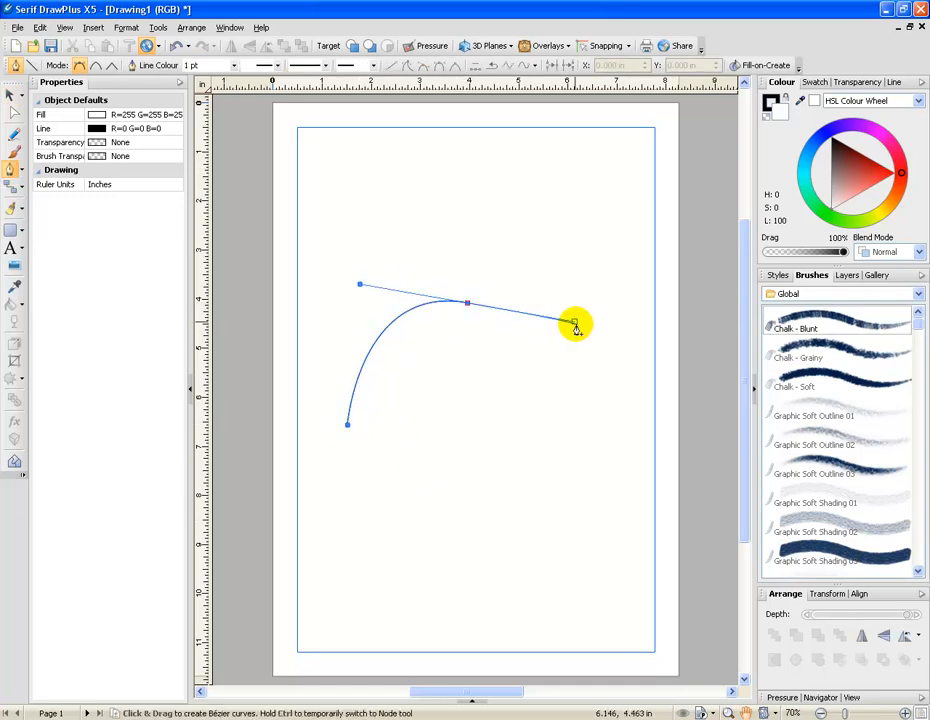
{"action": "left_click", "coordinate": [567, 430]}
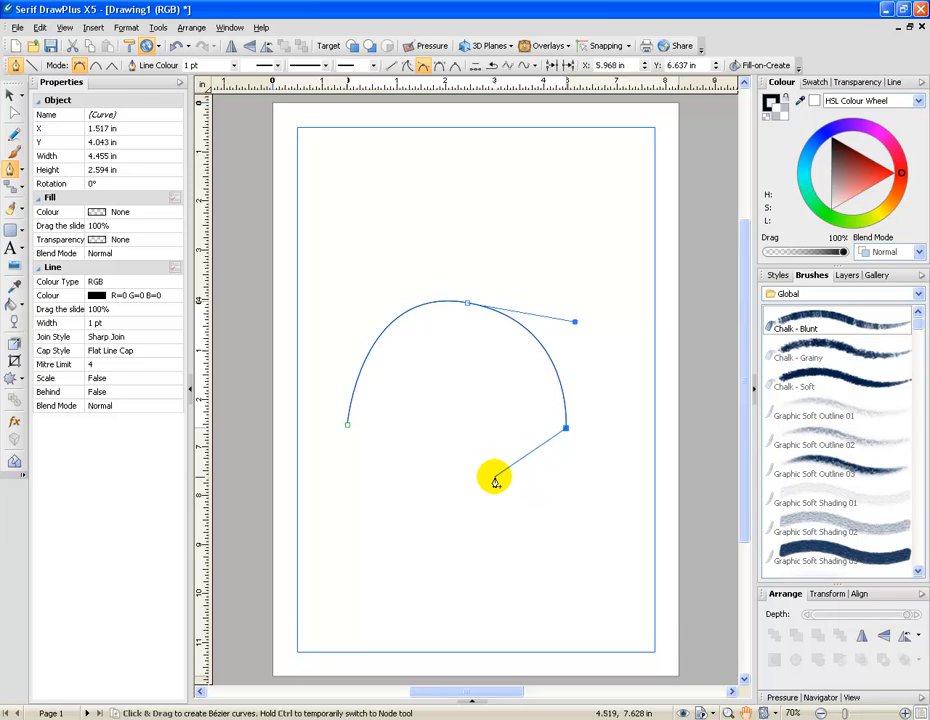
{"action": "key", "text": "Escape"}
{"action": "right_click", "coordinate": [556, 455]}
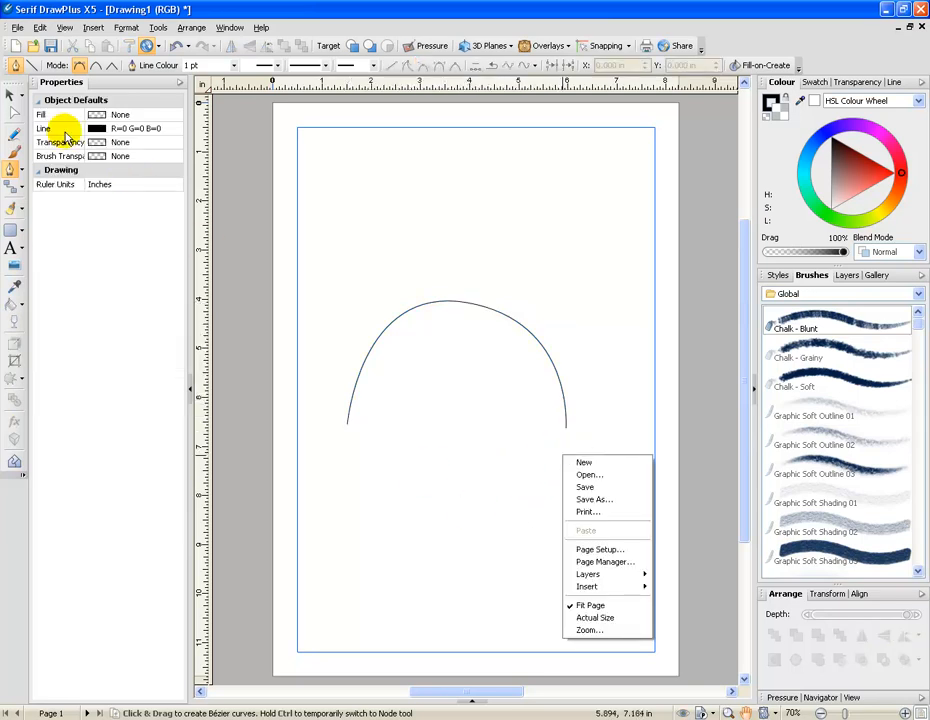
Step: Select the arch-shaped curve, shift it slightly to the right and delete it
{"action": "left_click", "coordinate": [12, 100]}
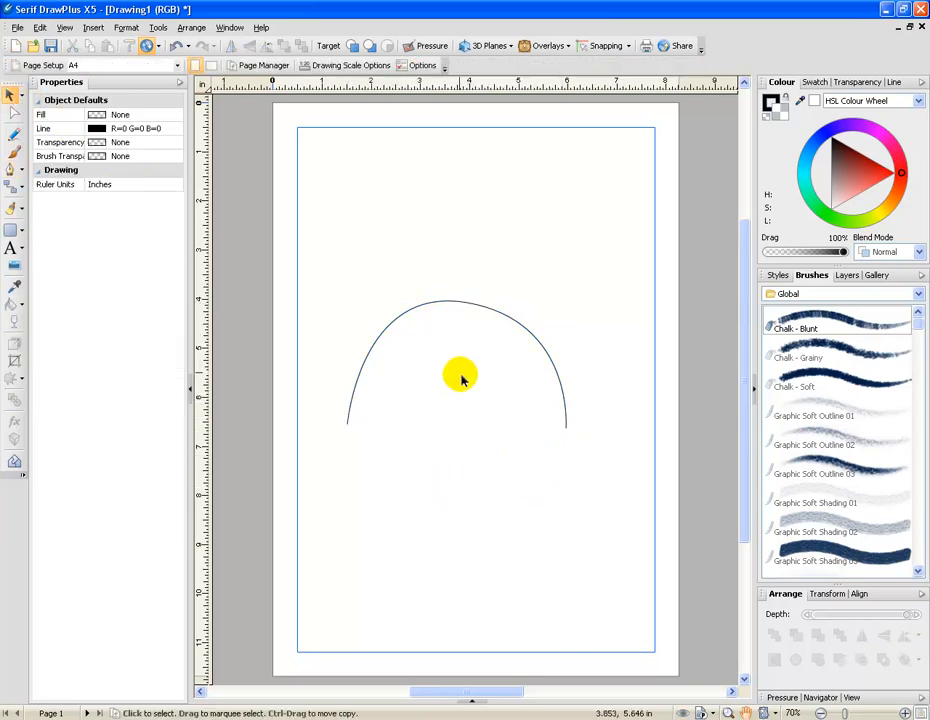
{"action": "left_click", "coordinate": [438, 340]}
{"action": "left_click_drag", "start_coordinate": [458, 343], "coordinate": [462, 343]}
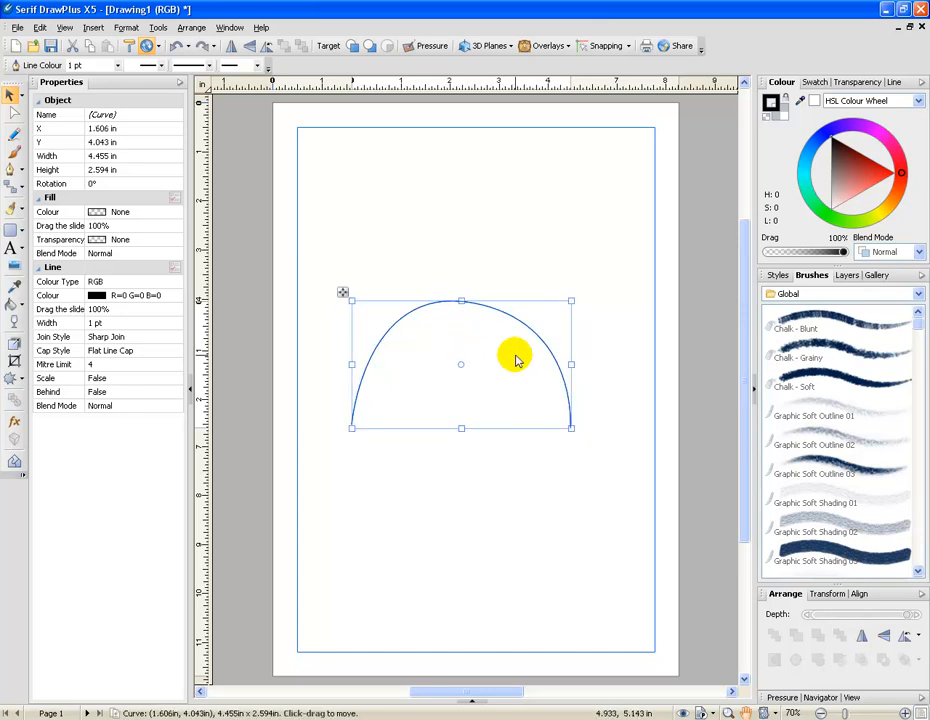
{"action": "key", "text": "Delete"}
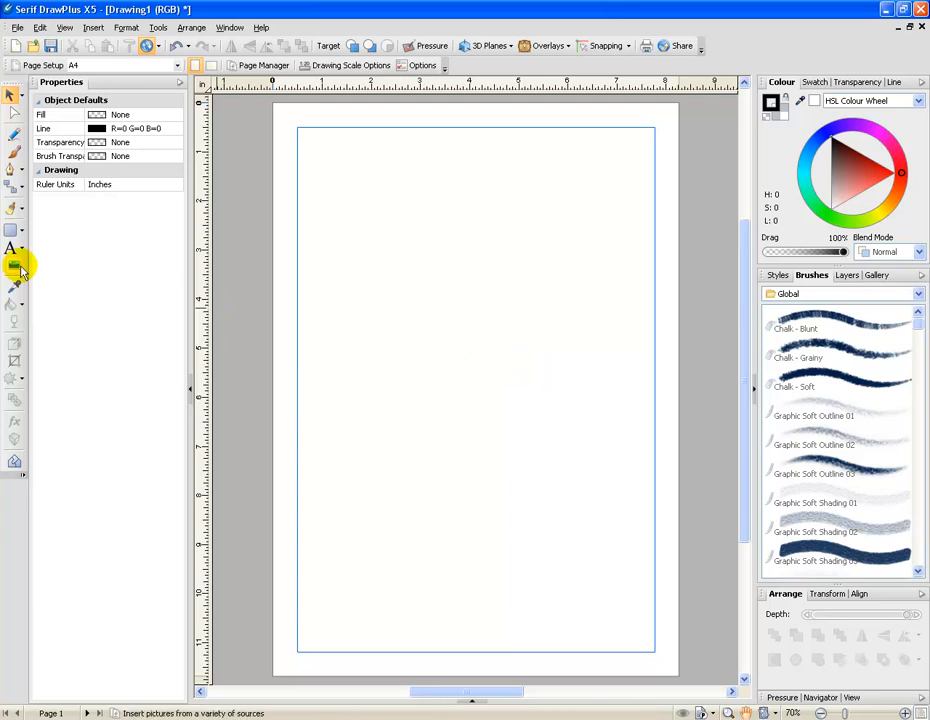
Step: Draw an ellipse about 4.41 in wide and 4.23 in high mid-page and shift it slightly right and down
{"action": "left_click", "coordinate": [25, 233]}
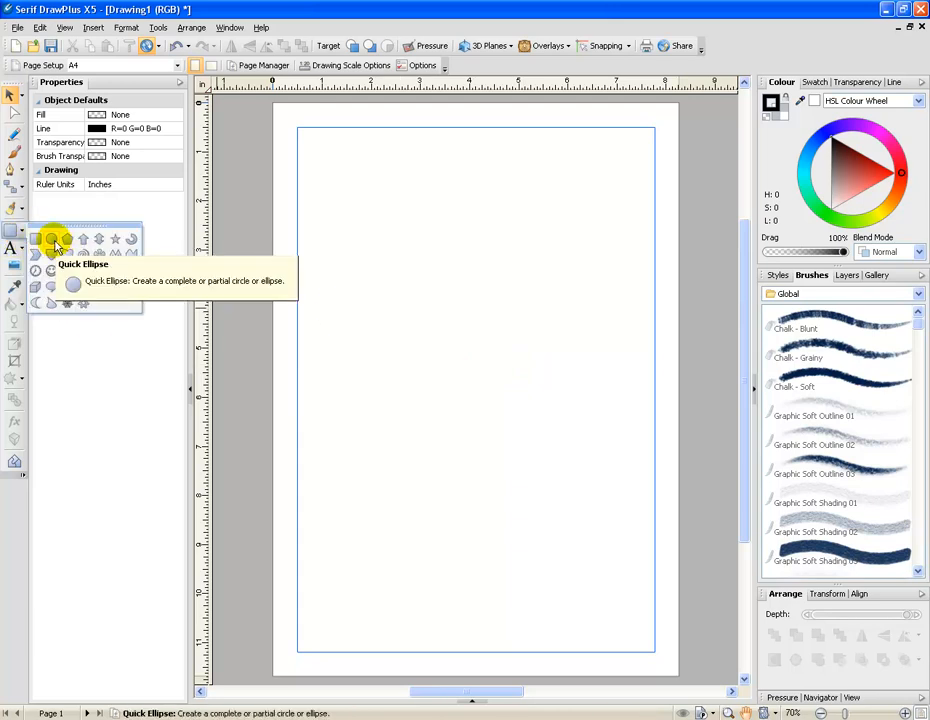
{"action": "left_click", "coordinate": [53, 240]}
{"action": "mouse_move", "coordinate": [341, 282]}
{"action": "left_mouse_down"}
{"action": "mouse_move", "coordinate": [531, 480]}
{"action": "mouse_move", "coordinate": [557, 489]}
{"action": "left_mouse_up"}
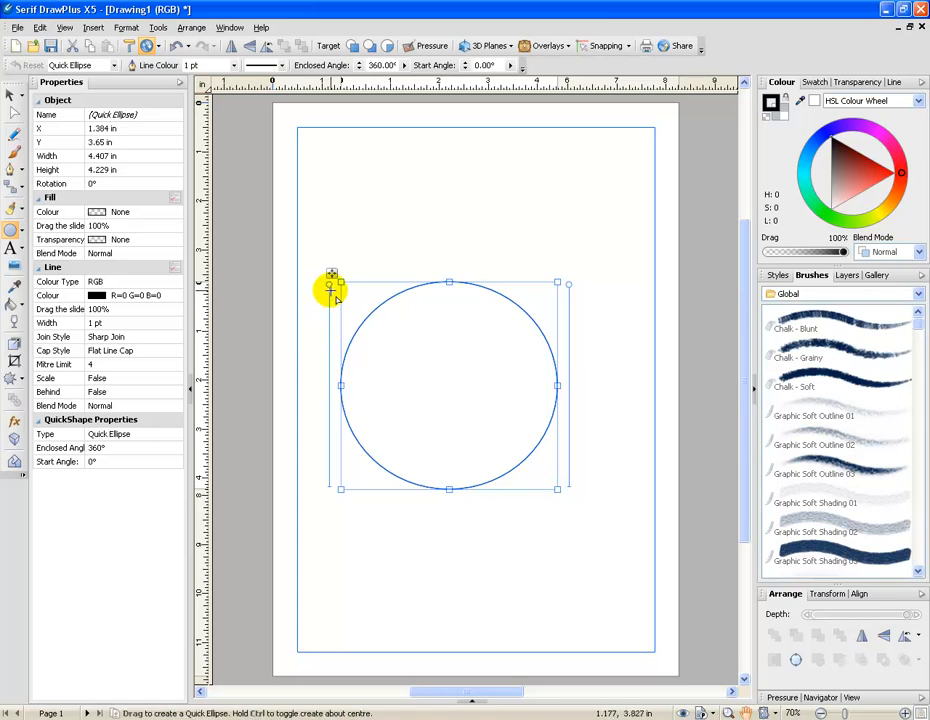
{"action": "mouse_move", "coordinate": [328, 284]}
{"action": "left_mouse_down"}
{"action": "mouse_move", "coordinate": [341, 386]}
{"action": "mouse_move", "coordinate": [345, 283]}
{"action": "left_mouse_up"}
{"action": "left_click", "coordinate": [8, 91]}
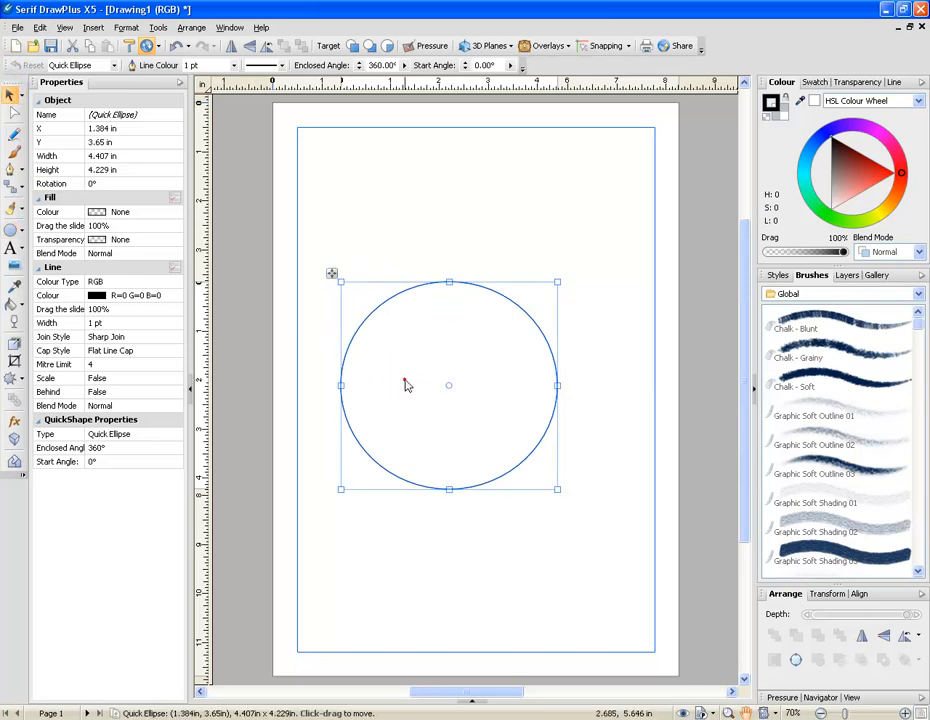
{"action": "left_click_drag", "start_coordinate": [407, 386], "coordinate": [441, 394]}
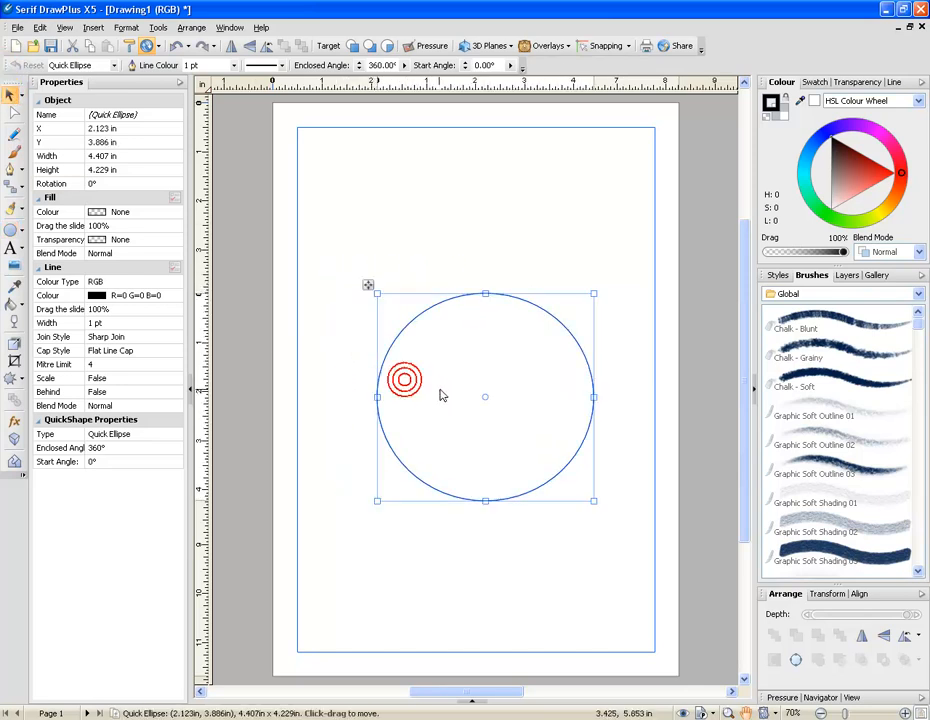
Step: Add the artistic text "Try for class" along the ellipse's outline, starting on its upper-left arc
{"action": "left_click", "coordinate": [12, 247]}
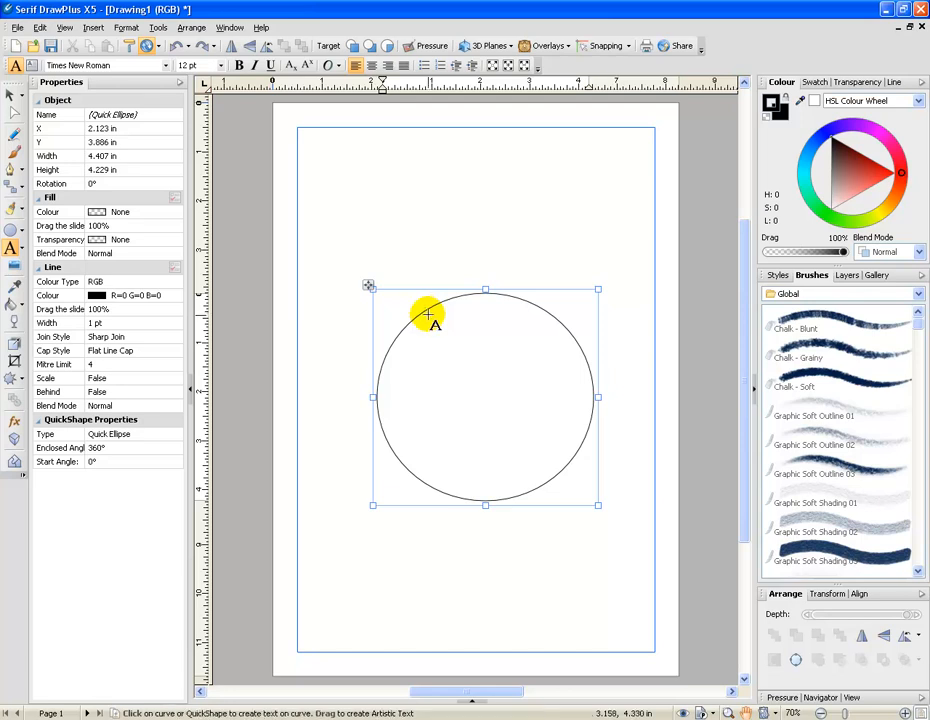
{"action": "left_click", "coordinate": [487, 399]}
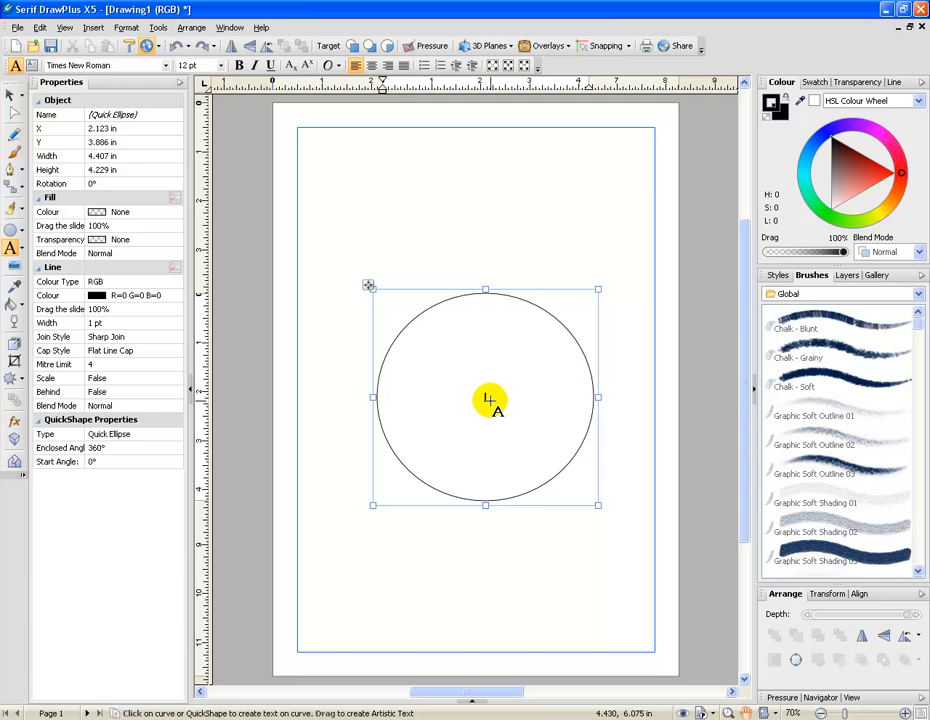
{"action": "left_click", "coordinate": [423, 312]}
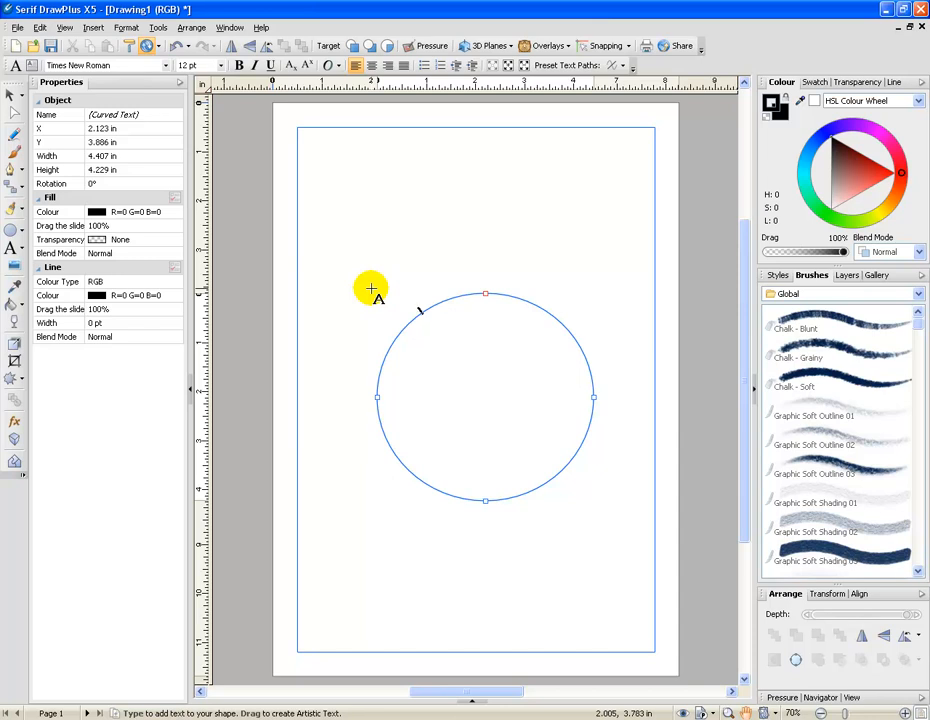
{"action": "type", "text": "Try for class"}
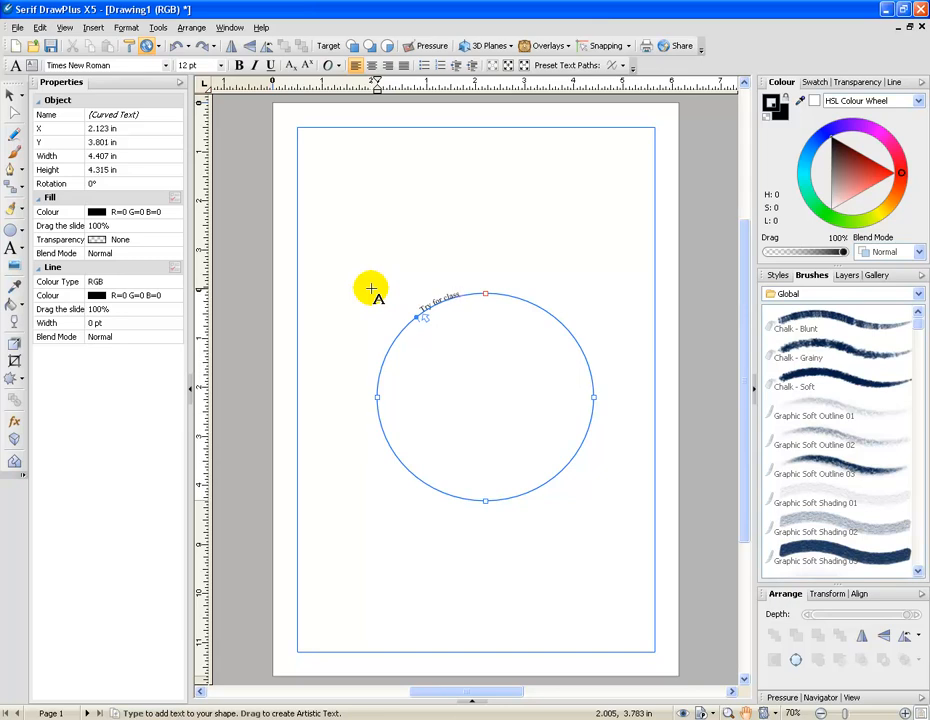
{"action": "key", "text": "Escape"}
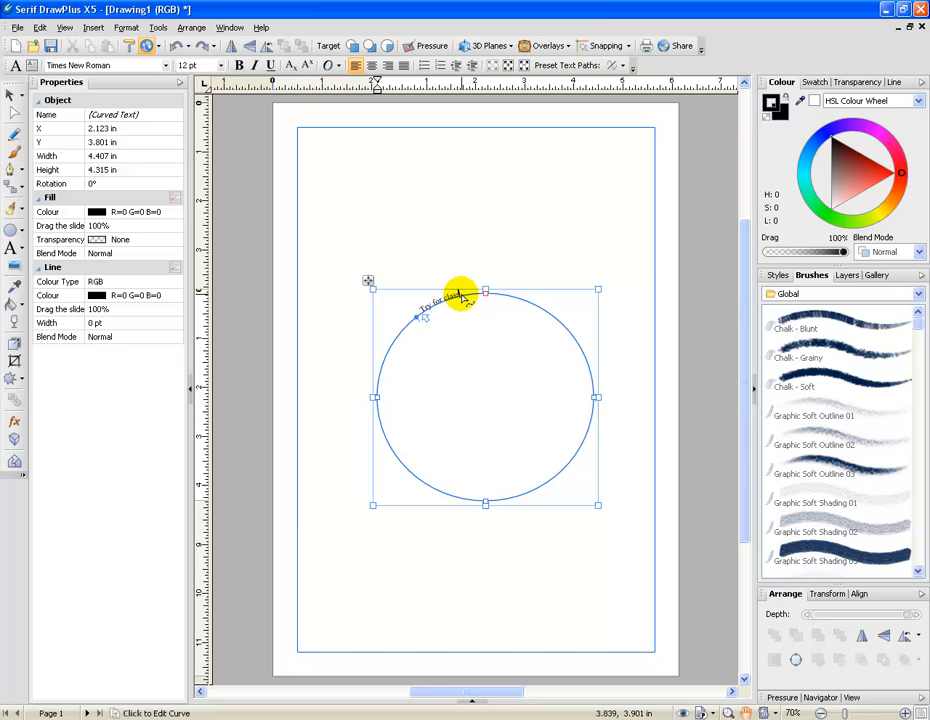
Step: Enlarge the curved "Try for class" text to 24 pt
{"action": "left_click", "coordinate": [9, 94]}
{"action": "left_click", "coordinate": [471, 66]}
{"action": "left_click", "coordinate": [471, 66]}
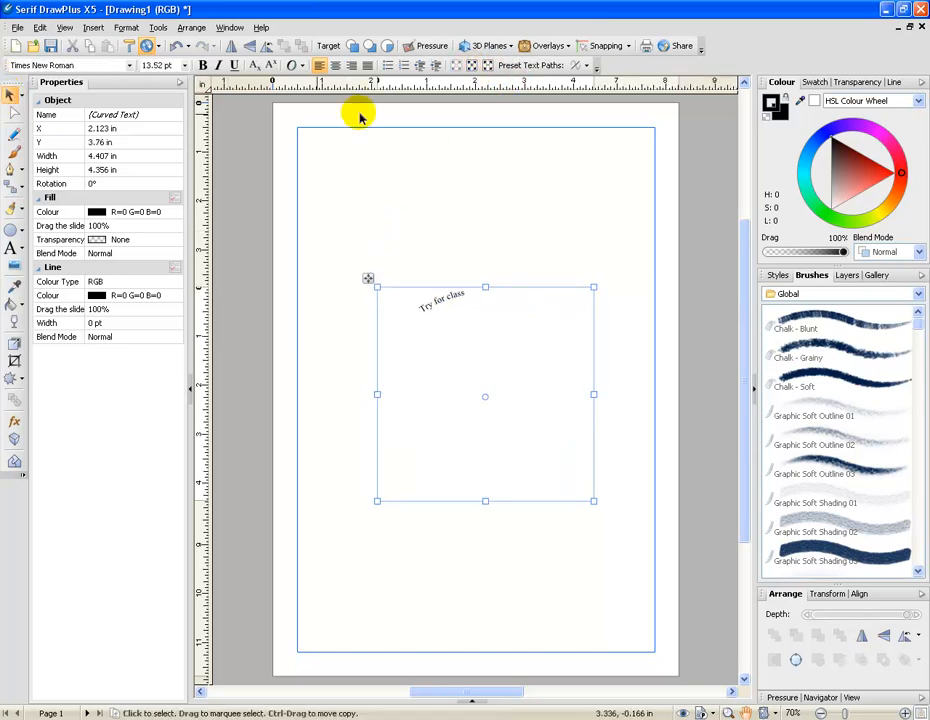
{"action": "left_click", "coordinate": [184, 65]}
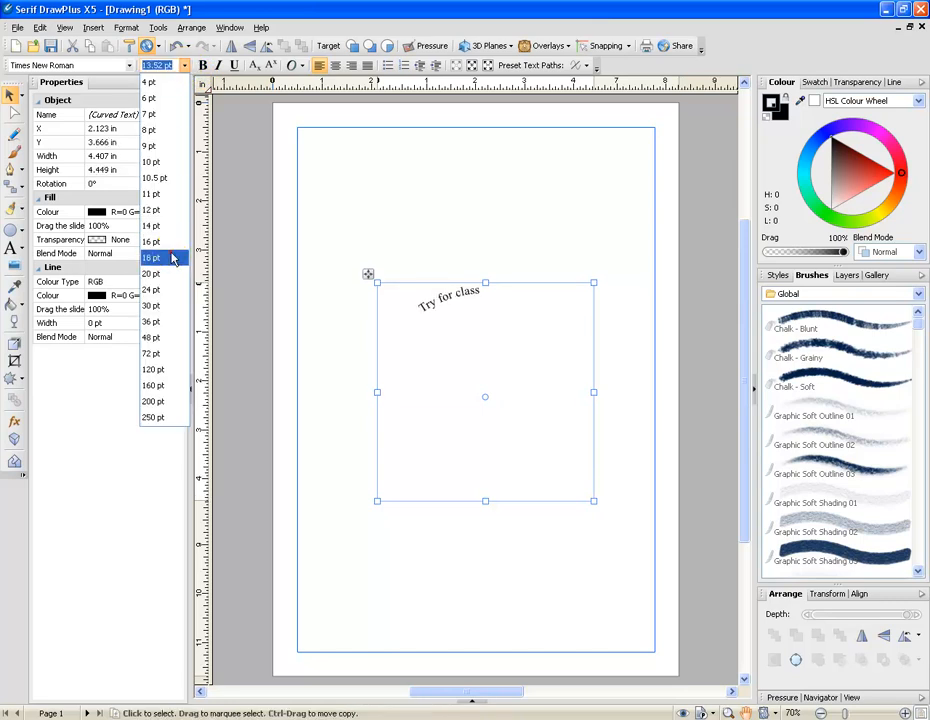
{"action": "left_click", "coordinate": [172, 257]}
{"action": "left_click", "coordinate": [185, 65]}
{"action": "left_click", "coordinate": [172, 289]}
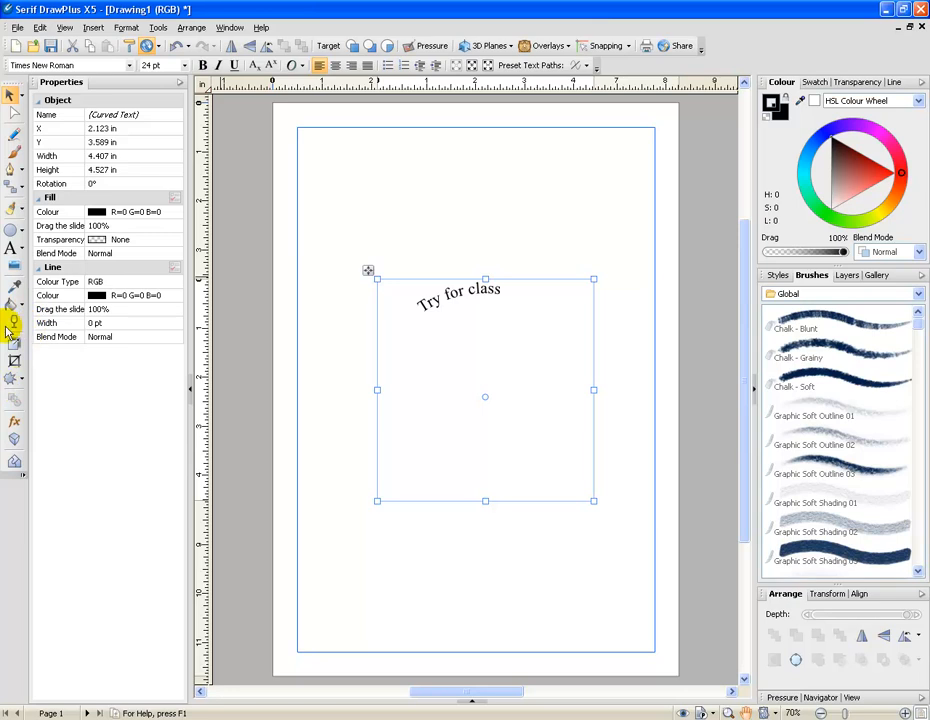
Step: Slide the text's start a little further clockwise along the ellipse, then move the curved text up the page and delete it
{"action": "left_click", "coordinate": [10, 248]}
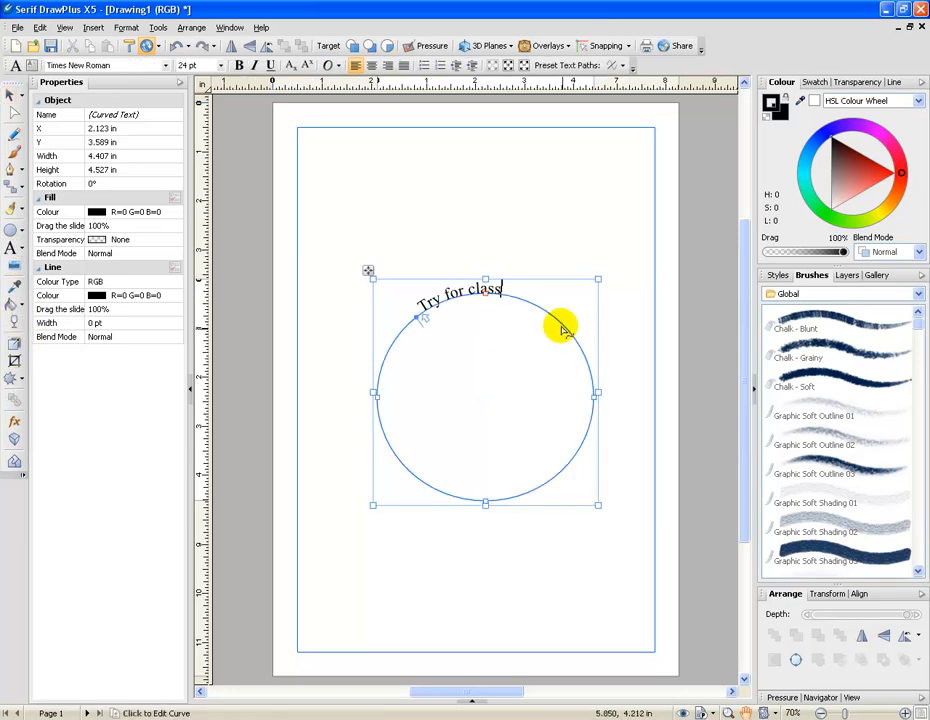
{"action": "left_click_drag", "start_coordinate": [424, 319], "coordinate": [452, 351]}
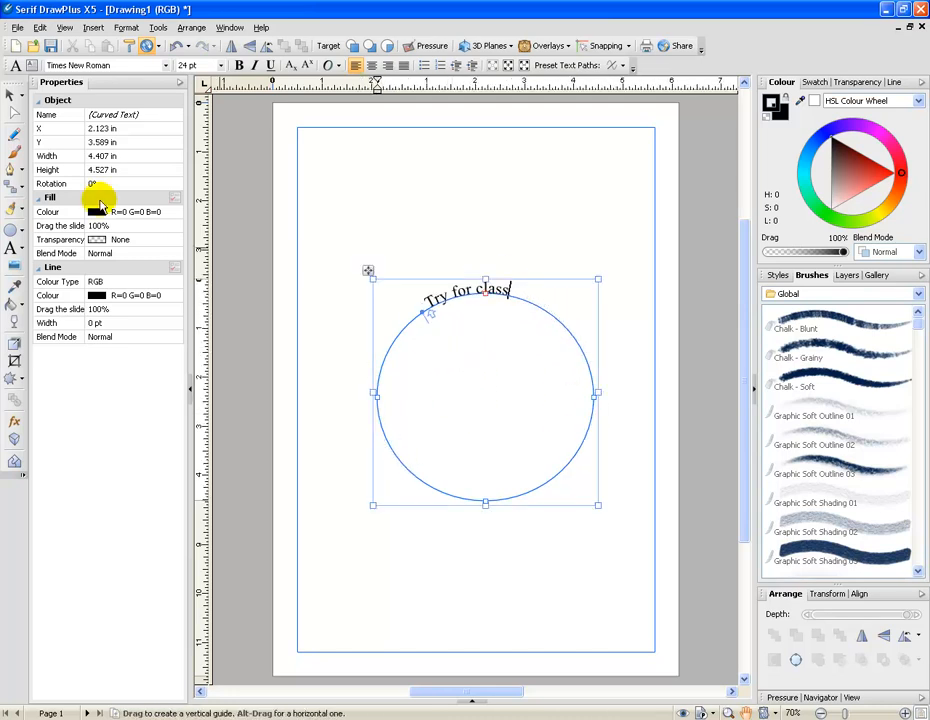
{"action": "left_click", "coordinate": [10, 93]}
{"action": "left_click", "coordinate": [570, 175]}
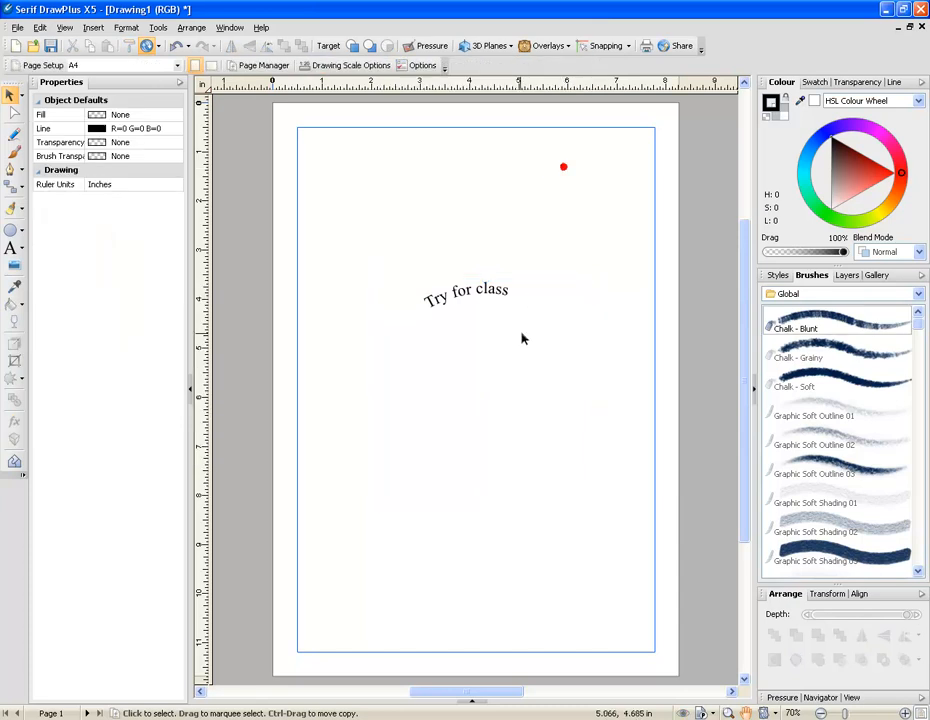
{"action": "left_click_drag", "start_coordinate": [463, 302], "coordinate": [480, 243]}
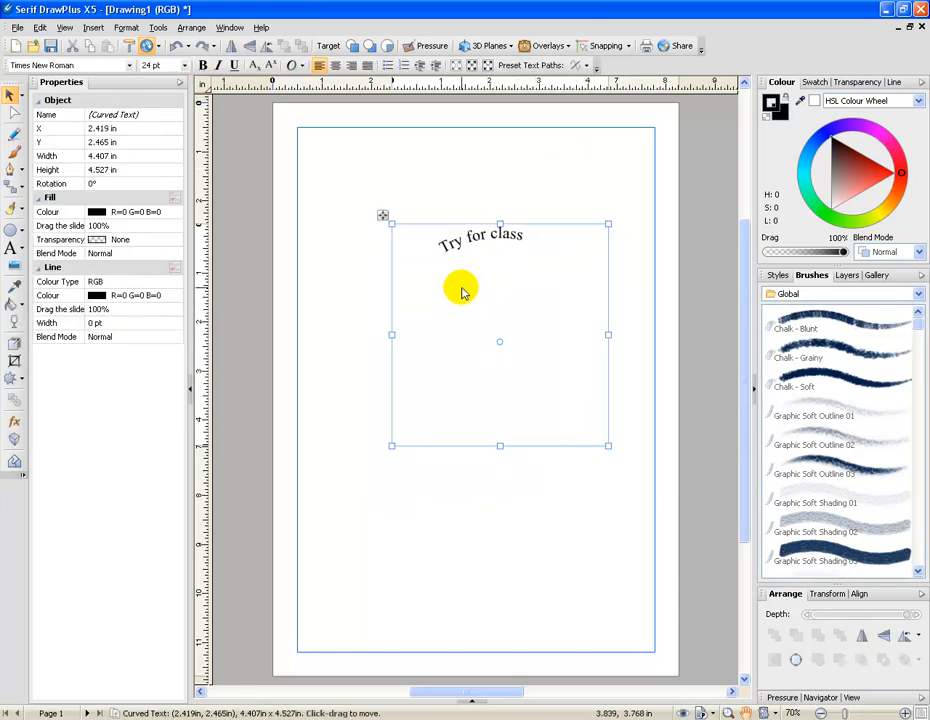
{"action": "key", "text": "Delete"}
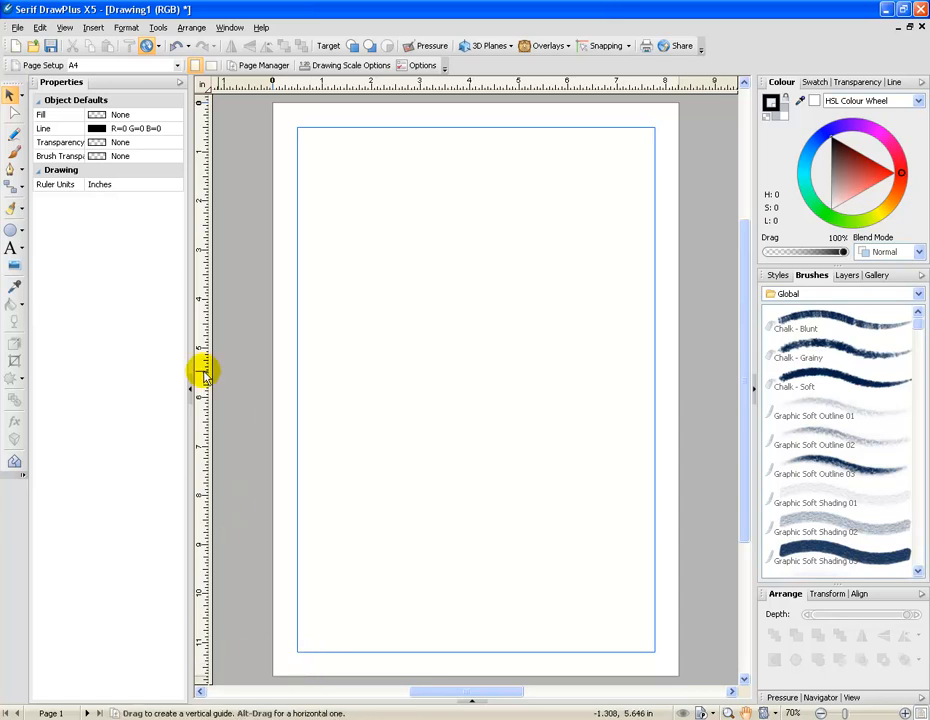
Step: Create a text frame about 4.91 in wide and 4.39 in high and fill it with repeated lines of "Try for class"
{"action": "left_click", "coordinate": [23, 251]}
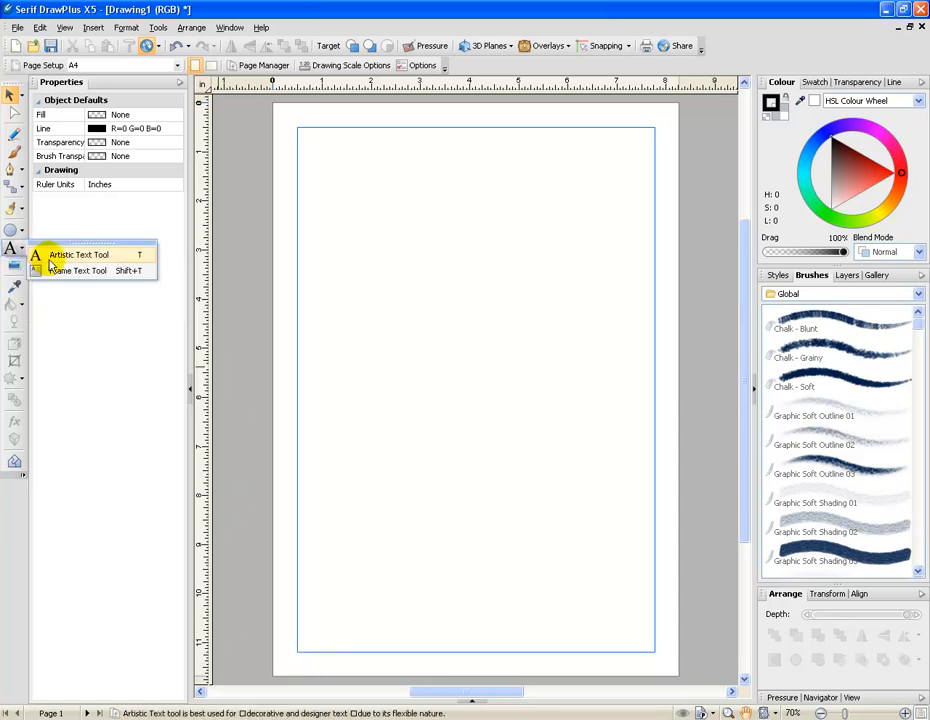
{"action": "left_click", "coordinate": [73, 274]}
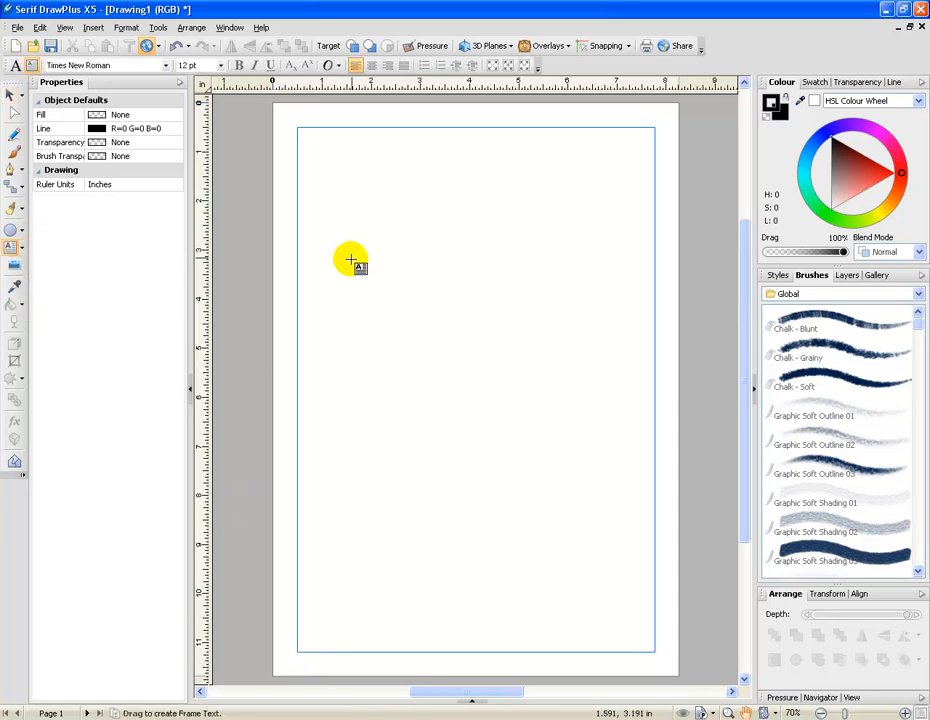
{"action": "left_click_drag", "start_coordinate": [343, 254], "coordinate": [588, 474]}
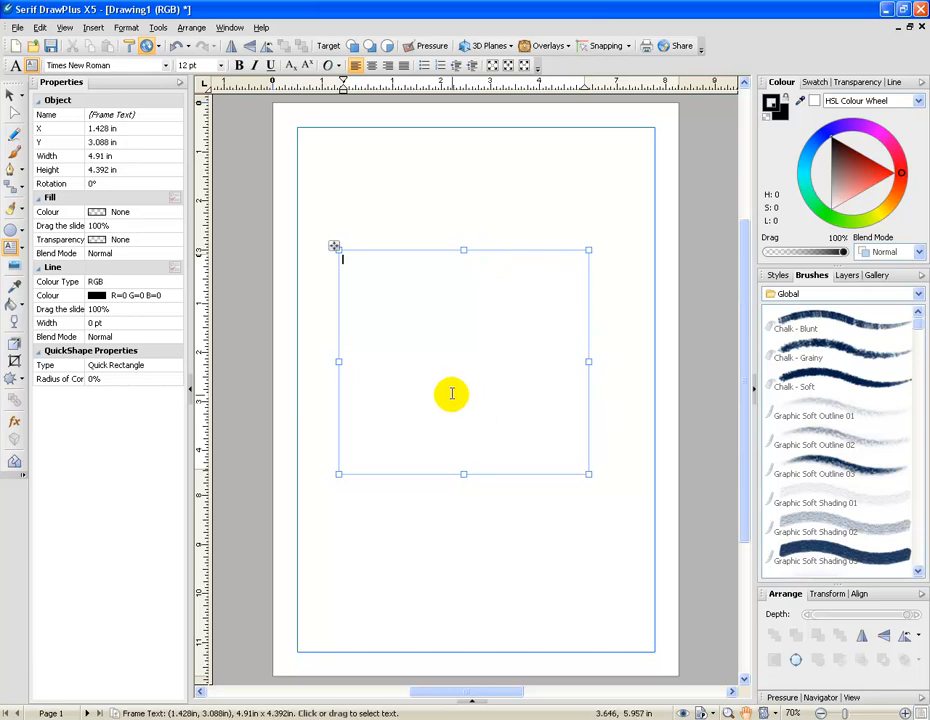
{"action": "type", "text": "try"}
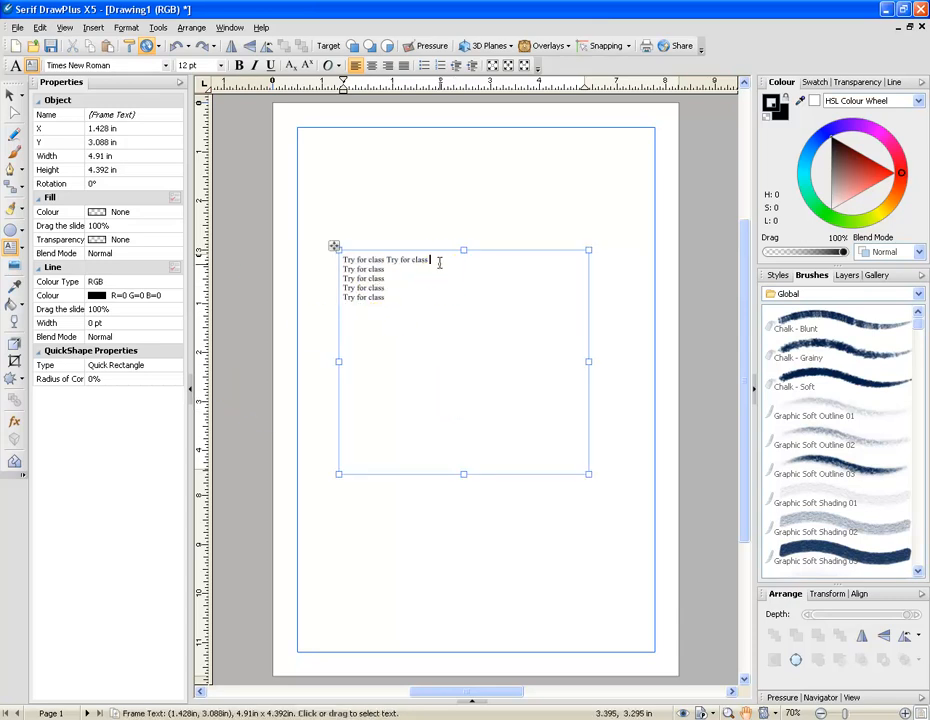
Step: Justify the frame text and merge its upper lines into one line of five "Try for class" repeats
{"action": "left_click", "coordinate": [10, 94]}
{"action": "left_click", "coordinate": [369, 72]}
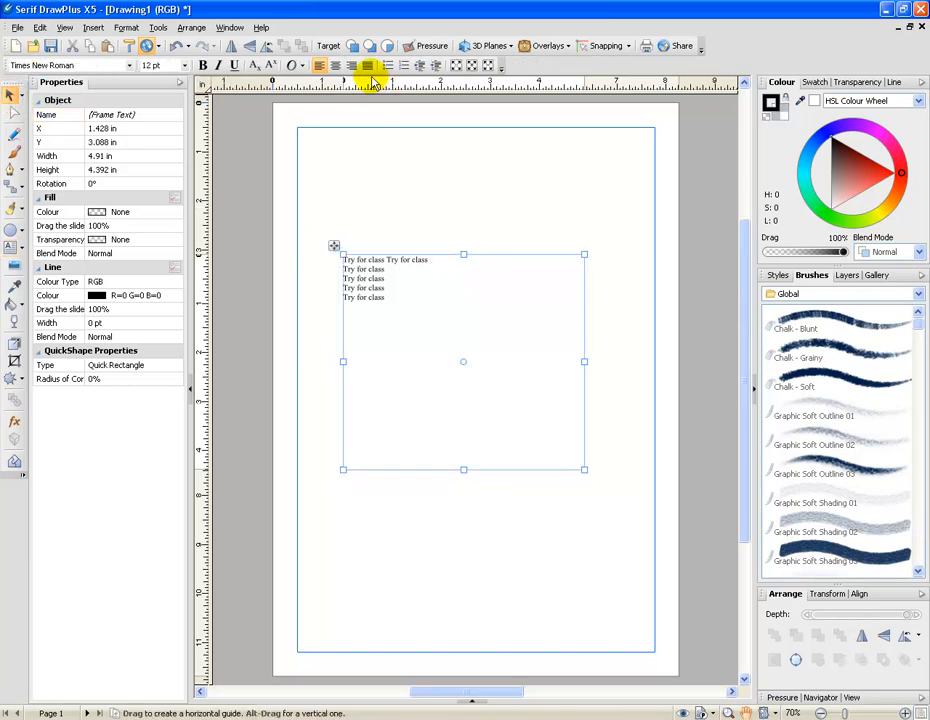
{"action": "left_click", "coordinate": [425, 260]}
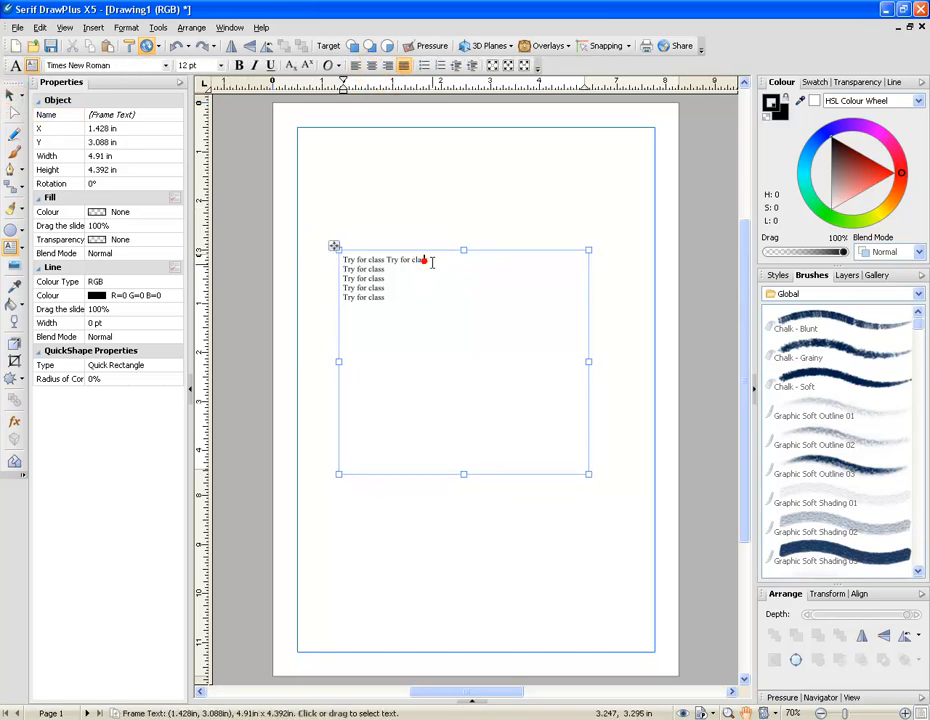
{"action": "left_click", "coordinate": [432, 260]}
{"action": "key", "text": "Delete"}
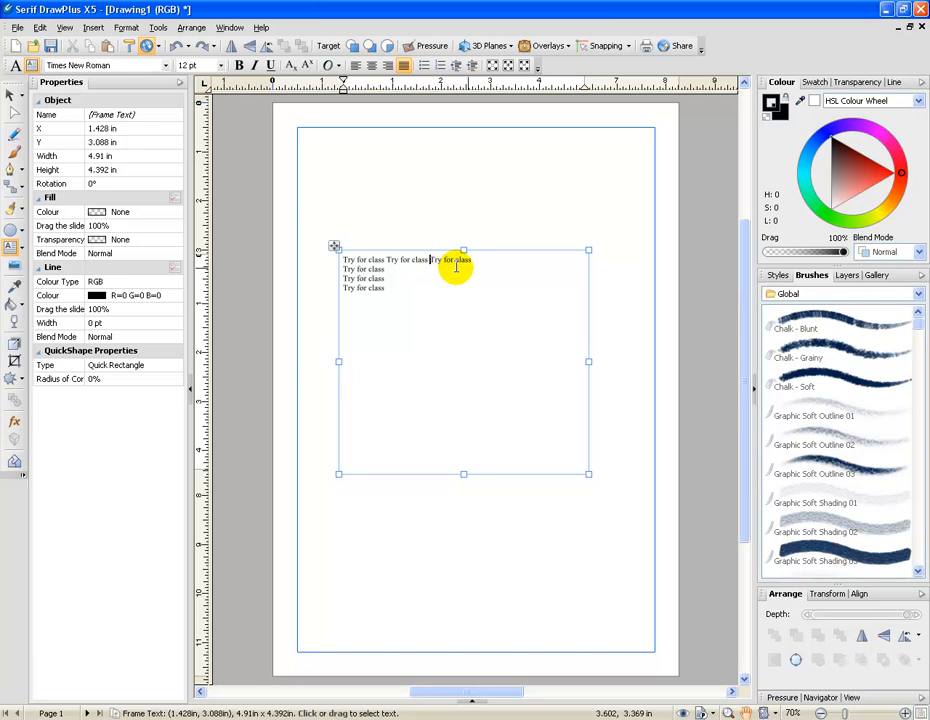
{"action": "left_click", "coordinate": [473, 261]}
{"action": "key", "text": "Delete"}
{"action": "left_click", "coordinate": [517, 260]}
{"action": "key", "text": "Delete"}
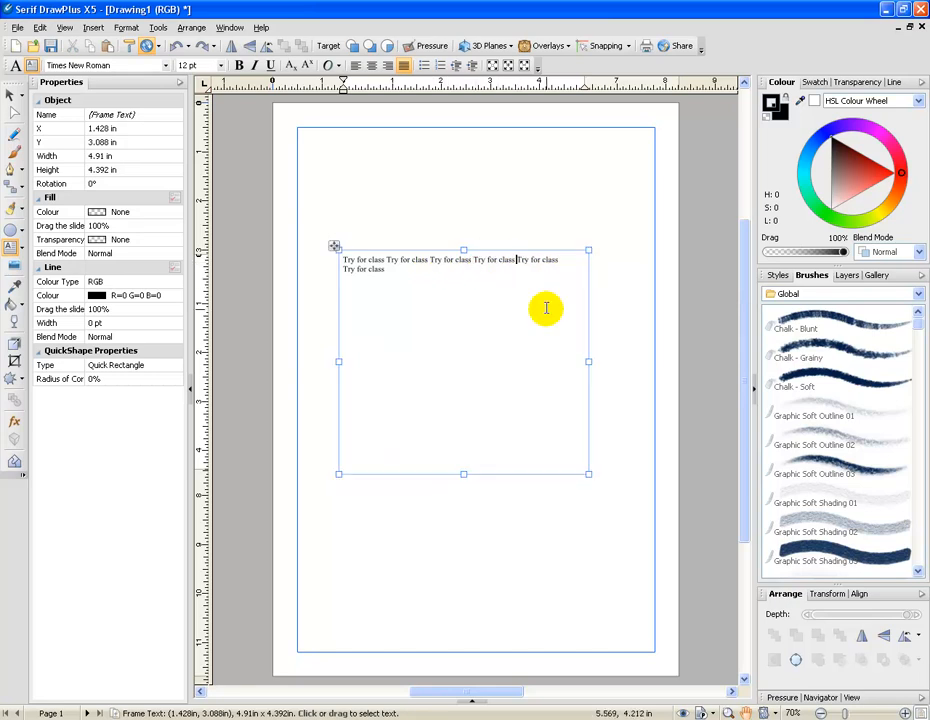
Step: Extend the frame's second line with three more "Try for class" repeats
{"action": "left_click", "coordinate": [561, 260]}
{"action": "left_click", "coordinate": [390, 270]}
{"action": "type", "text": "Try for class"}
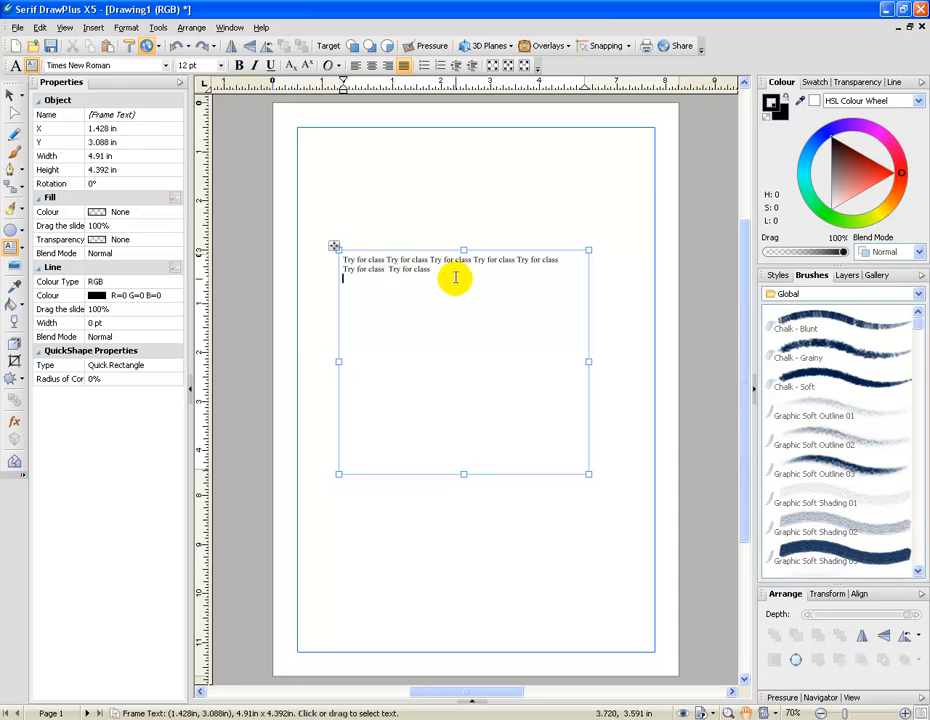
{"action": "type", "text": "Try for class"}
{"action": "left_click", "coordinate": [475, 266]}
{"action": "type", "text": "Try for class"}
Step: Justify all of the frame's text and narrow the frame to about 2.07 in wide
{"action": "left_click", "coordinate": [10, 94]}
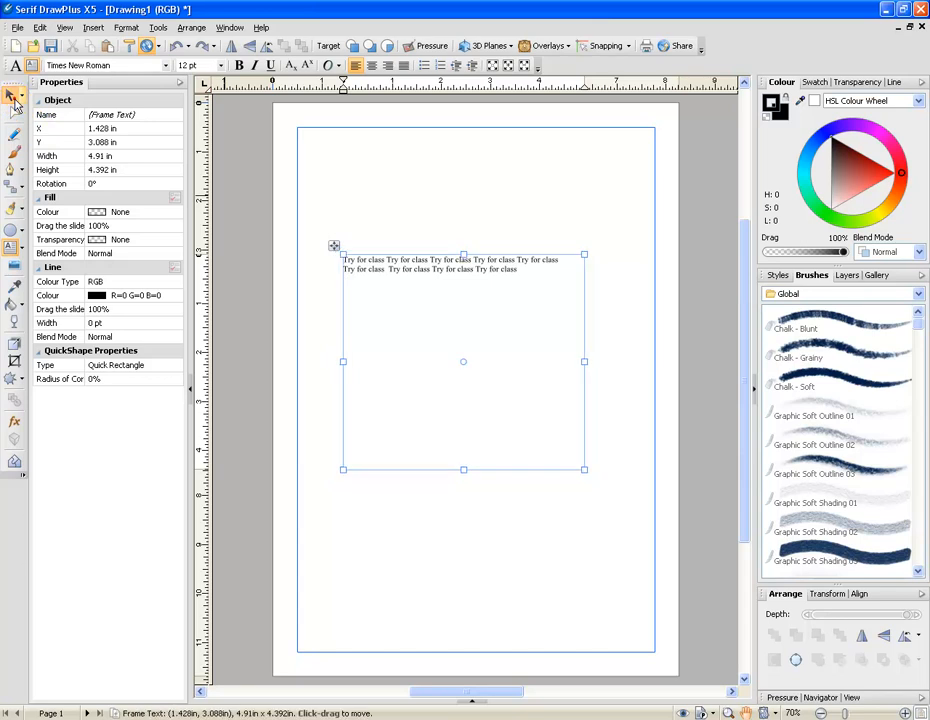
{"action": "left_click", "coordinate": [368, 69]}
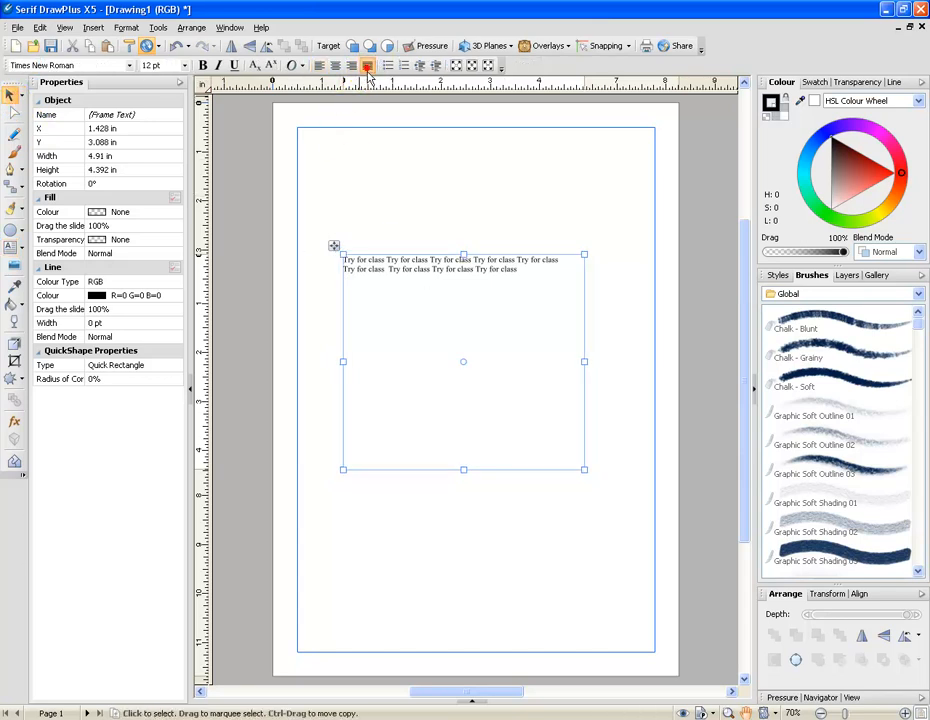
{"action": "left_click_drag", "start_coordinate": [585, 363], "coordinate": [445, 350]}
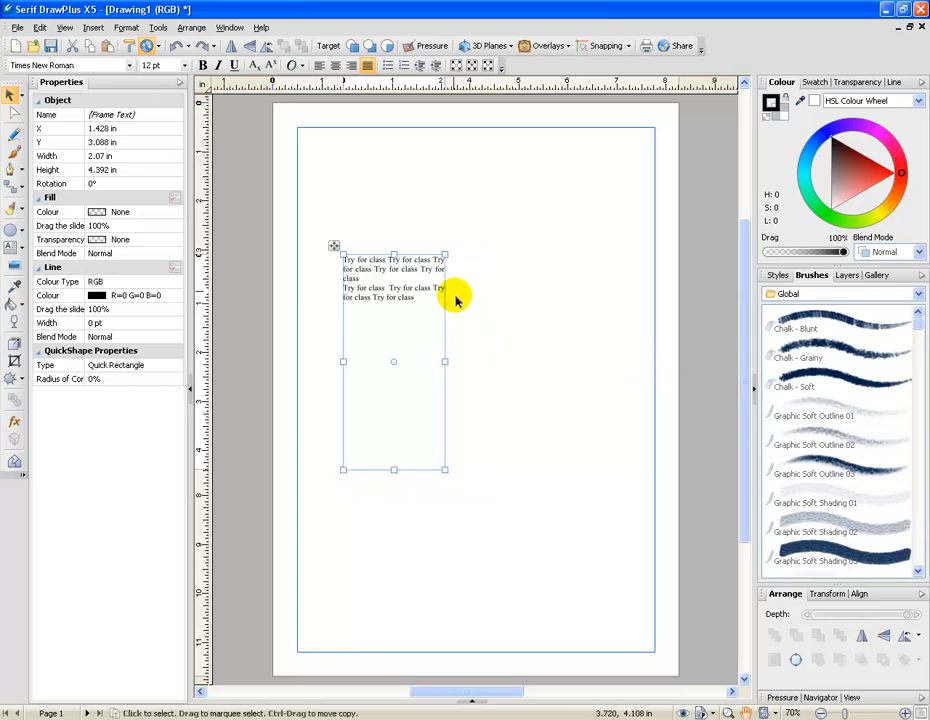
Step: Compare the alignments by switching the narrow frame's text to left-aligned and back to justified
{"action": "left_click", "coordinate": [319, 65]}
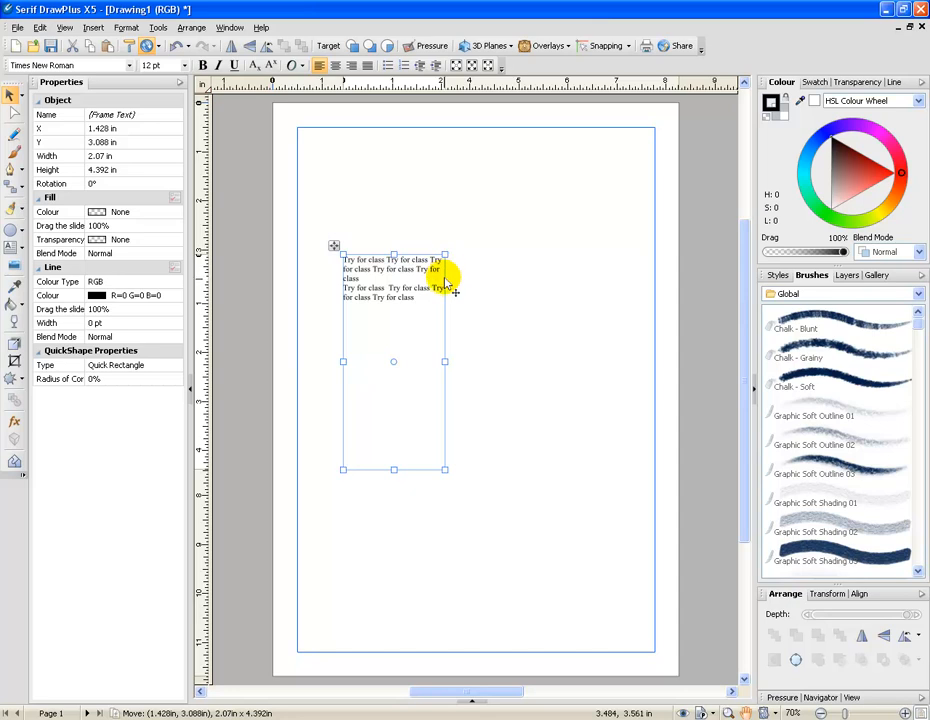
{"action": "left_click", "coordinate": [367, 66]}
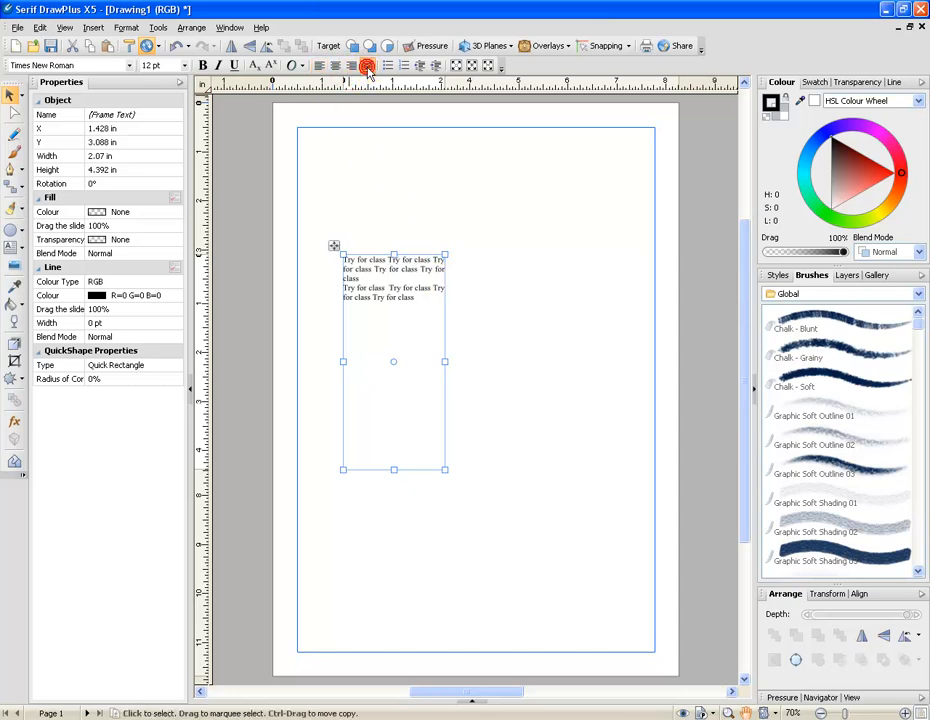
{"action": "left_click", "coordinate": [398, 210]}
{"action": "left_click", "coordinate": [405, 297]}
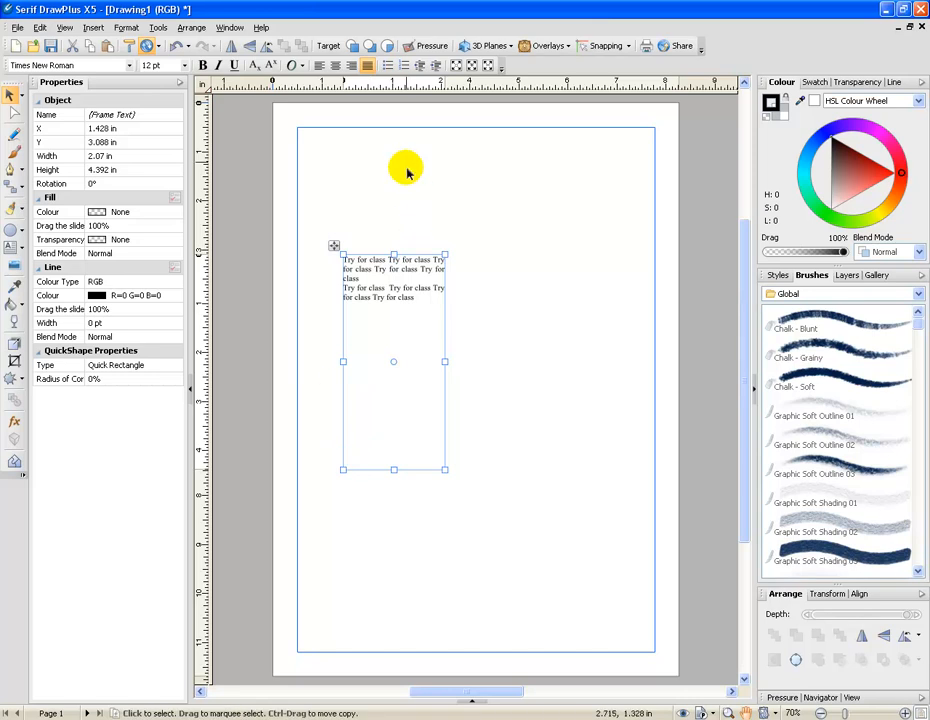
Step: Increase the frame text's indent by two levels and left-align it, widening the frame to about 5.72 in
{"action": "left_click", "coordinate": [436, 65]}
{"action": "left_click_drag", "start_coordinate": [444, 362], "coordinate": [624, 361]}
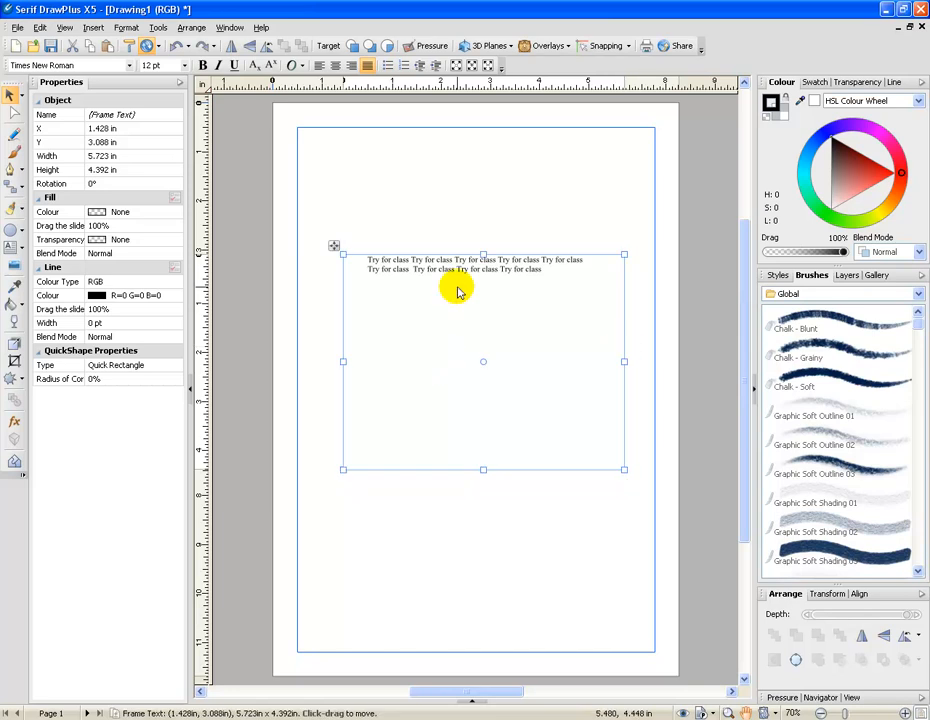
{"action": "left_click", "coordinate": [436, 65]}
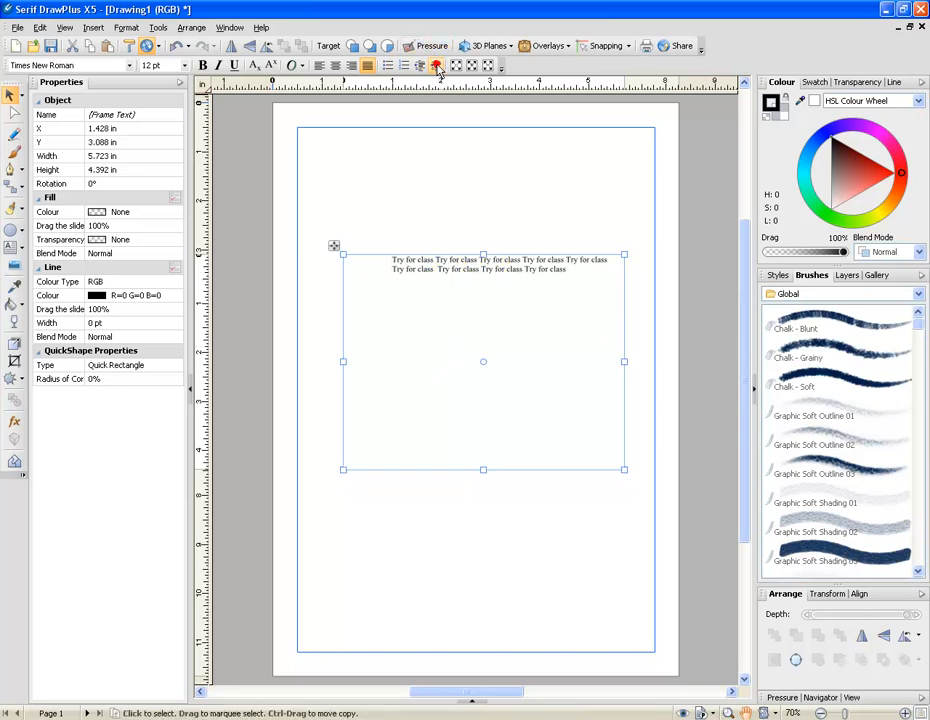
{"action": "left_click", "coordinate": [320, 65]}
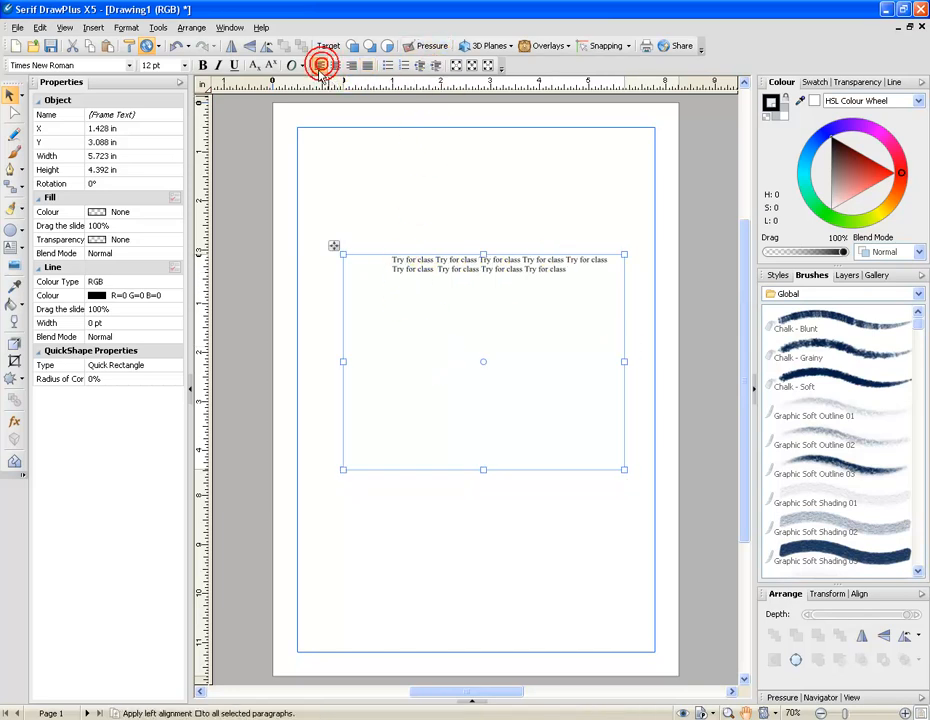
Step: Remove the two indent levels from the frame text and delete the text frame from the page
{"action": "left_click", "coordinate": [421, 65]}
{"action": "left_click", "coordinate": [421, 65]}
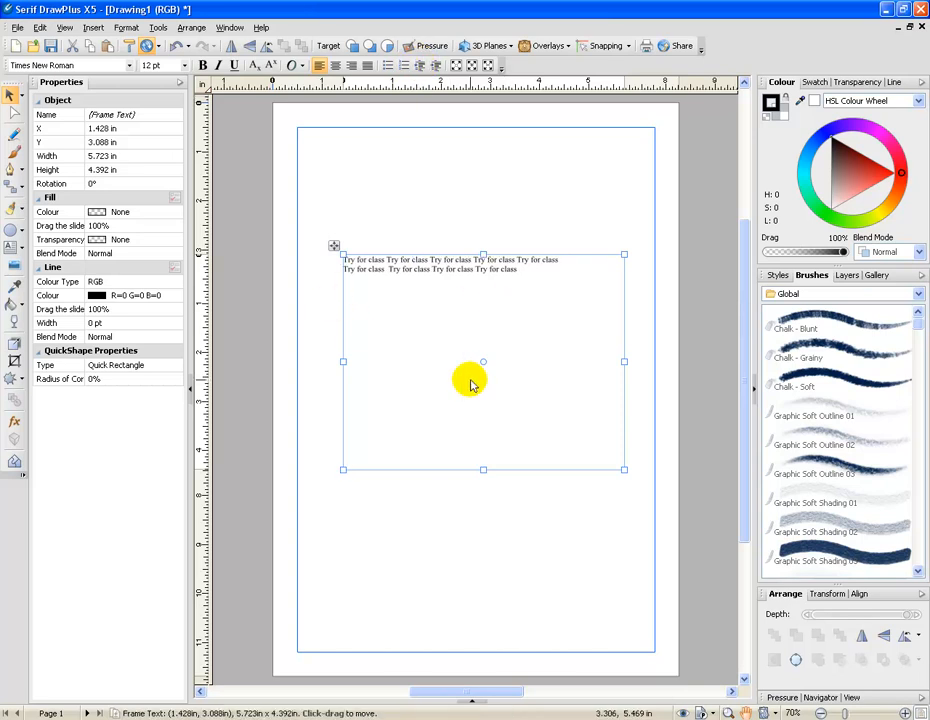
{"action": "left_click", "coordinate": [521, 186]}
{"action": "left_click", "coordinate": [445, 264]}
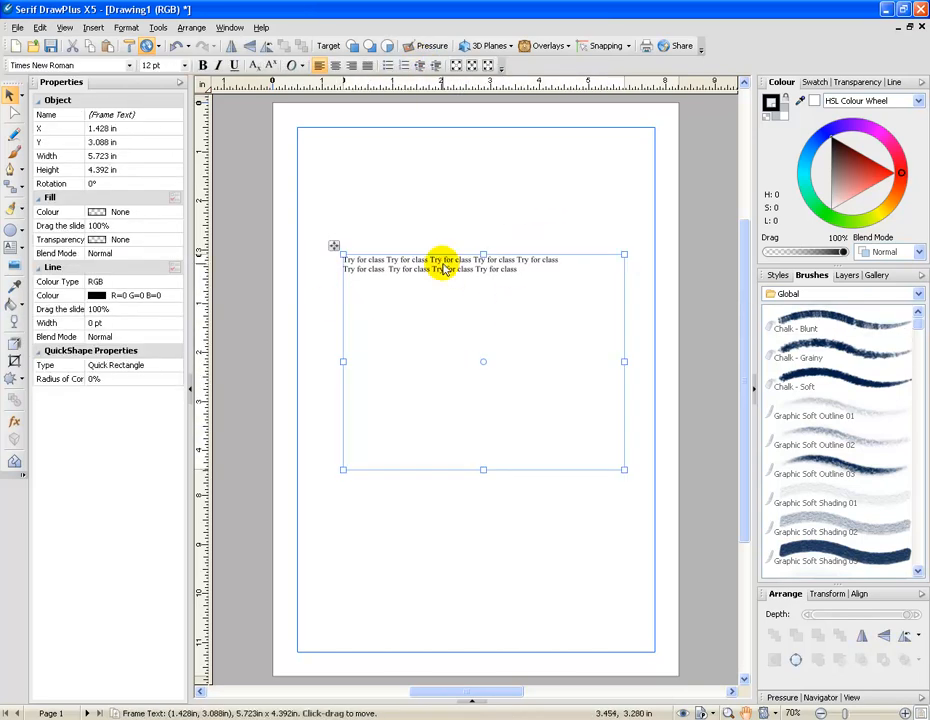
{"action": "key", "text": "Delete"}
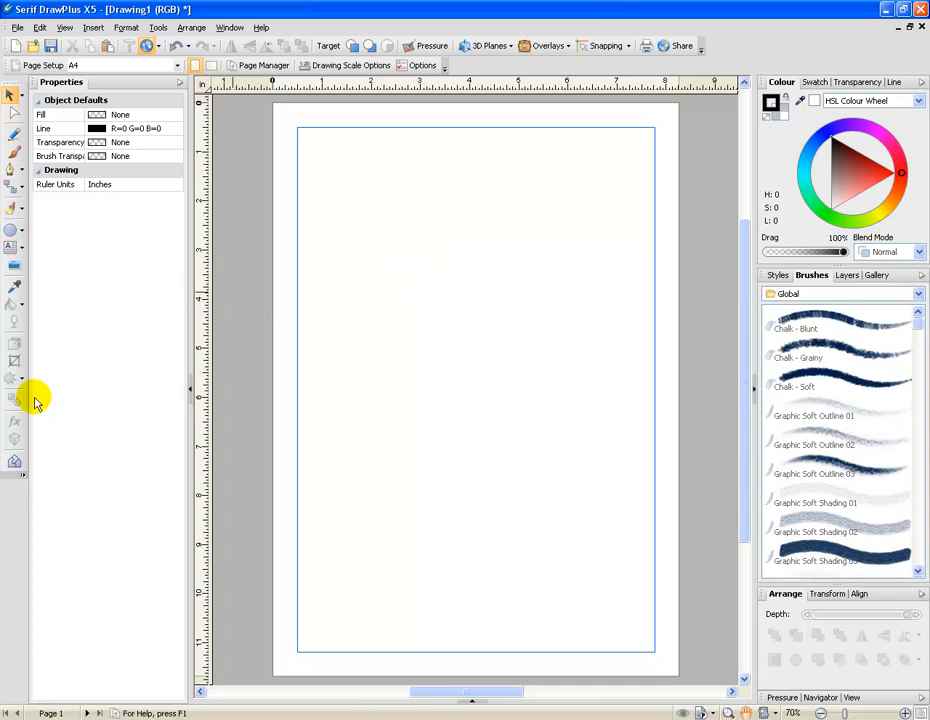
Step: Add the artistic text "The brown fox", enlarge it to about 4.35 in wide and move it up the page
{"action": "left_click", "coordinate": [20, 246]}
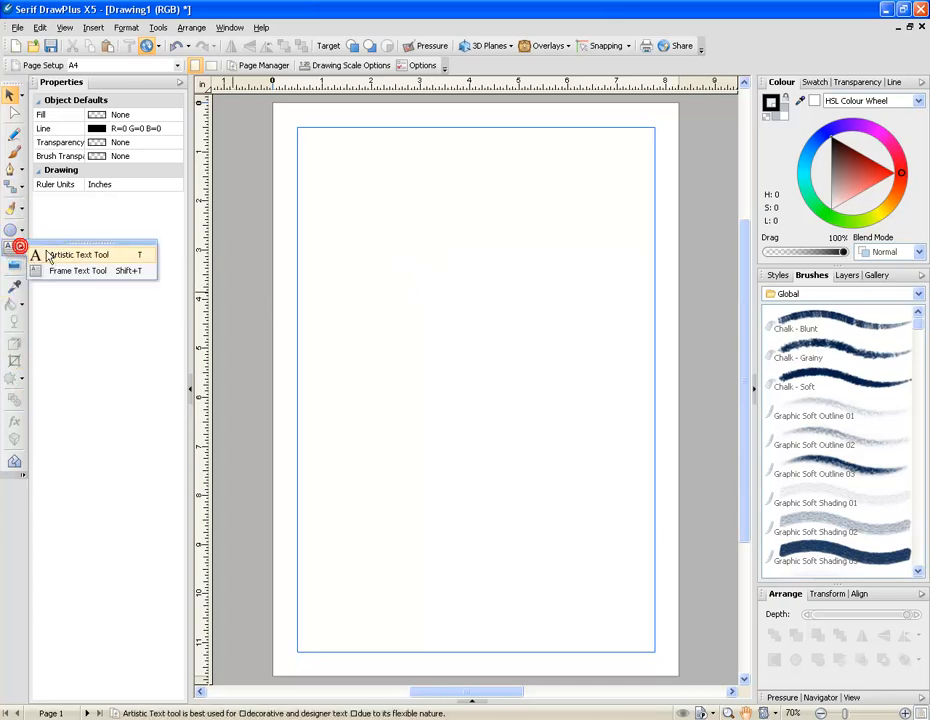
{"action": "left_click", "coordinate": [40, 254]}
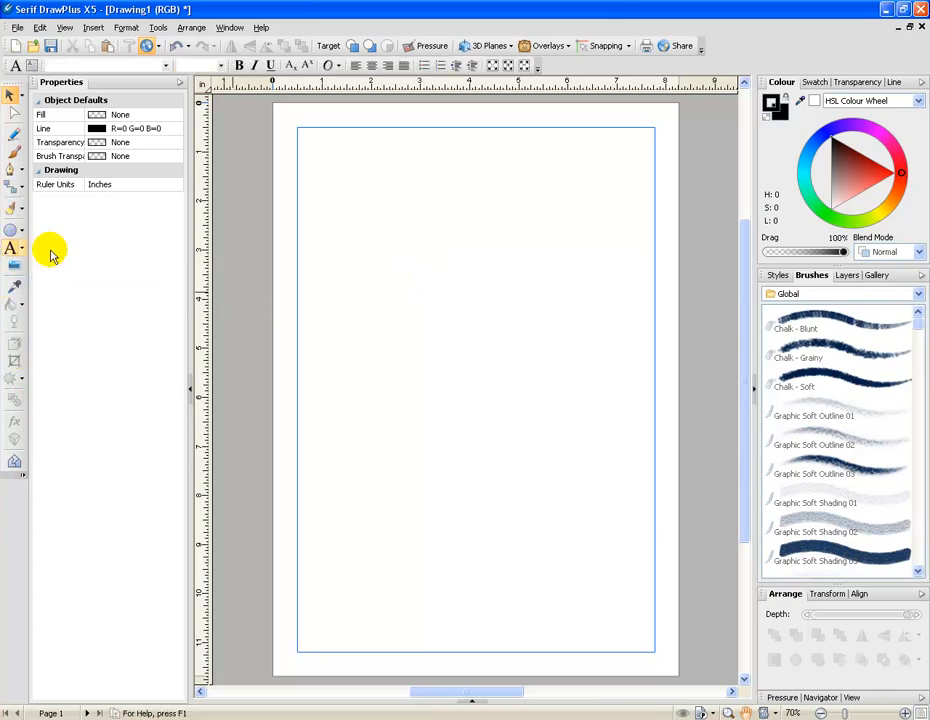
{"action": "left_click", "coordinate": [371, 374]}
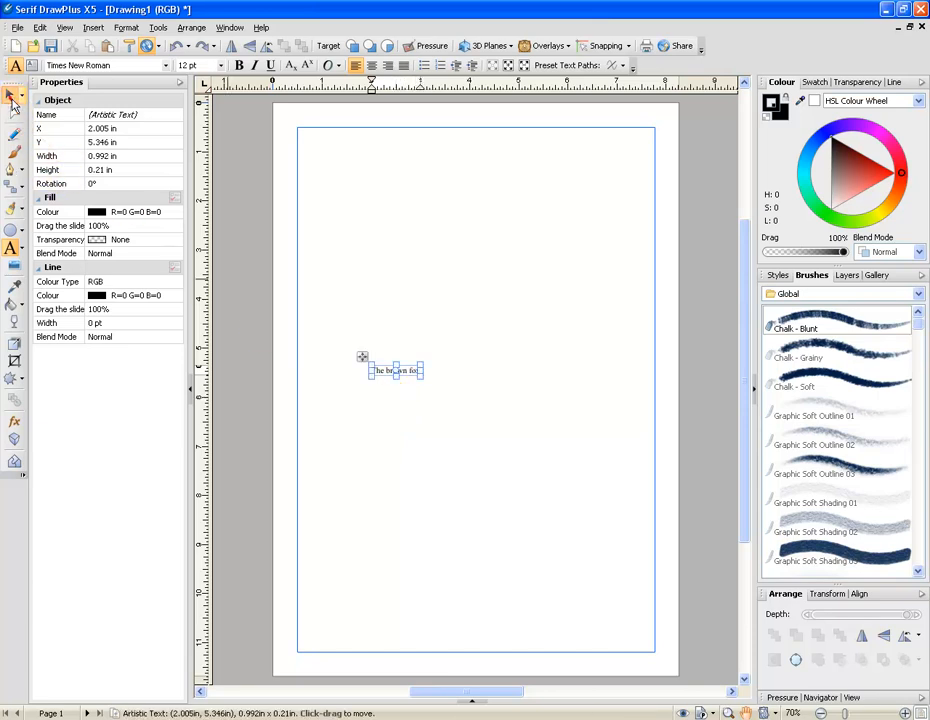
{"action": "left_click", "coordinate": [9, 93]}
{"action": "left_click_drag", "start_coordinate": [421, 378], "coordinate": [585, 399]}
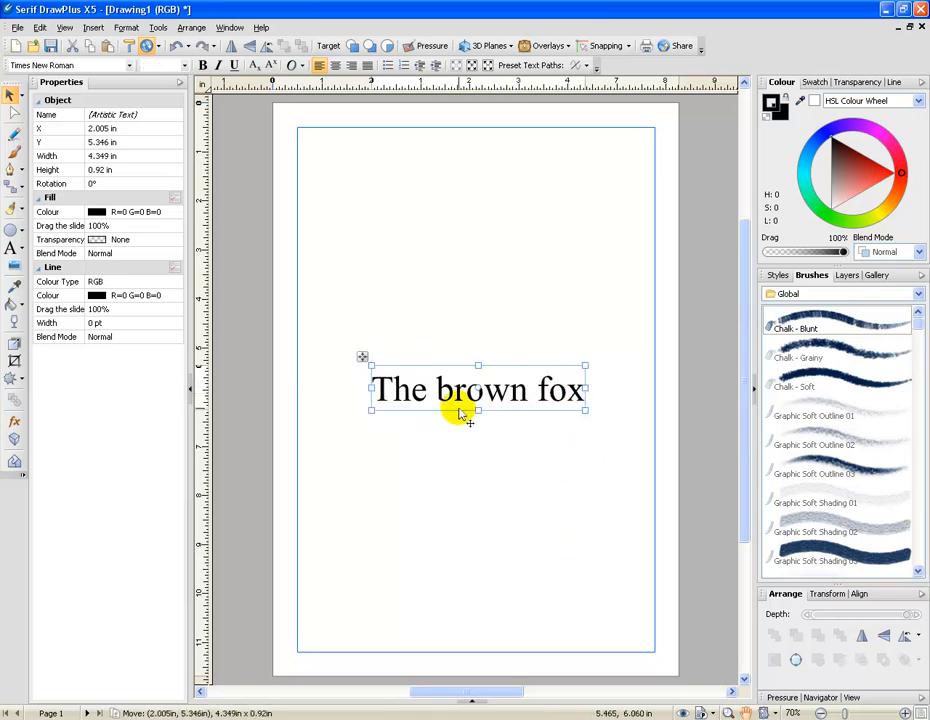
{"action": "left_click_drag", "start_coordinate": [452, 392], "coordinate": [437, 388]}
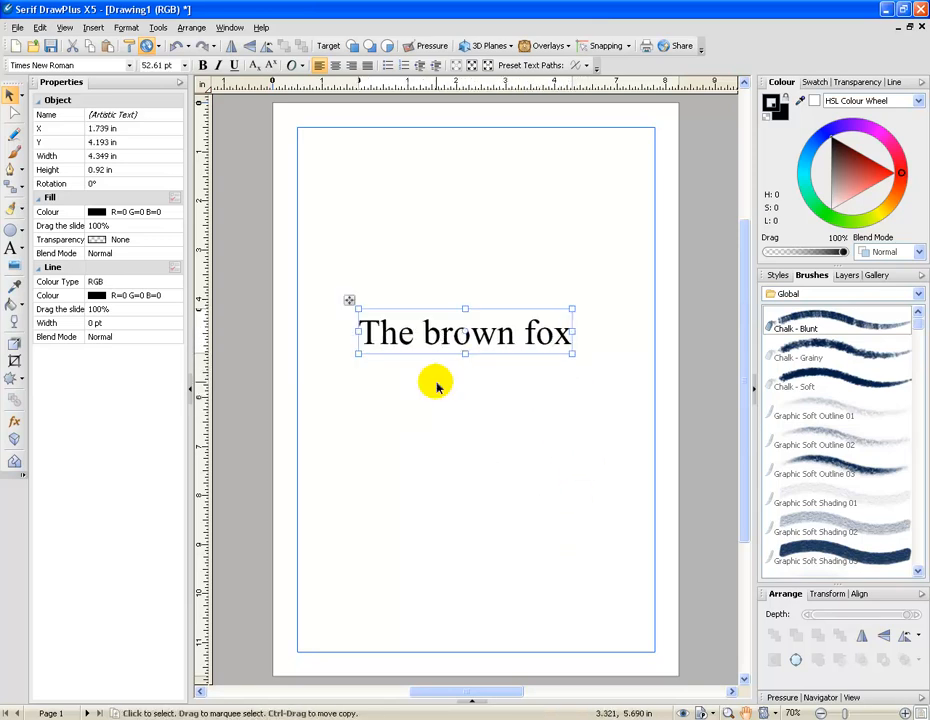
Step: Increase the text's letter spacing until it is about 7.32 in wide and try to adjust its line spacing
{"action": "left_click", "coordinate": [13, 114]}
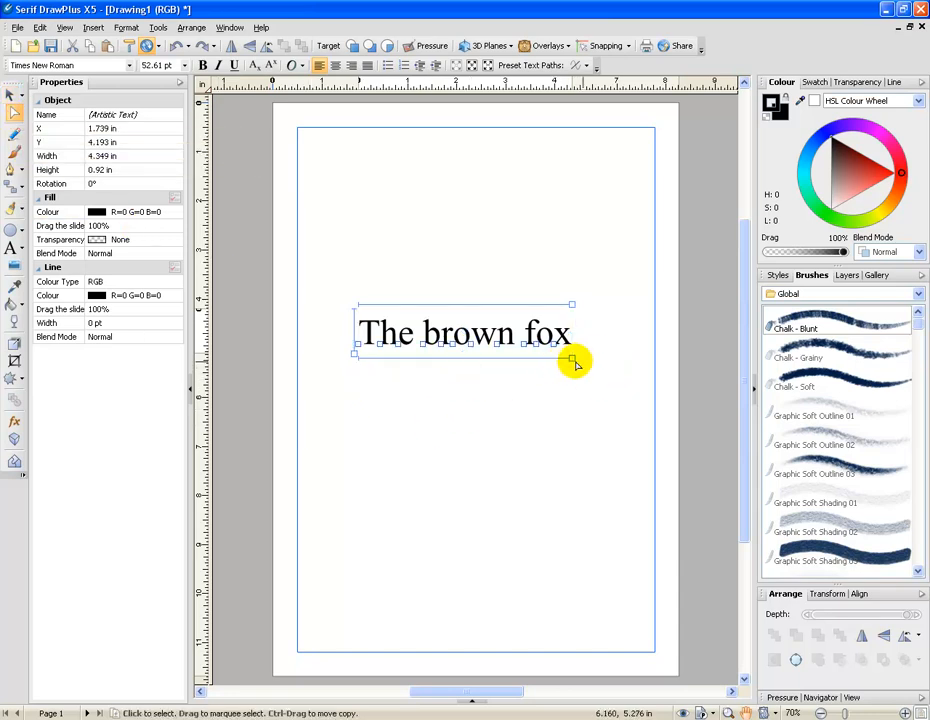
{"action": "left_click_drag", "start_coordinate": [575, 357], "coordinate": [712, 359]}
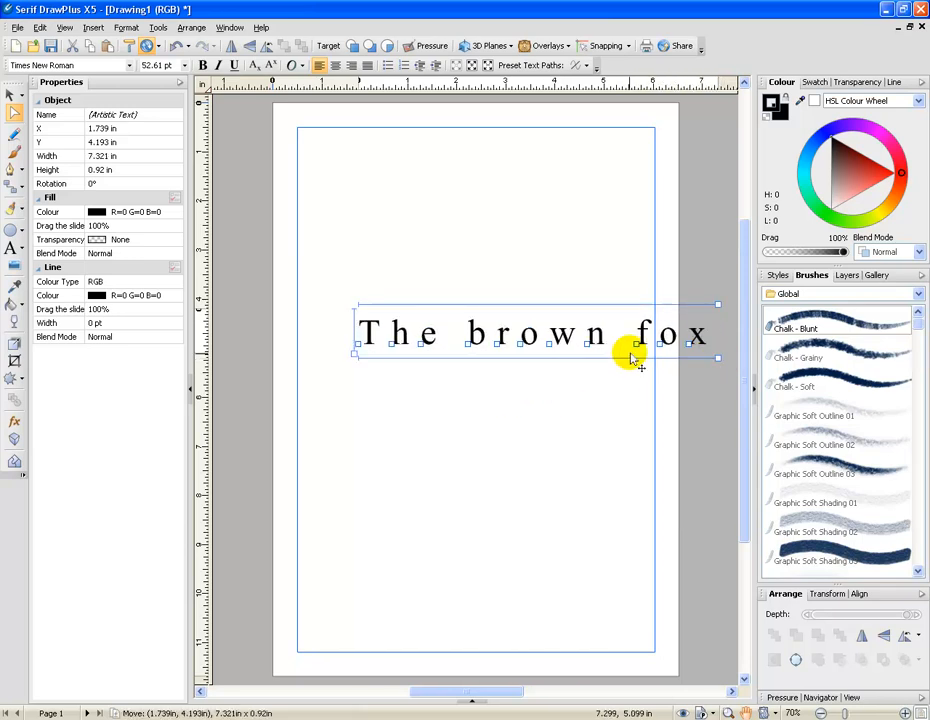
{"action": "left_click_drag", "start_coordinate": [355, 357], "coordinate": [358, 416]}
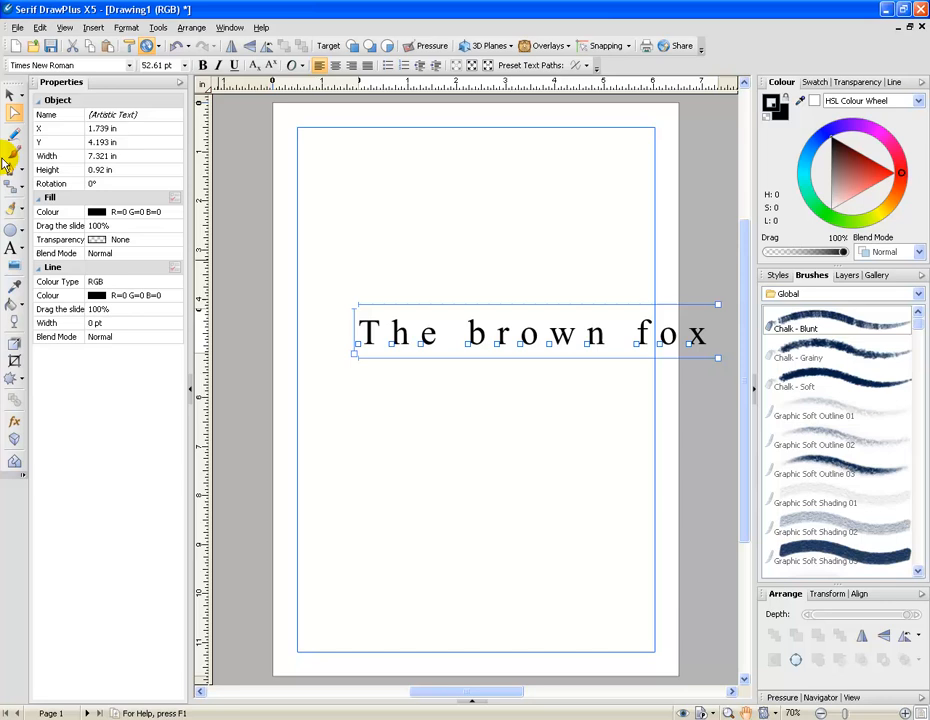
Step: Insert a line break before "fox" in the artistic text
{"action": "left_click", "coordinate": [10, 94]}
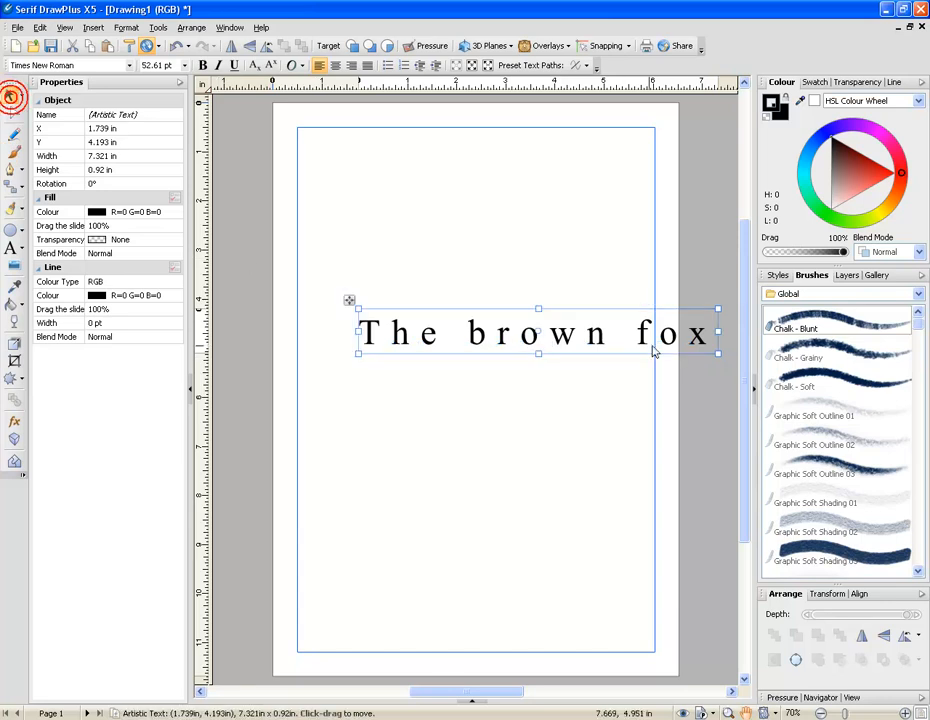
{"action": "left_click", "coordinate": [10, 248]}
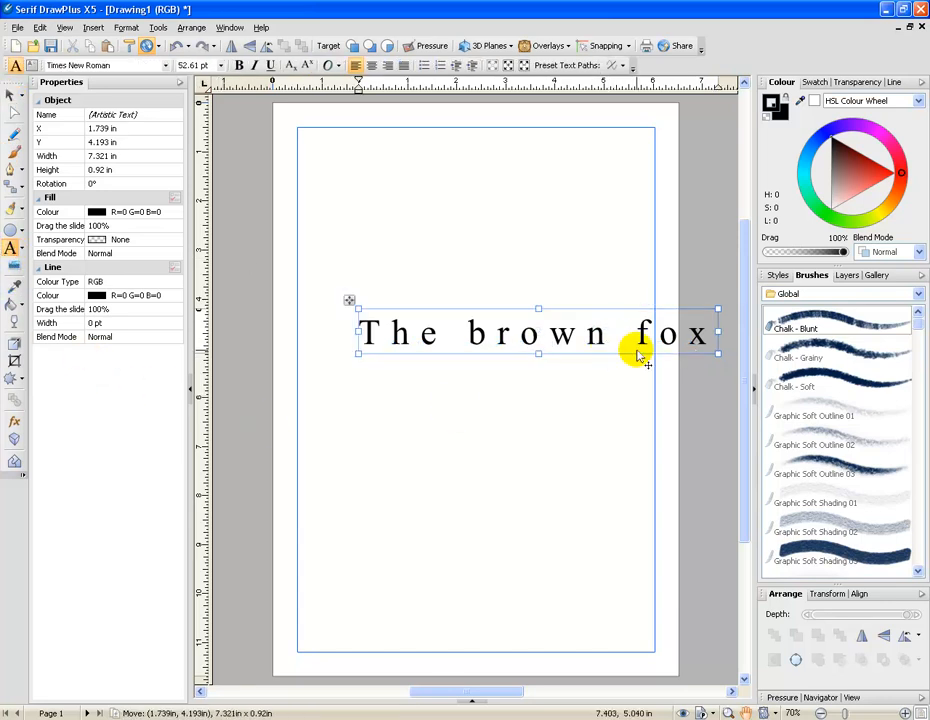
{"action": "key", "text": "Return"}
Step: Tighten the two-line text's line spacing to about 1.38 in overall height and its letter spacing to about 4.18 in width
{"action": "left_click", "coordinate": [9, 114]}
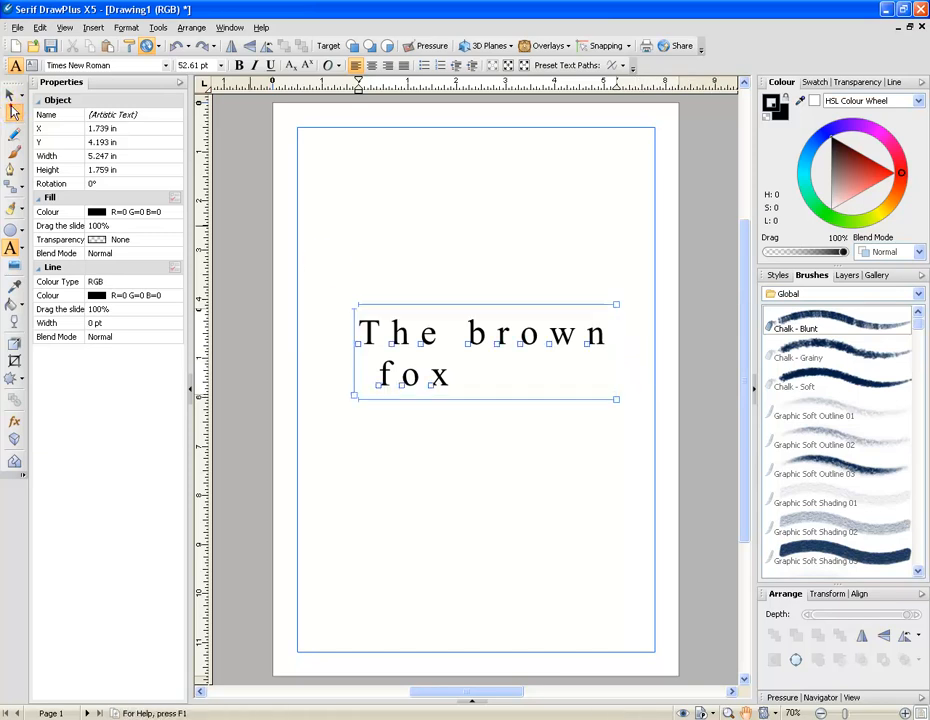
{"action": "mouse_move", "coordinate": [355, 397]}
{"action": "left_mouse_down"}
{"action": "mouse_move", "coordinate": [355, 550]}
{"action": "mouse_move", "coordinate": [372, 417]}
{"action": "mouse_move", "coordinate": [367, 500]}
{"action": "mouse_move", "coordinate": [357, 502]}
{"action": "mouse_move", "coordinate": [360, 392]}
{"action": "left_mouse_up"}
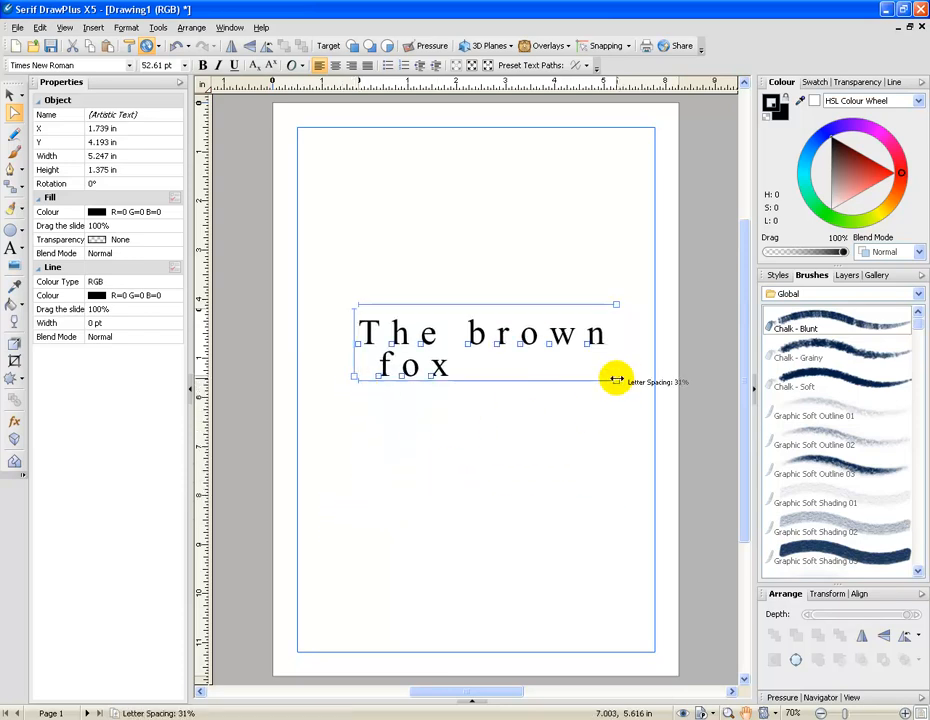
{"action": "left_click_drag", "start_coordinate": [616, 380], "coordinate": [565, 381]}
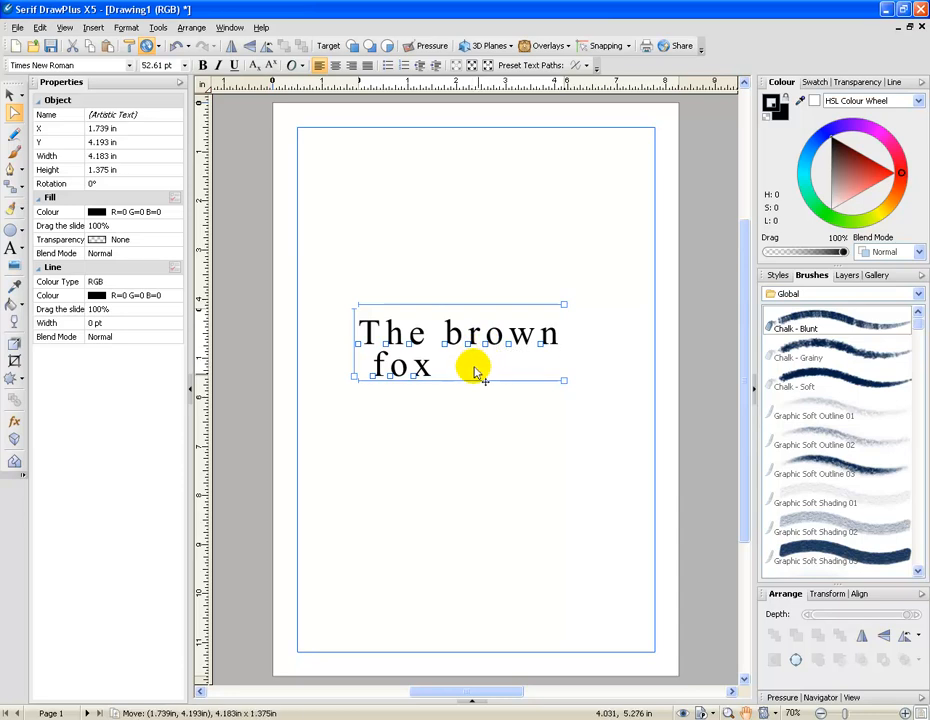
Step: Raise the "b" and raise and tilt the "o" and "w" of "brown", and delete the whole text object
{"action": "left_click_drag", "start_coordinate": [445, 347], "coordinate": [504, 297]}
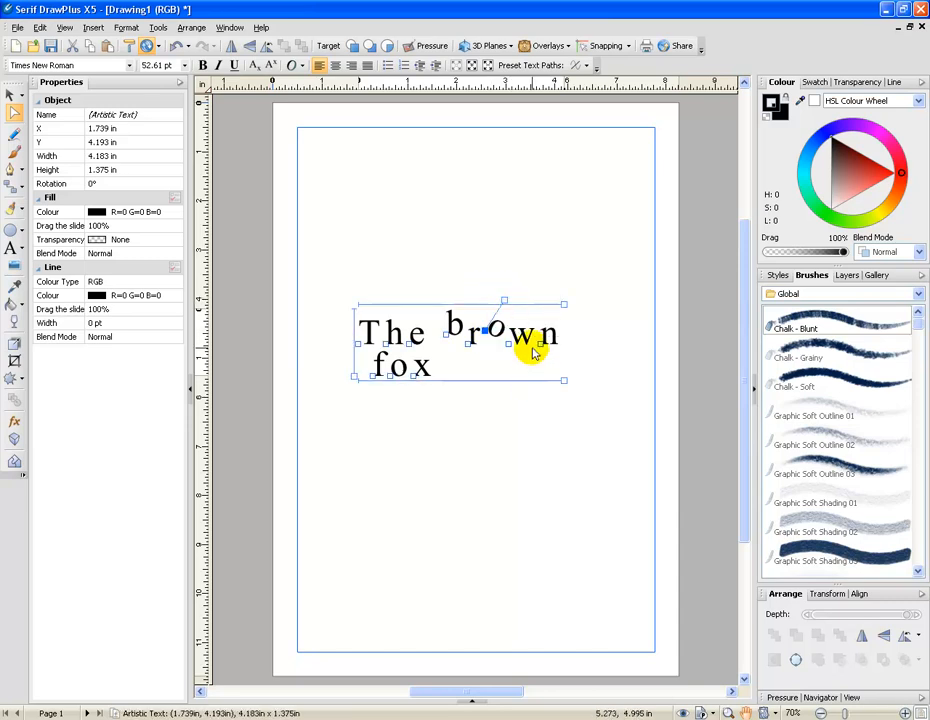
{"action": "left_click", "coordinate": [510, 345]}
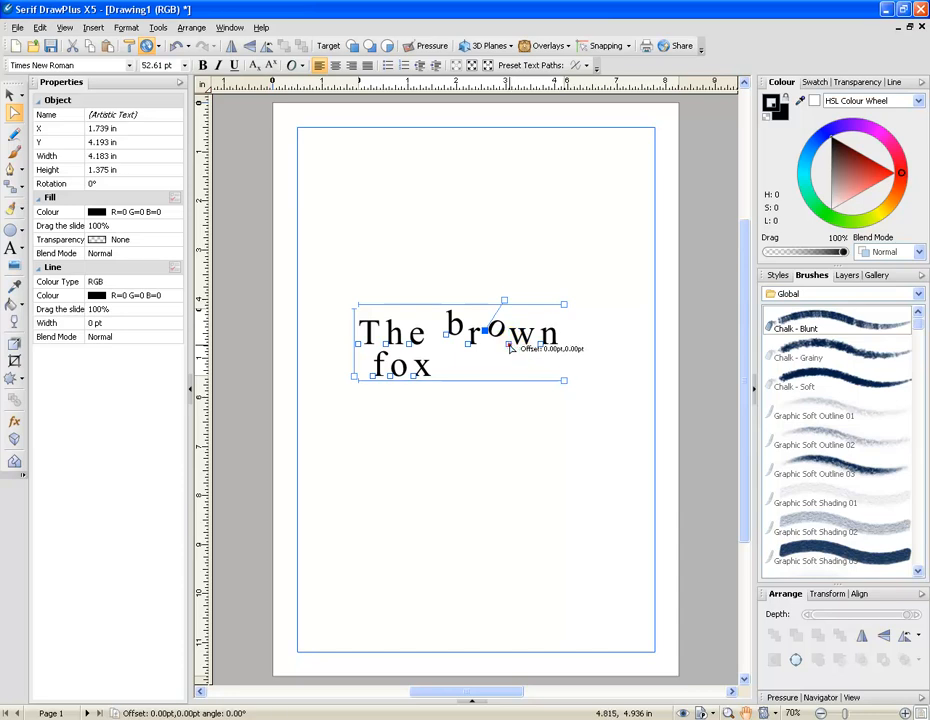
{"action": "left_click_drag", "start_coordinate": [510, 308], "coordinate": [498, 305]}
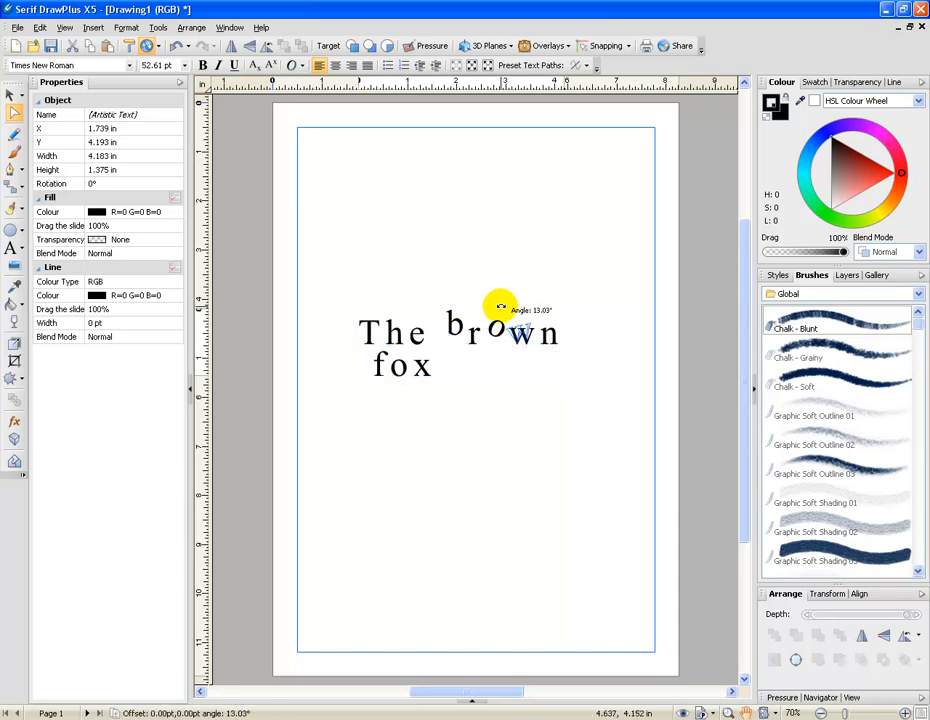
{"action": "left_click", "coordinate": [11, 97]}
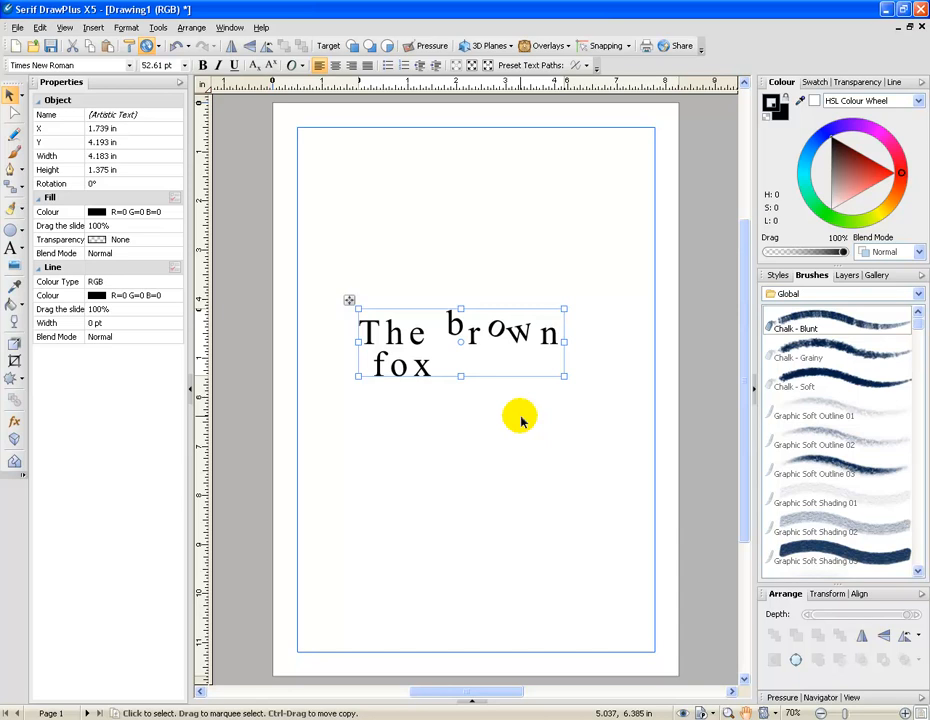
{"action": "key", "text": "Delete"}
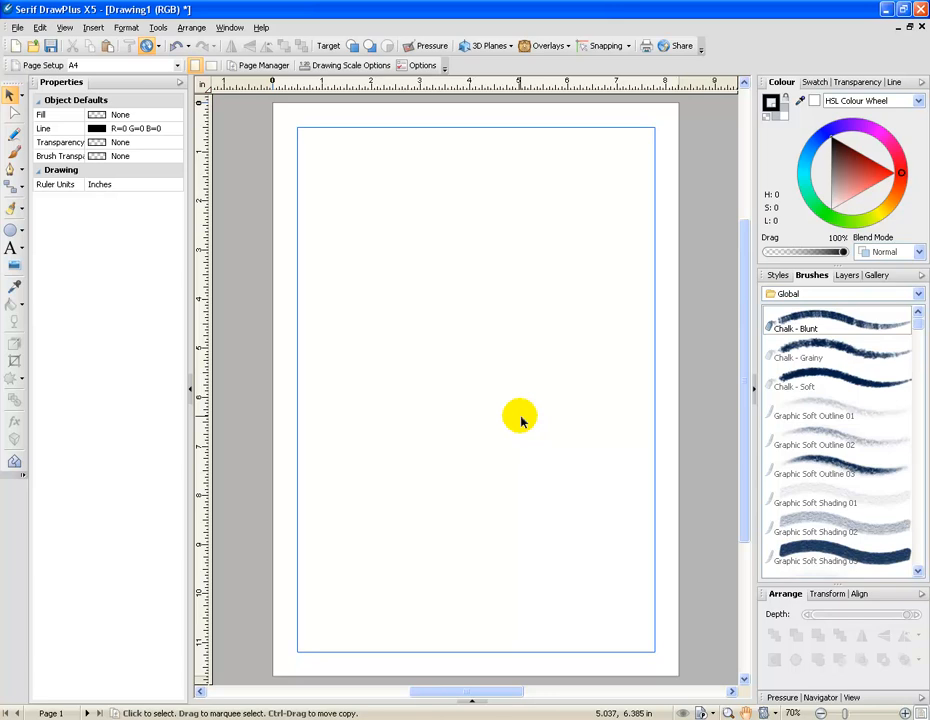
Step: Draw a Quick Rectangle about 0.8 in wide by 0.81 in high in the upper part of the page
{"action": "left_click", "coordinate": [22, 234]}
{"action": "left_click", "coordinate": [38, 243]}
{"action": "left_click_drag", "start_coordinate": [335, 248], "coordinate": [374, 286]}
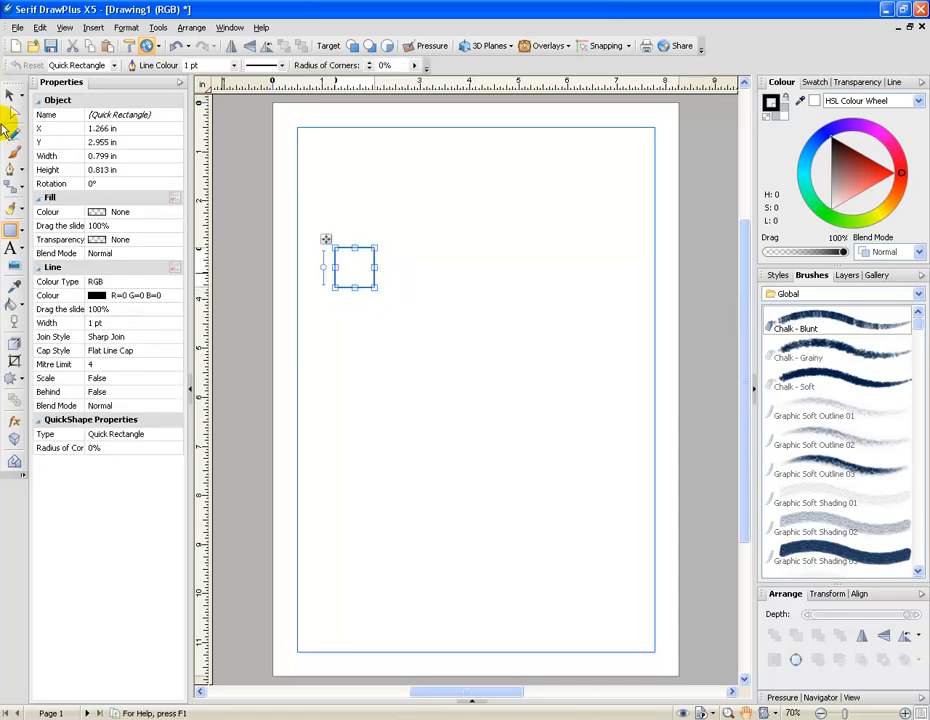
{"action": "left_click", "coordinate": [9, 97]}
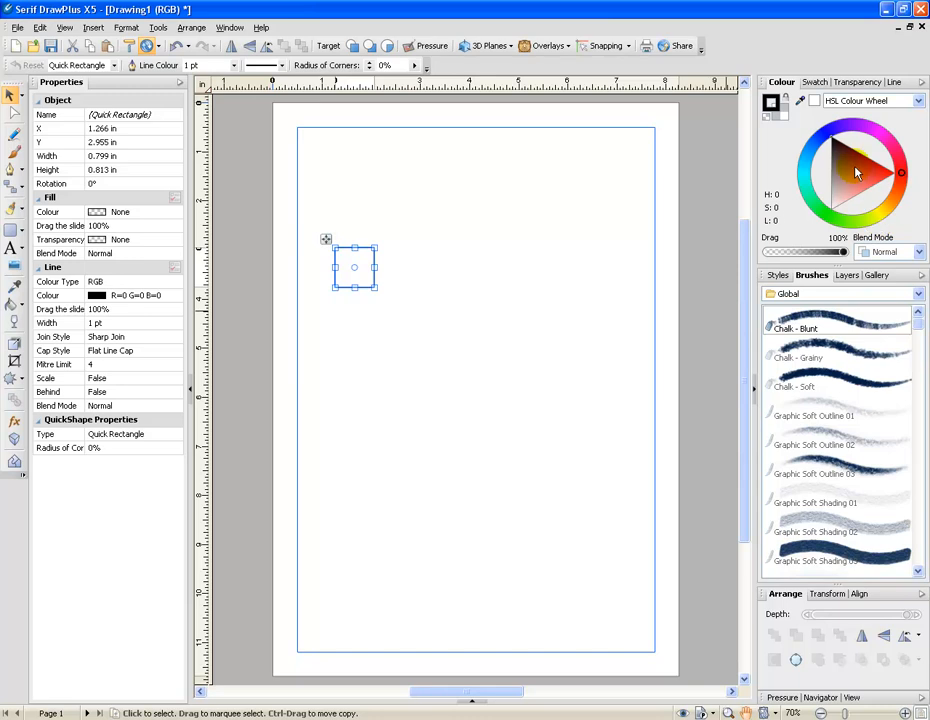
Step: Fill the small square with red (H=0, S=100, L=50) and remove its outline
{"action": "left_click", "coordinate": [788, 115]}
{"action": "left_click", "coordinate": [872, 185]}
{"action": "left_click", "coordinate": [777, 104]}
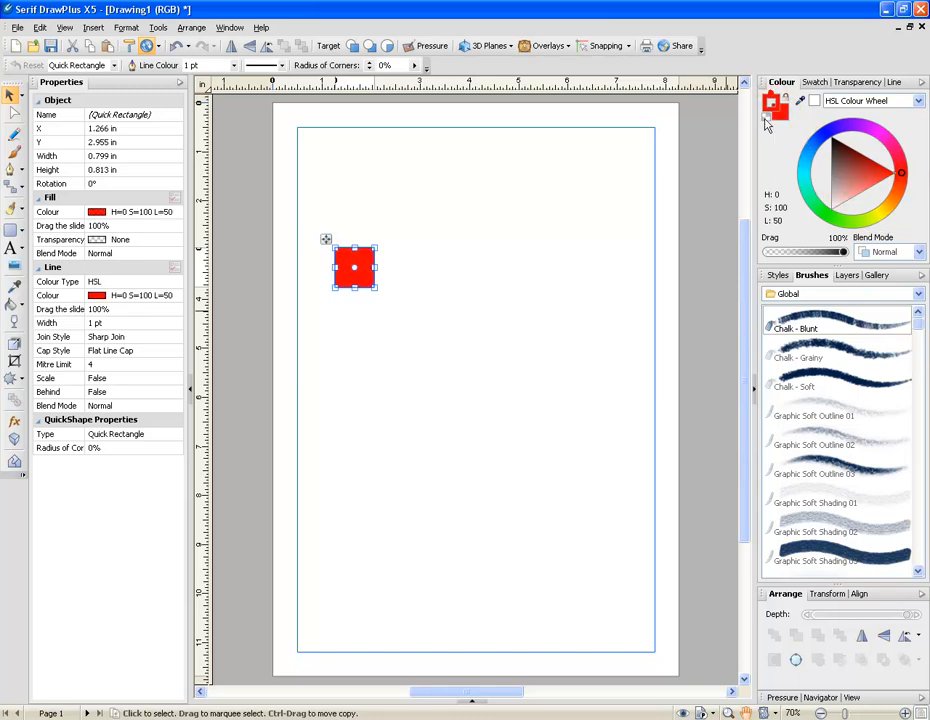
{"action": "left_click", "coordinate": [446, 367]}
Step: Place a copy of the red square beside the original, leaving a gap between them
{"action": "left_click", "coordinate": [348, 283]}
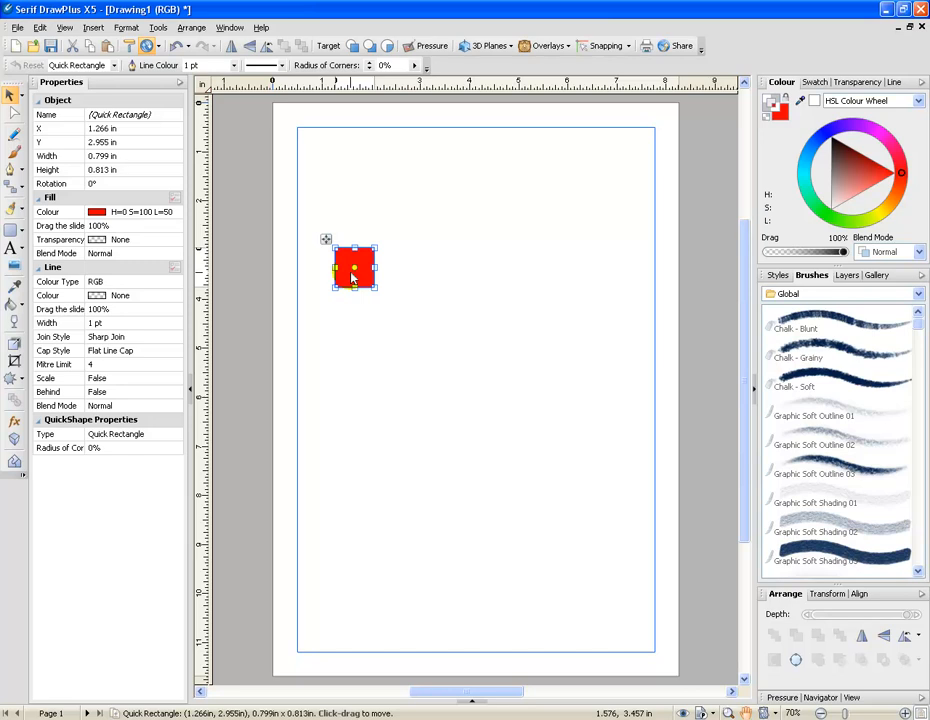
{"action": "left_click_drag", "start_coordinate": [351, 283], "coordinate": [425, 281]}
{"action": "left_click", "coordinate": [505, 202]}
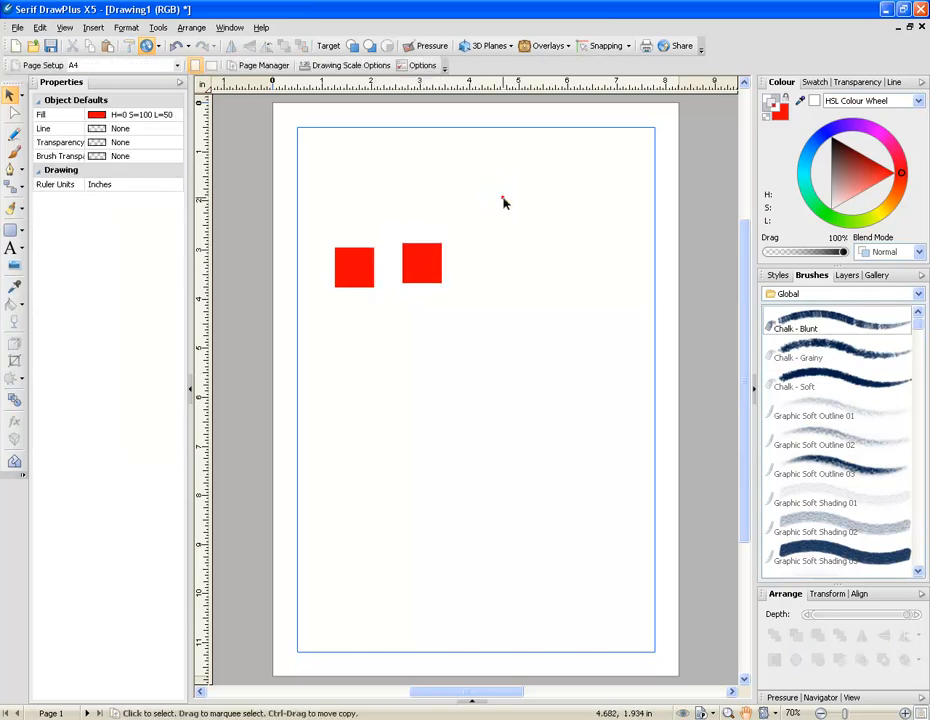
Step: Enable snapping in the options and snap the copied square flush against the original square's side
{"action": "left_click", "coordinate": [627, 47]}
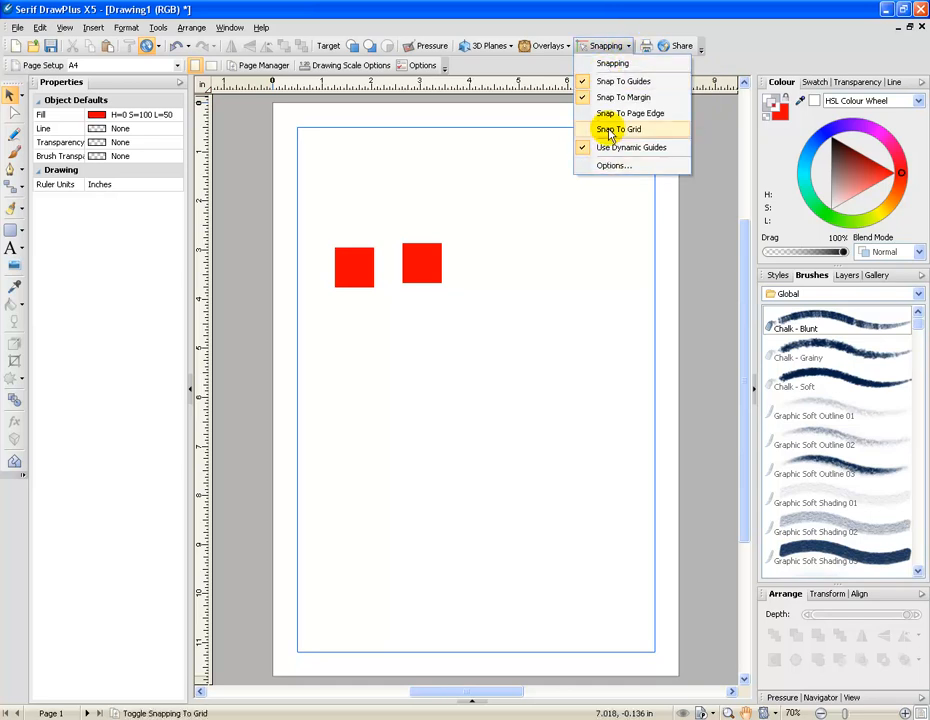
{"action": "left_click", "coordinate": [612, 165]}
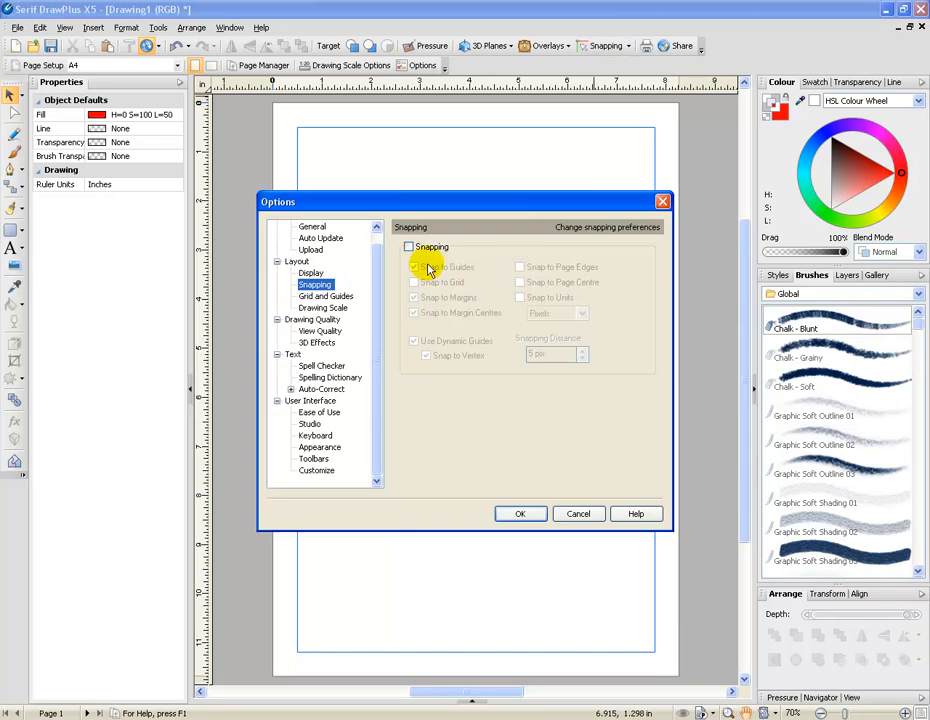
{"action": "left_click", "coordinate": [421, 247]}
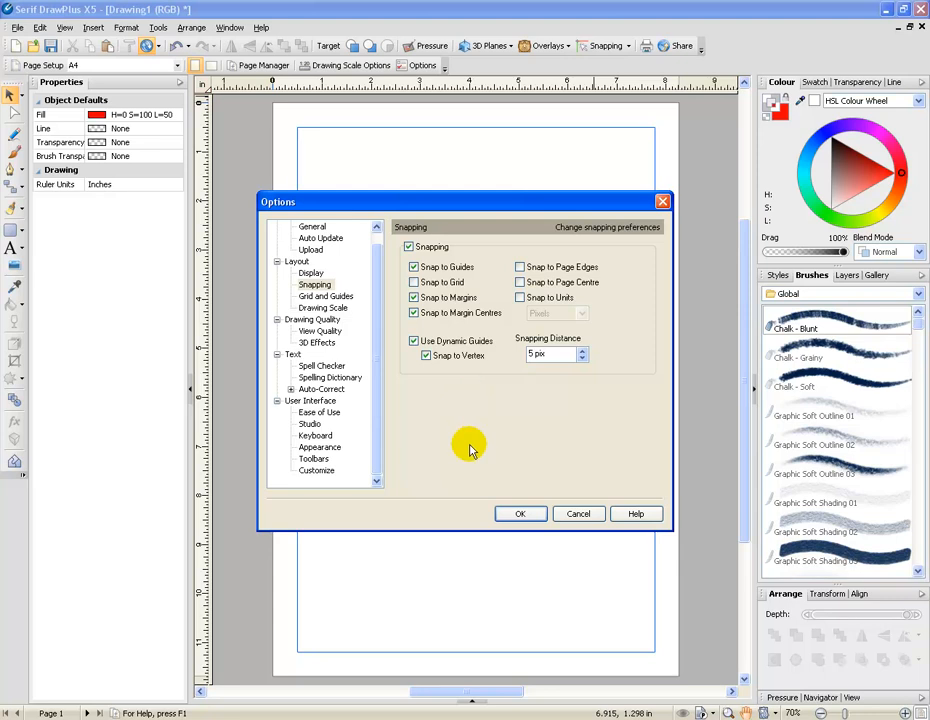
{"action": "left_click", "coordinate": [516, 515]}
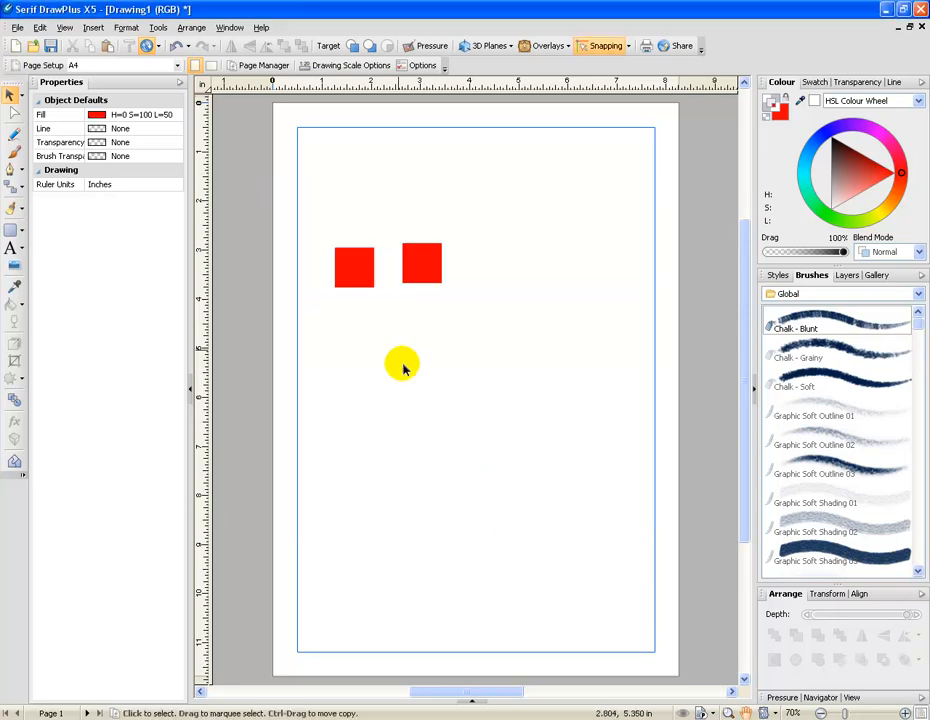
{"action": "left_click_drag", "start_coordinate": [411, 270], "coordinate": [394, 281]}
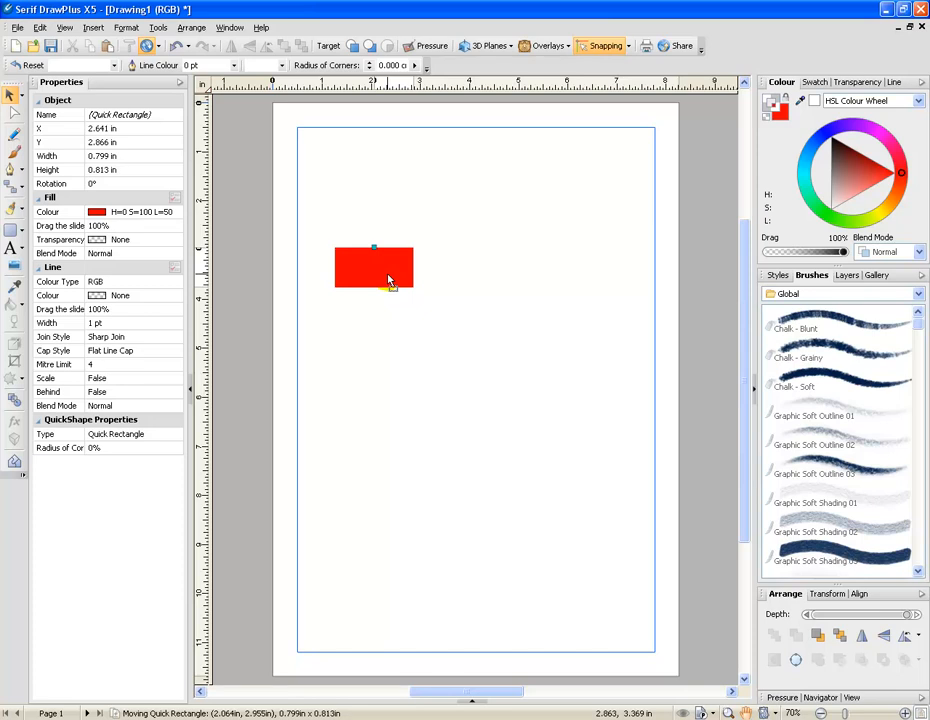
{"action": "left_click_drag", "start_coordinate": [390, 281], "coordinate": [391, 282]}
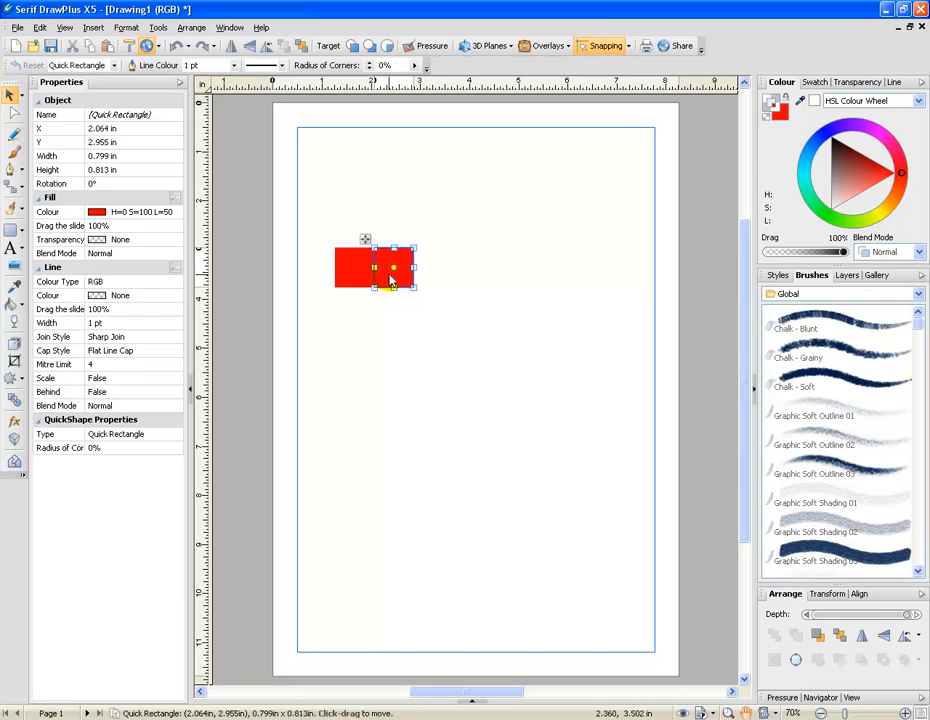
Step: Fill the copied square with blue (H=242, S=100, L=50) and leave it without an outline
{"action": "left_click", "coordinate": [822, 139]}
{"action": "left_click", "coordinate": [830, 180]}
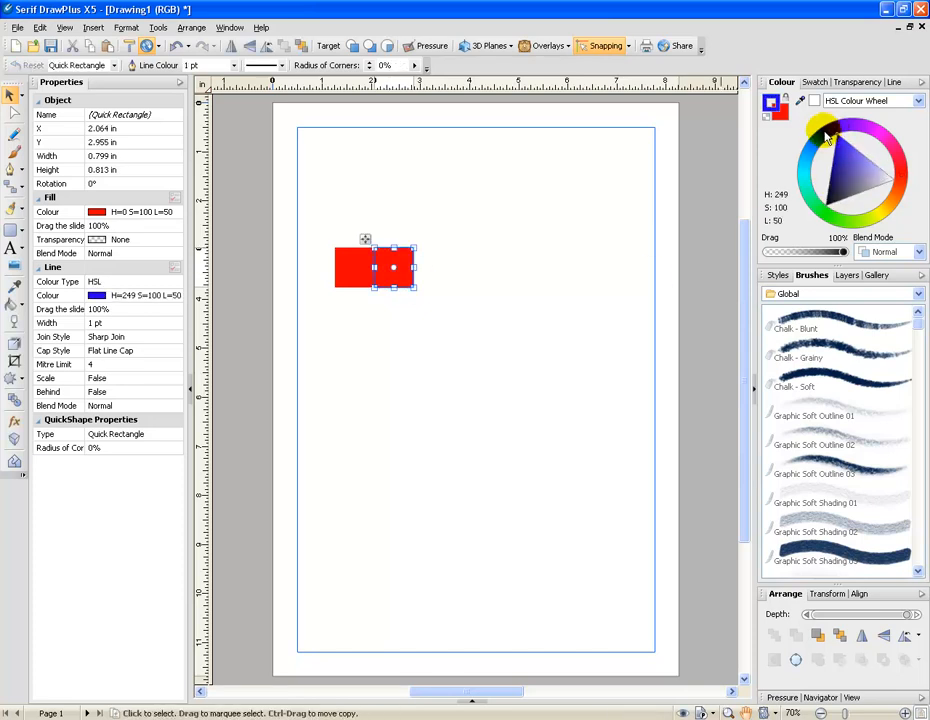
{"action": "left_click", "coordinate": [779, 119]}
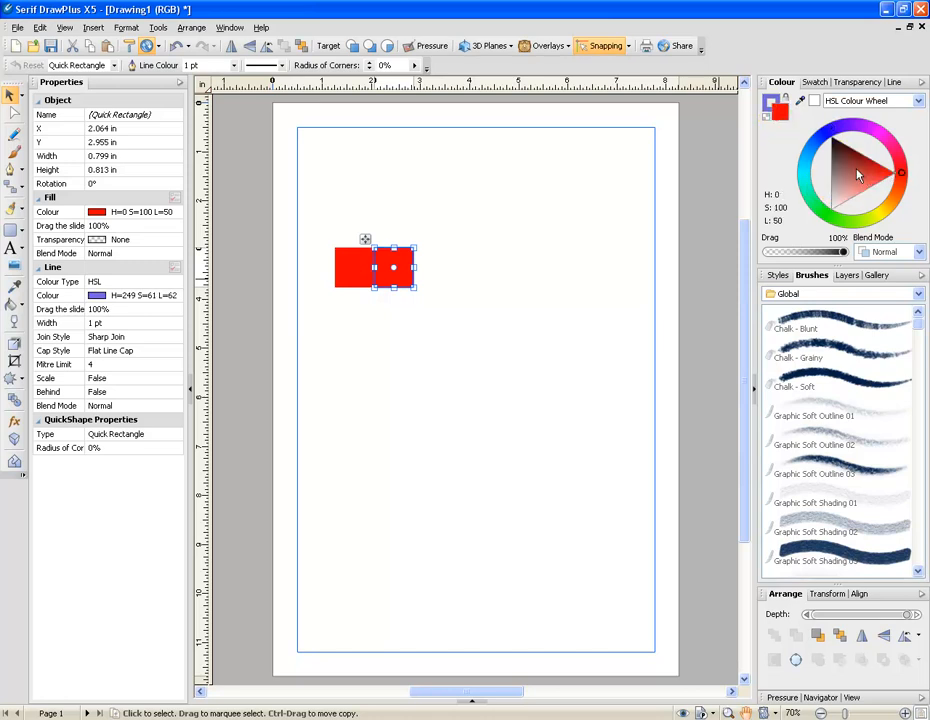
{"action": "left_click", "coordinate": [829, 131]}
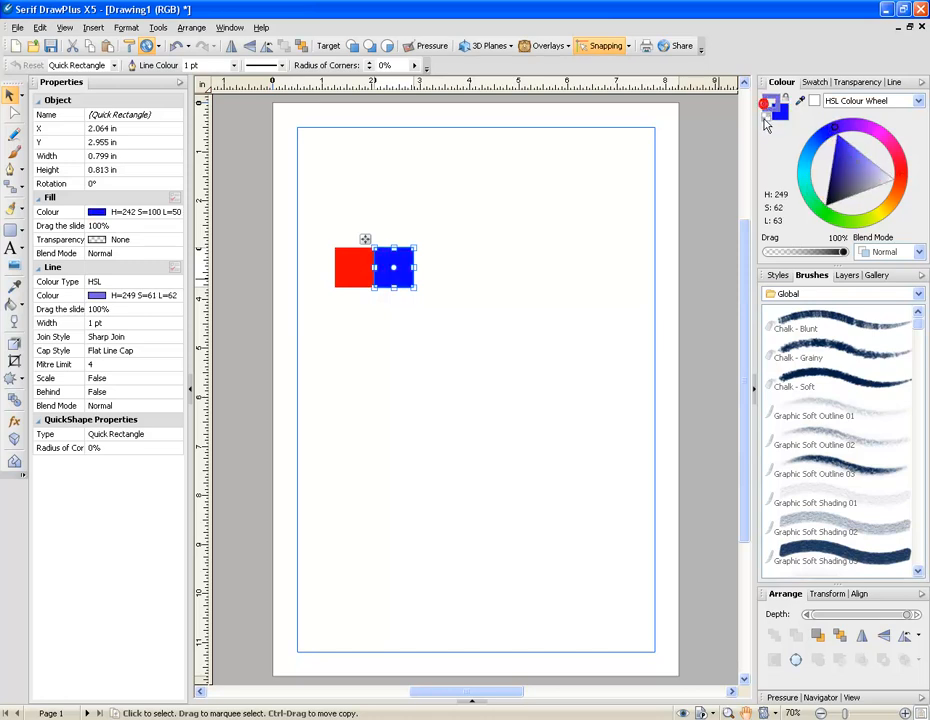
{"action": "left_click", "coordinate": [525, 308]}
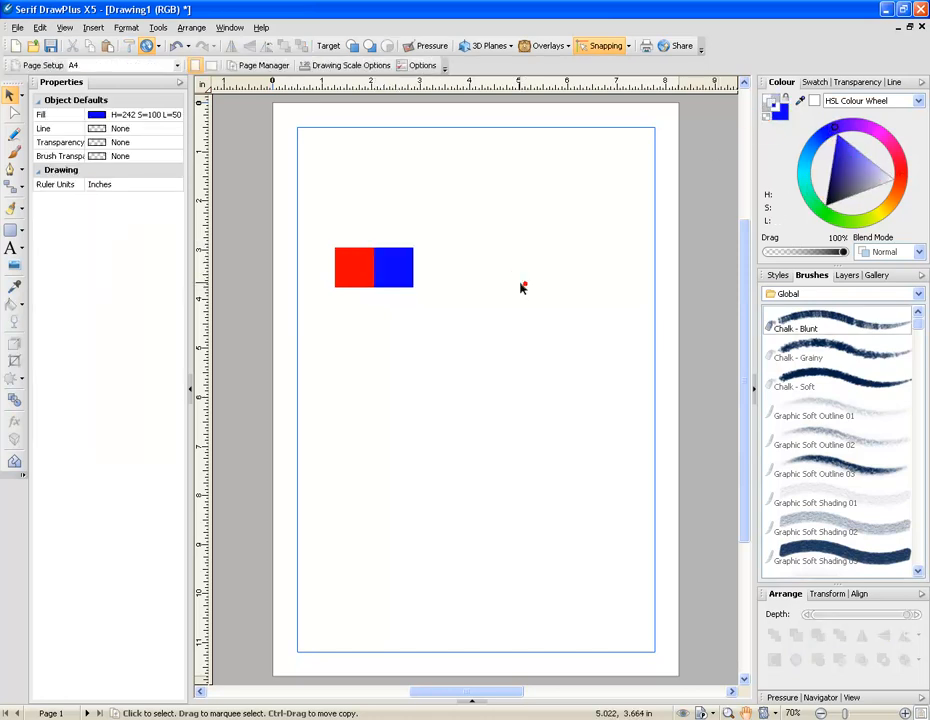
{"action": "left_click", "coordinate": [777, 113]}
Step: Group the red and blue squares and ungroup them again
{"action": "left_click_drag", "start_coordinate": [307, 222], "coordinate": [471, 345]}
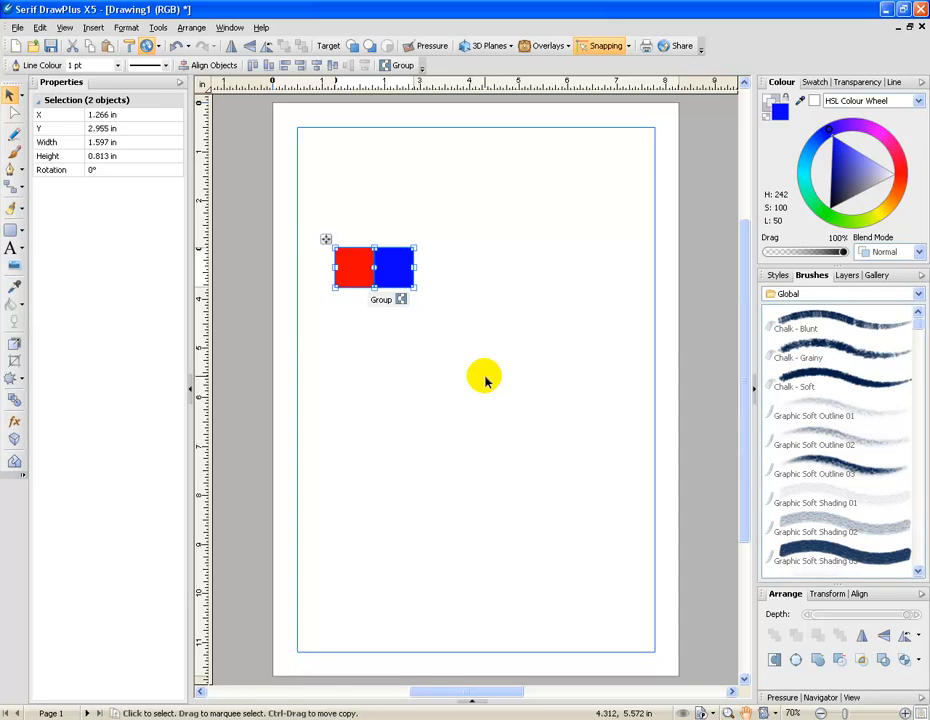
{"action": "key", "text": "ctrl+g"}
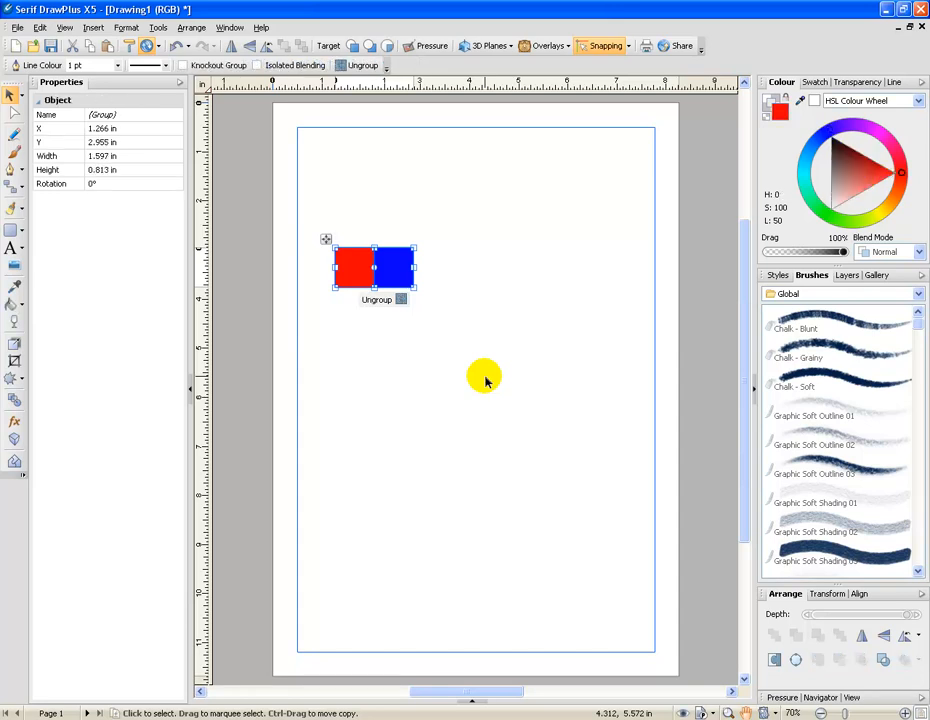
{"action": "key", "text": "ctrl+u"}
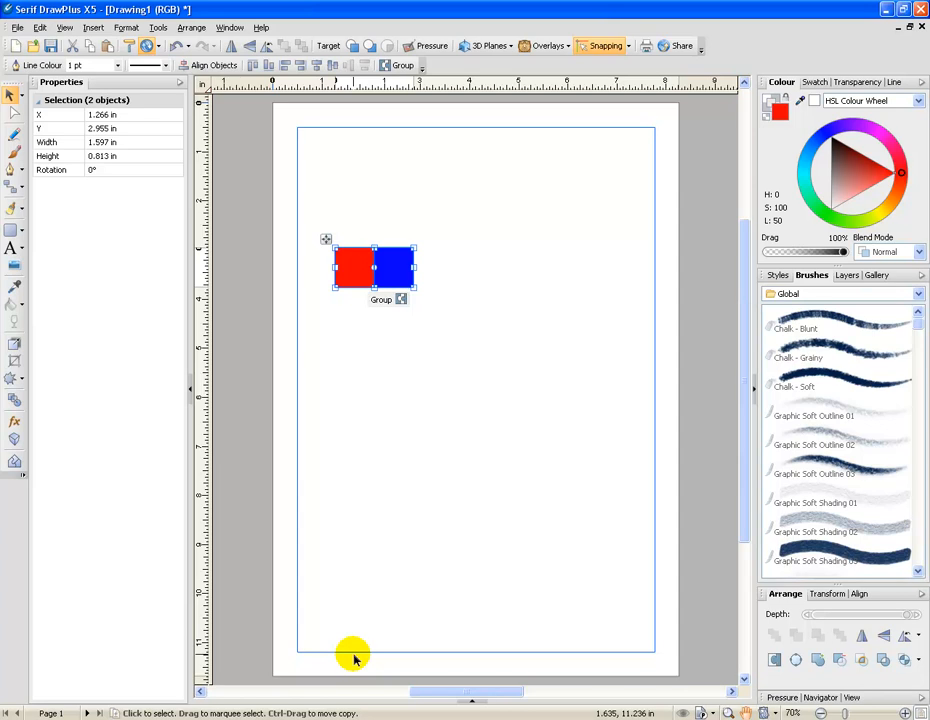
Step: Group the adjoining red and blue squares into a single object
{"action": "left_click", "coordinate": [484, 332]}
{"action": "left_click_drag", "start_coordinate": [302, 203], "coordinate": [481, 388]}
{"action": "left_click", "coordinate": [400, 299]}
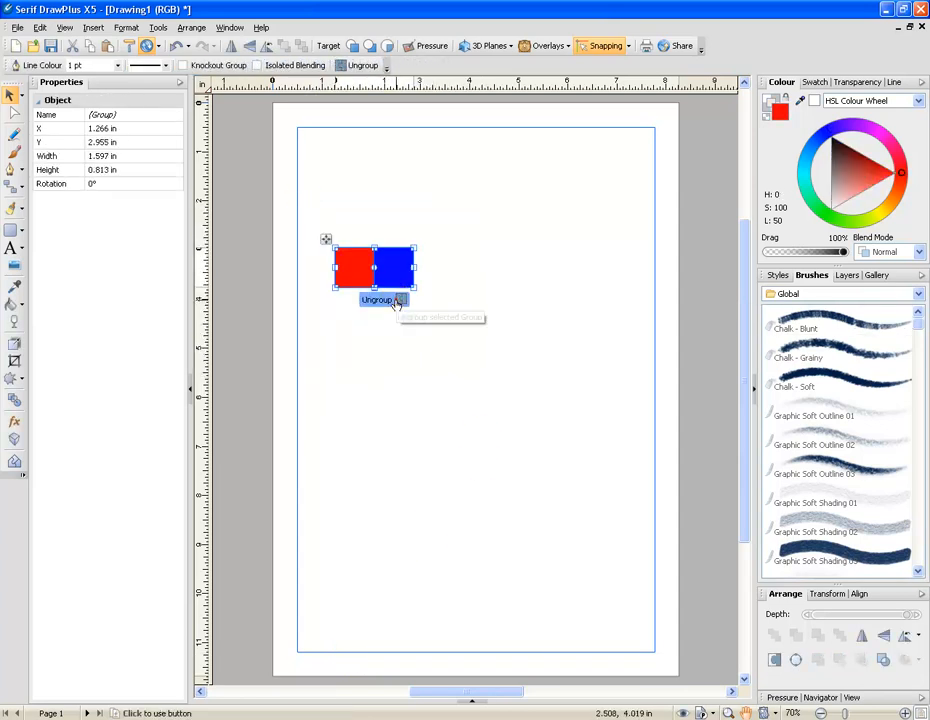
{"action": "left_click", "coordinate": [409, 362]}
{"action": "left_click", "coordinate": [345, 268]}
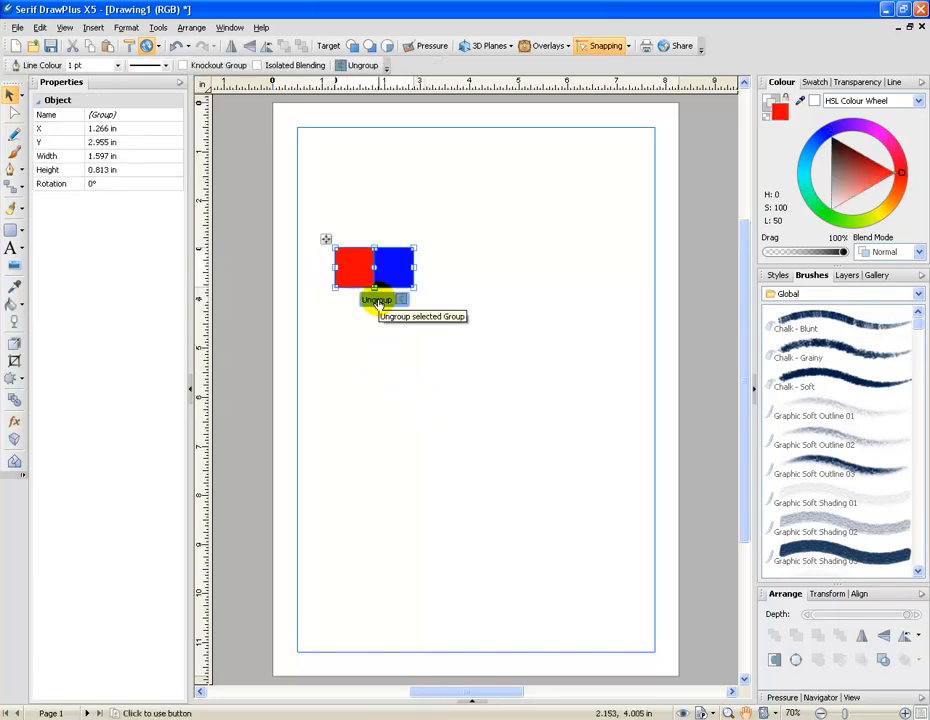
{"action": "left_click", "coordinate": [398, 350]}
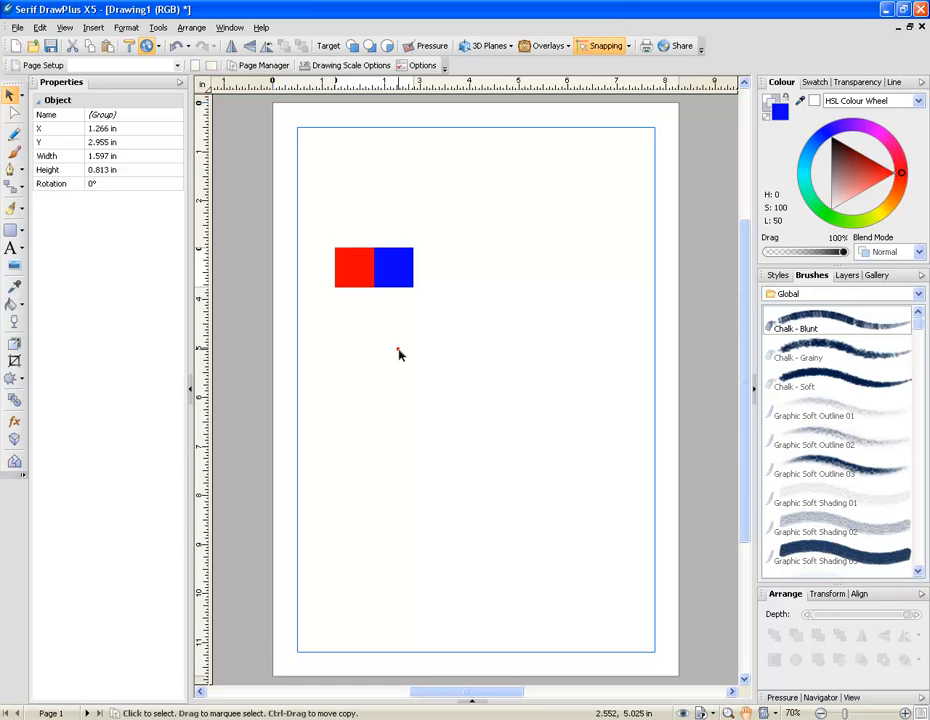
{"action": "left_click", "coordinate": [359, 287]}
{"action": "key", "text": "Escape"}
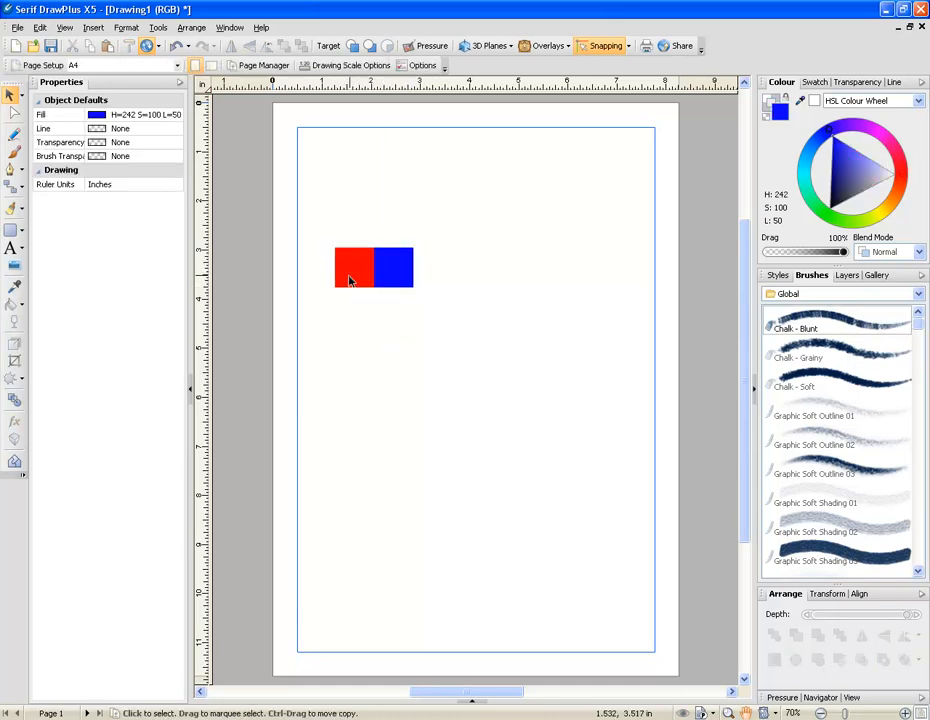
Step: Snap a copy of the two-square group flush beside the original and group the row of four squares
{"action": "left_click_drag", "start_coordinate": [366, 264], "coordinate": [442, 280]}
{"action": "left_click_drag", "start_coordinate": [300, 218], "coordinate": [507, 298]}
{"action": "left_click", "coordinate": [466, 301]}
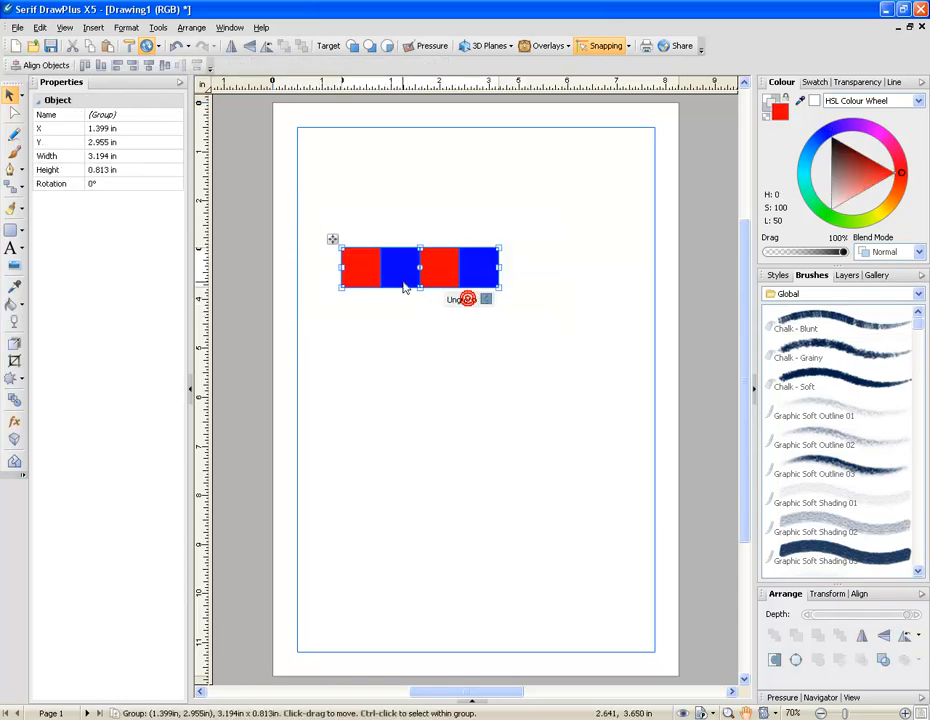
Step: Snap a copy of the four-square row flush against its end and group the resulting eight-square row
{"action": "left_click_drag", "start_coordinate": [376, 270], "coordinate": [537, 270]}
{"action": "left_click_drag", "start_coordinate": [311, 233], "coordinate": [672, 340]}
{"action": "left_click", "coordinate": [620, 300]}
Step: Add a horizontally flipped copy of the eight-square row directly beneath it and group both rows
{"action": "left_click_drag", "start_coordinate": [571, 280], "coordinate": [532, 319]}
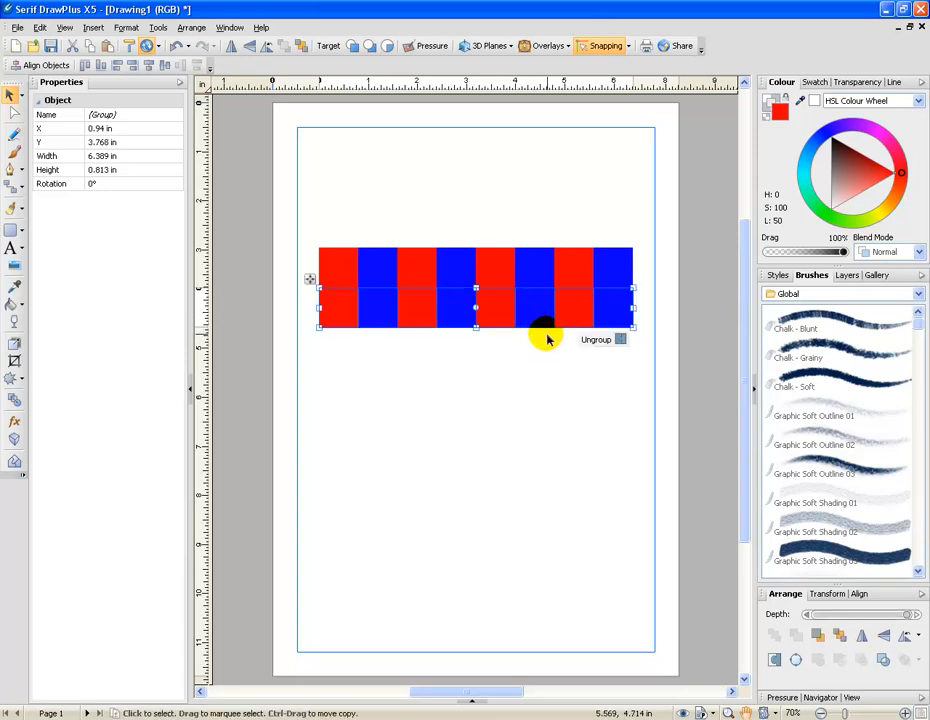
{"action": "left_click", "coordinate": [232, 50]}
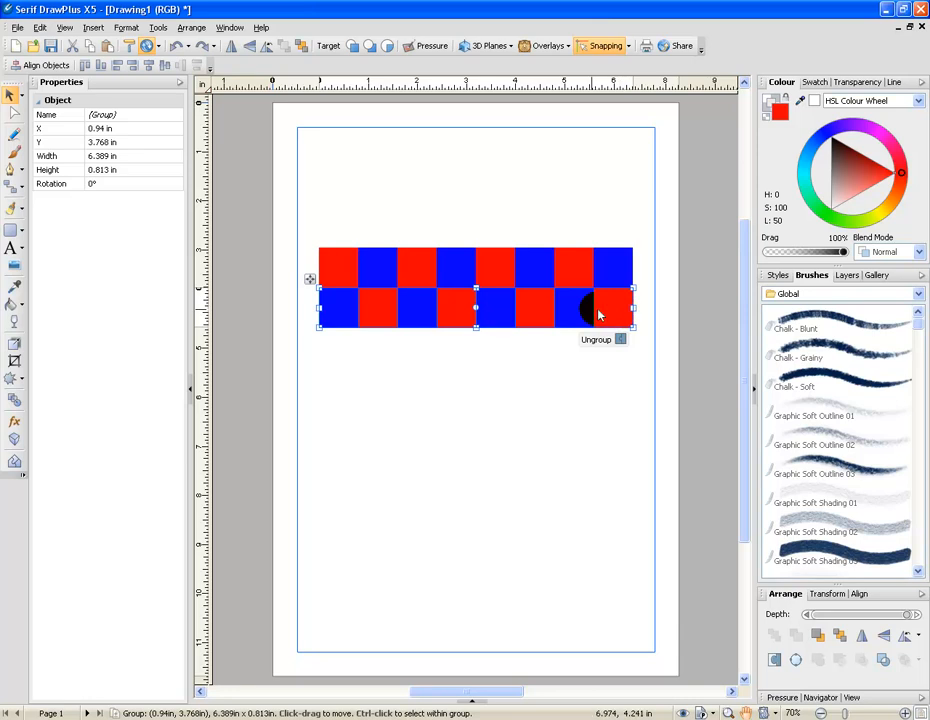
{"action": "left_click", "coordinate": [477, 396]}
{"action": "left_click_drag", "start_coordinate": [303, 229], "coordinate": [672, 390]}
{"action": "left_click", "coordinate": [605, 340]}
Step: Move the two-row group higher on the page and stack three snapped copies below it to form an 8 by 8 board
{"action": "left_click_drag", "start_coordinate": [513, 287], "coordinate": [490, 235]}
{"action": "left_click_drag", "start_coordinate": [521, 474], "coordinate": [509, 306]}
{"action": "mouse_move", "coordinate": [529, 462]}
{"action": "left_mouse_down"}
{"action": "mouse_move", "coordinate": [536, 423]}
{"action": "mouse_move", "coordinate": [519, 370]}
{"action": "mouse_move", "coordinate": [529, 480]}
{"action": "mouse_move", "coordinate": [515, 465]}
{"action": "left_mouse_up"}
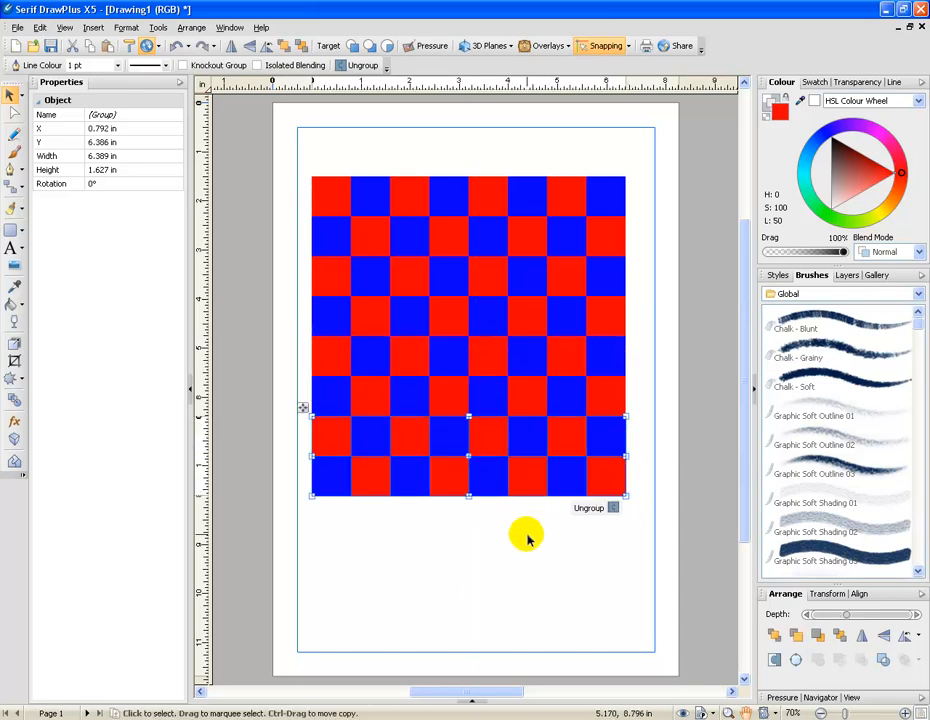
Step: Group the four two-row pieces into one board and snap it to the page's horizontal centre
{"action": "left_click_drag", "start_coordinate": [294, 138], "coordinate": [594, 519]}
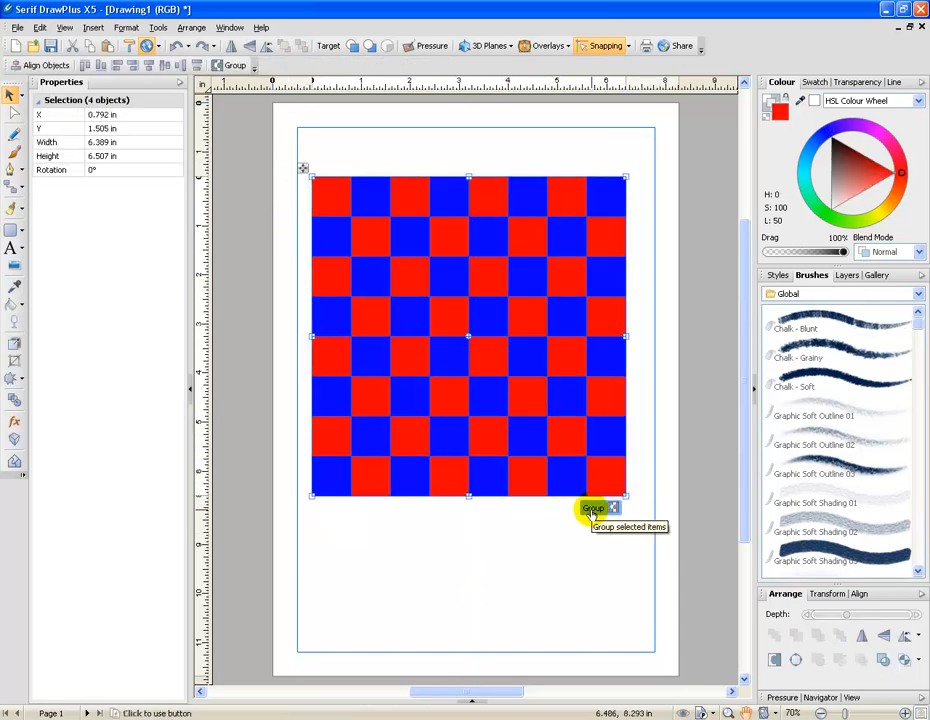
{"action": "left_click", "coordinate": [592, 507]}
{"action": "left_click_drag", "start_coordinate": [521, 364], "coordinate": [523, 401]}
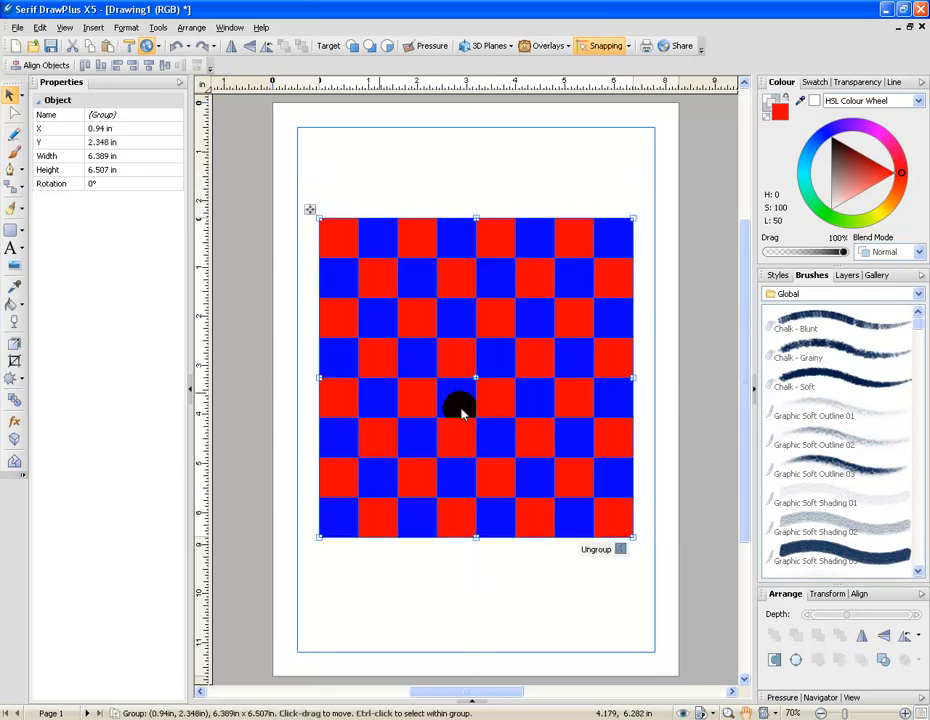
Step: Draw a Quick Rectangle about 6.97 in wide by 7.07 in high over the board and fill it green (H=115, S=100, L=50)
{"action": "left_click", "coordinate": [9, 230]}
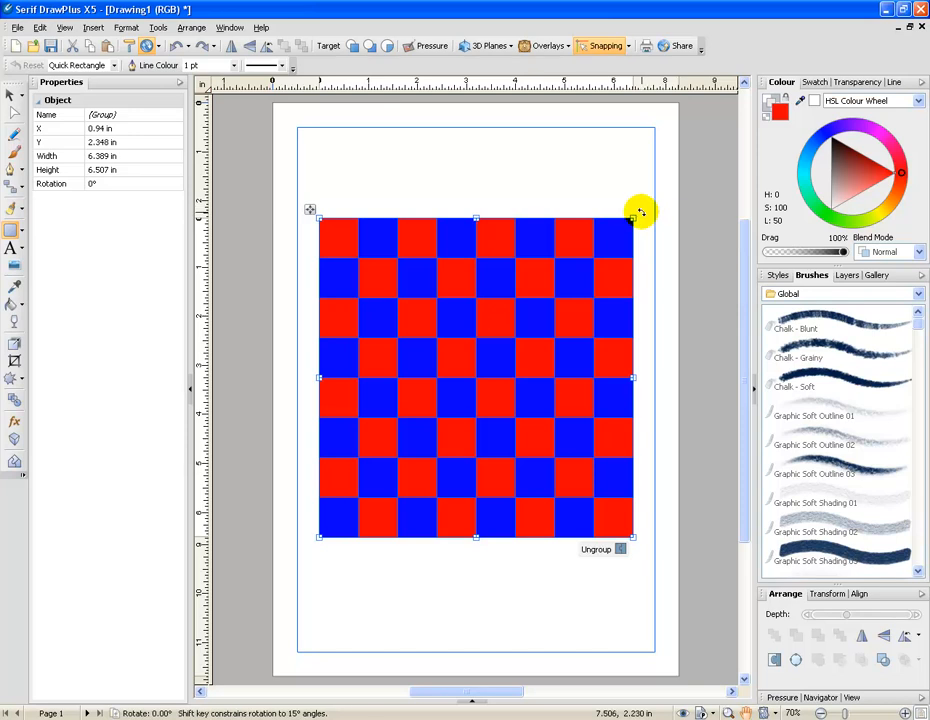
{"action": "left_click_drag", "start_coordinate": [647, 206], "coordinate": [304, 554]}
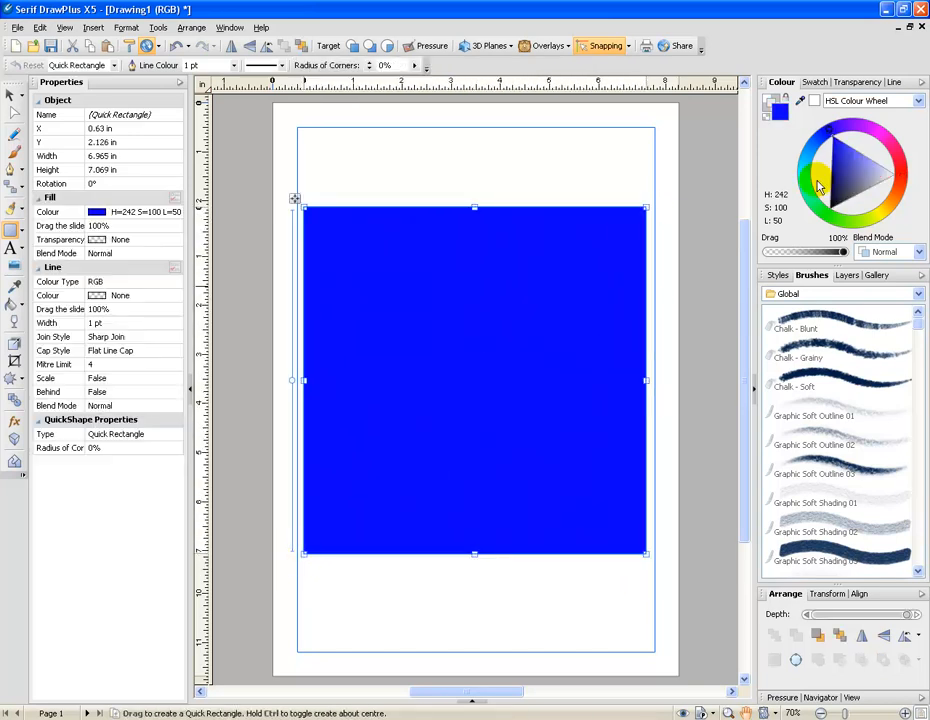
{"action": "left_click_drag", "start_coordinate": [808, 190], "coordinate": [831, 217]}
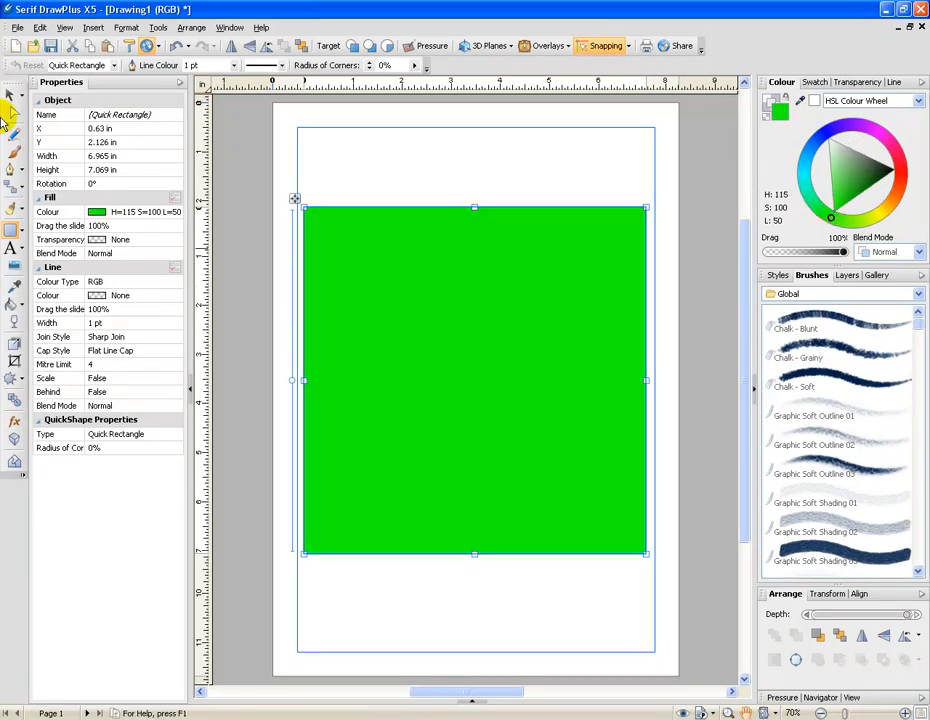
Step: Move the green rectangle towards the page's lower right corner and the checkered board towards the upper left
{"action": "left_click", "coordinate": [10, 100]}
{"action": "left_click", "coordinate": [386, 140]}
{"action": "left_click_drag", "start_coordinate": [600, 297], "coordinate": [602, 363]}
{"action": "left_click", "coordinate": [531, 311]}
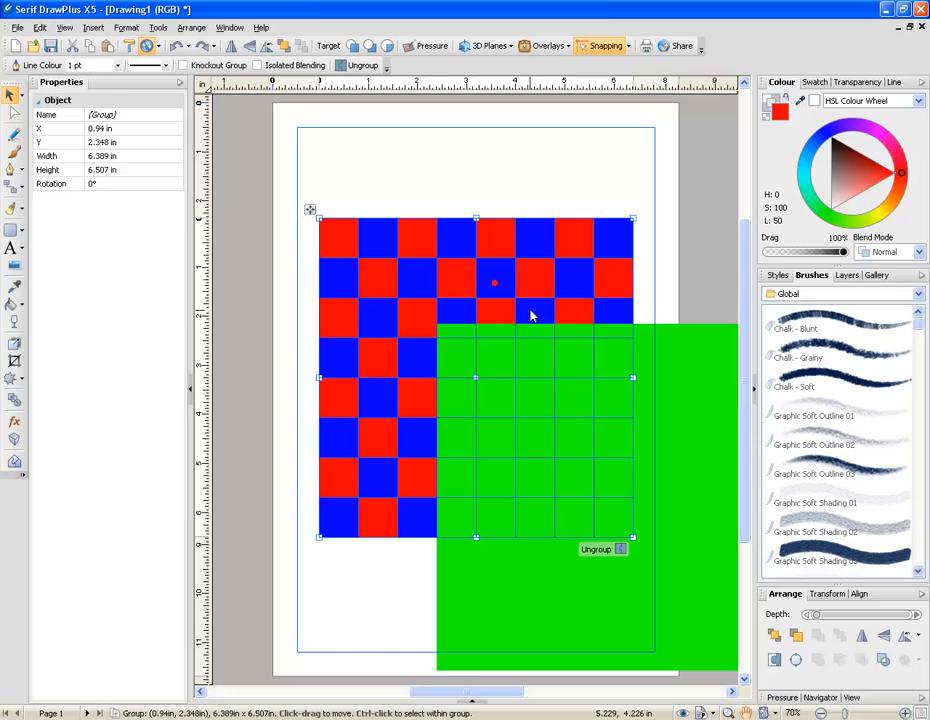
{"action": "left_click", "coordinate": [862, 598]}
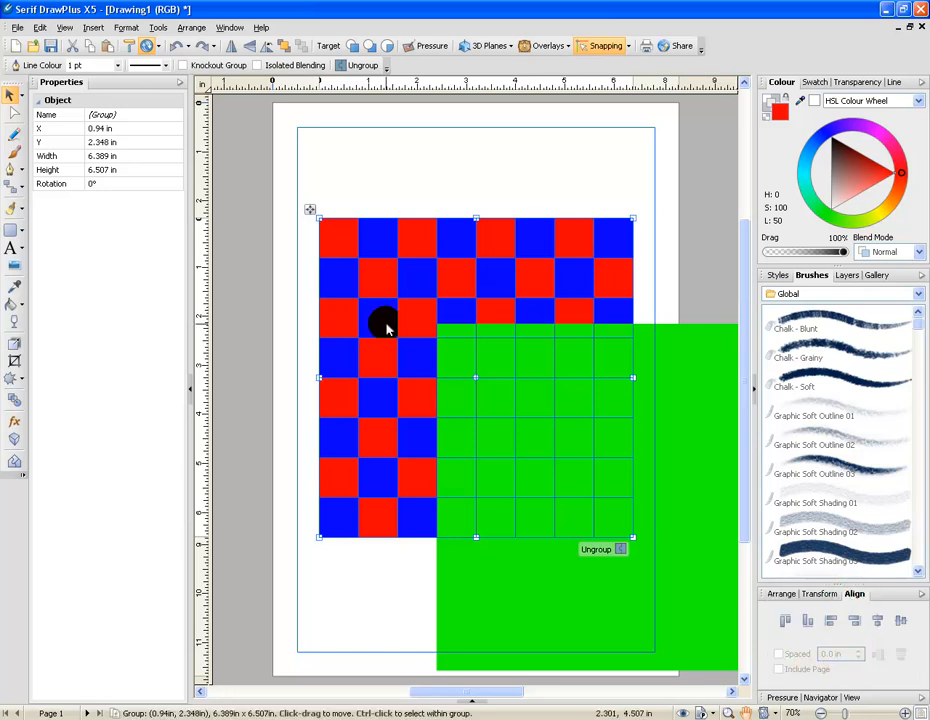
{"action": "left_click_drag", "start_coordinate": [487, 310], "coordinate": [434, 264]}
{"action": "left_click_drag", "start_coordinate": [619, 400], "coordinate": [625, 623]}
{"action": "left_click", "coordinate": [475, 413]}
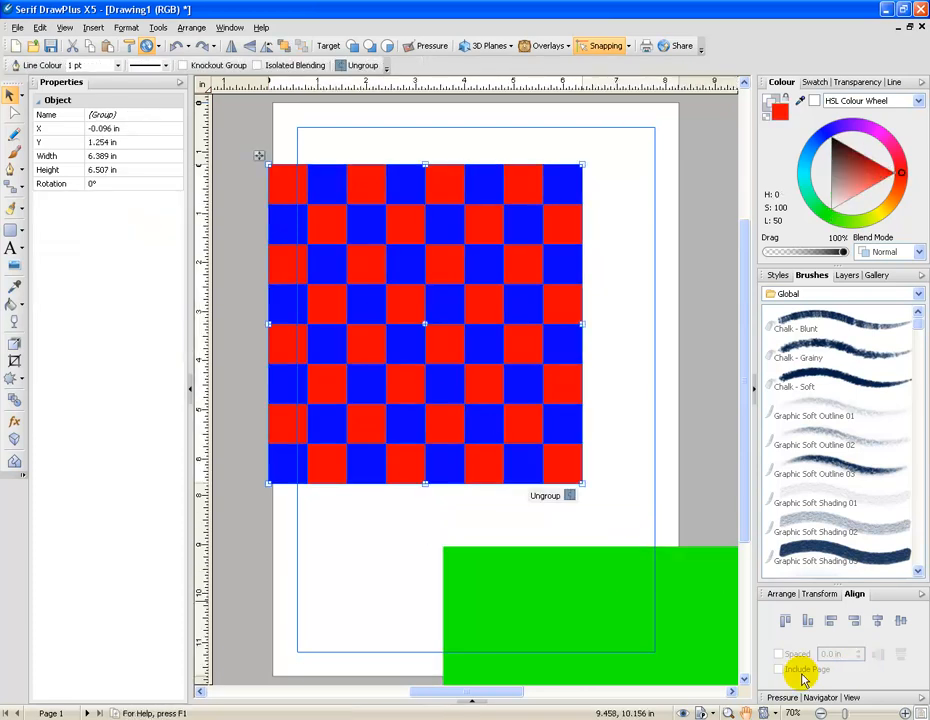
{"action": "left_click", "coordinate": [187, 29]}
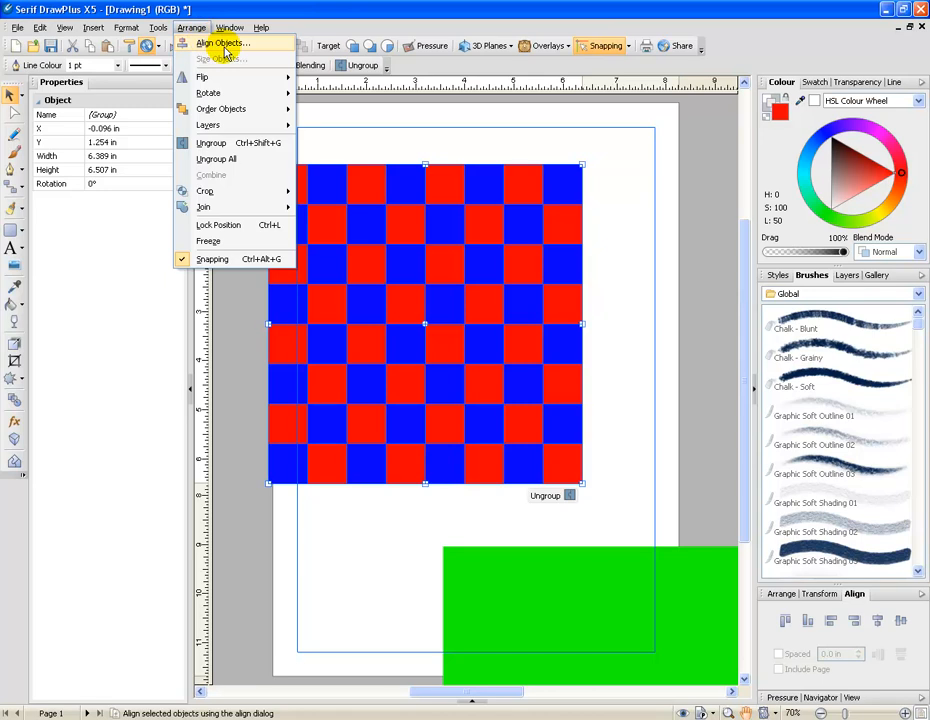
{"action": "left_click", "coordinate": [222, 44]}
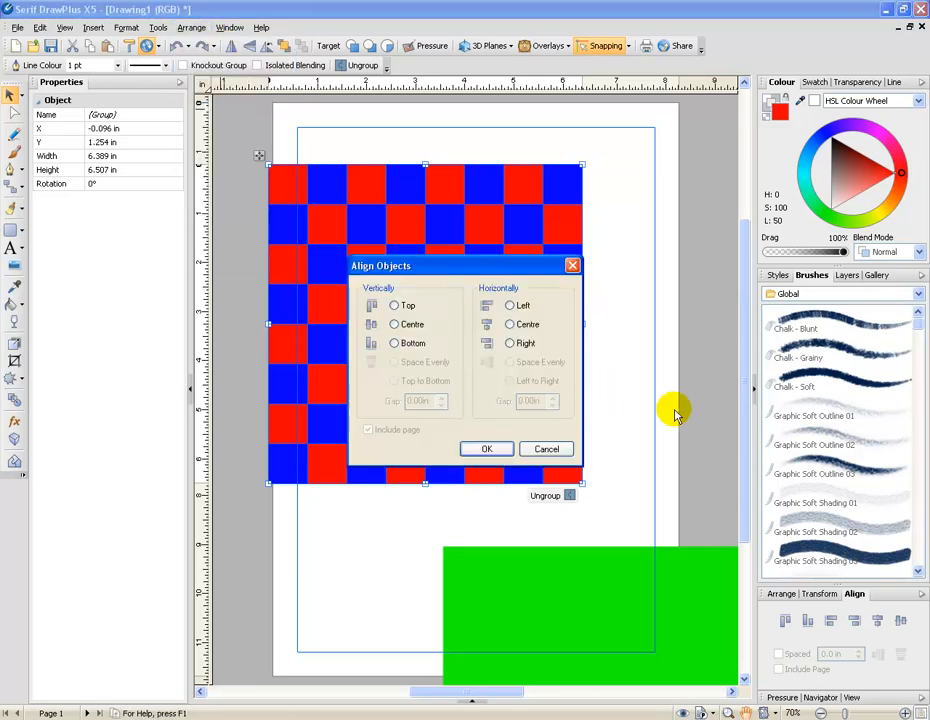
{"action": "left_click", "coordinate": [405, 324]}
{"action": "left_click", "coordinate": [509, 305]}
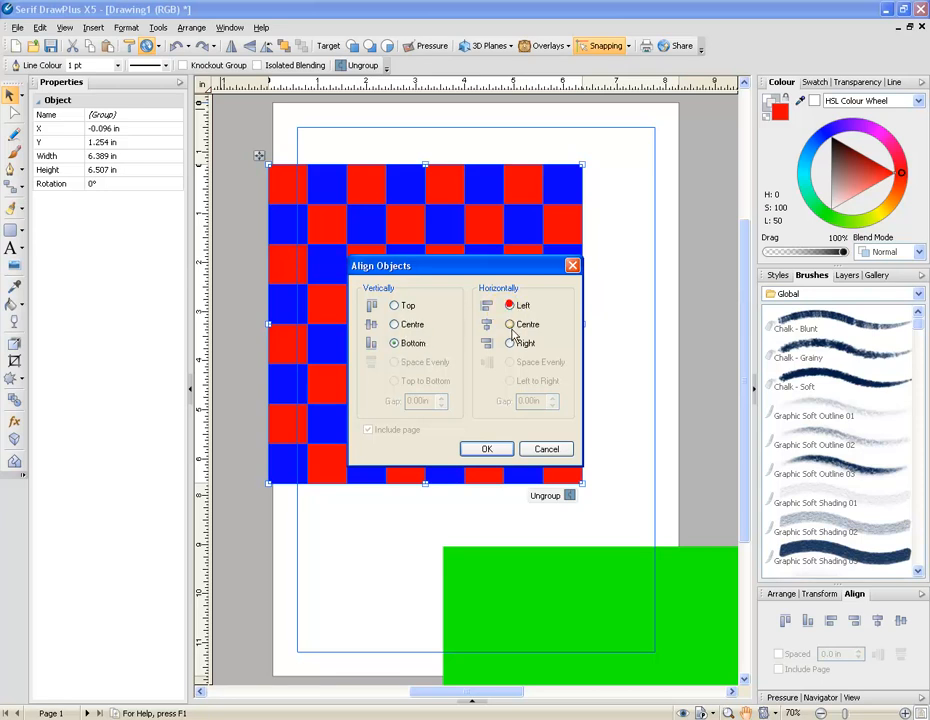
{"action": "left_click", "coordinate": [546, 448]}
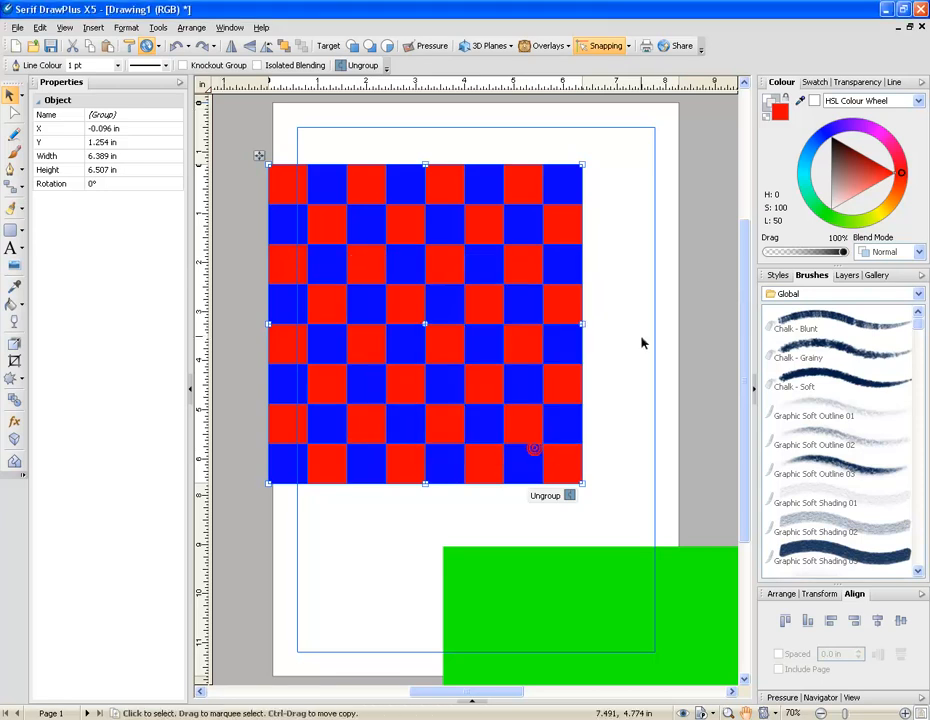
Step: Snap the checkered board to the horizontal and vertical centre of the page
{"action": "left_click", "coordinate": [640, 332]}
{"action": "left_click_drag", "start_coordinate": [463, 264], "coordinate": [513, 337]}
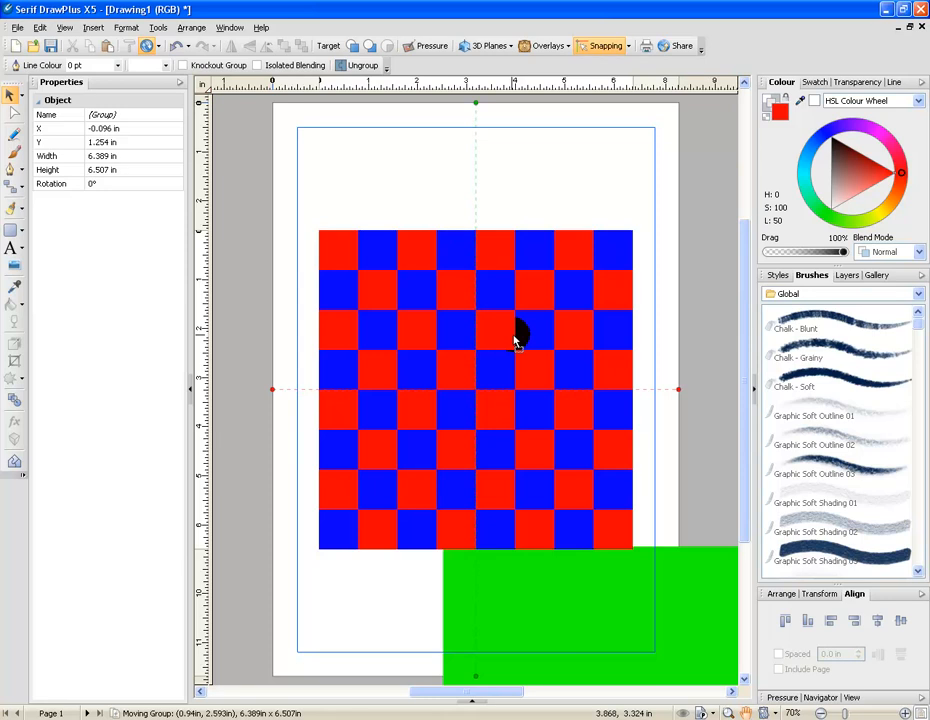
{"action": "left_click_drag", "start_coordinate": [516, 340], "coordinate": [514, 338]}
Step: Snap the green rectangle to the page centre over the board and send it to the back as a border
{"action": "left_click_drag", "start_coordinate": [690, 620], "coordinate": [556, 296]}
{"action": "left_click", "coordinate": [785, 594]}
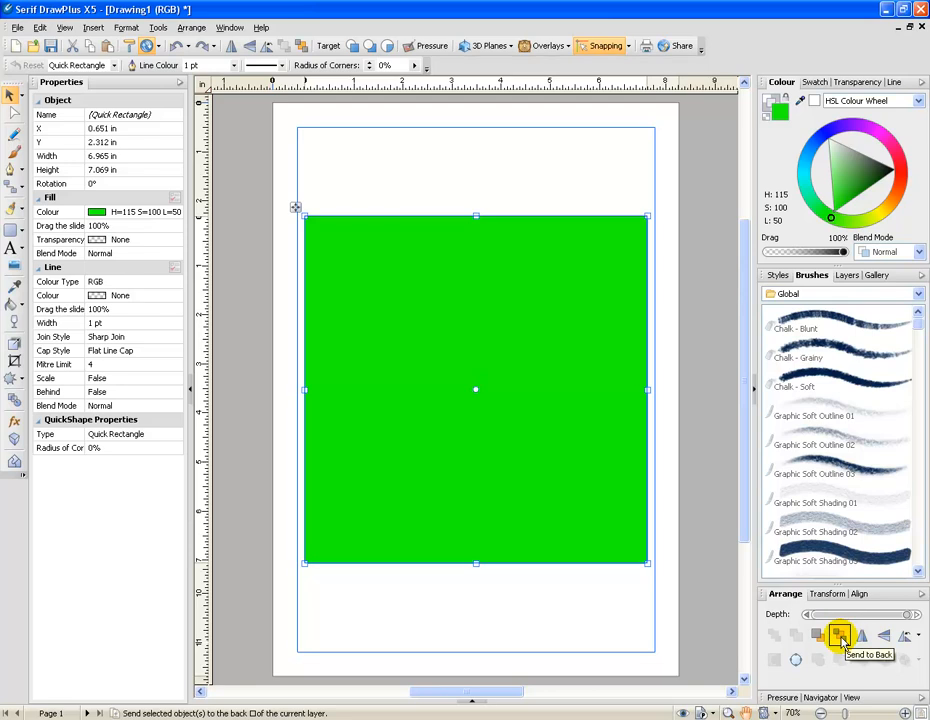
{"action": "left_click", "coordinate": [840, 636]}
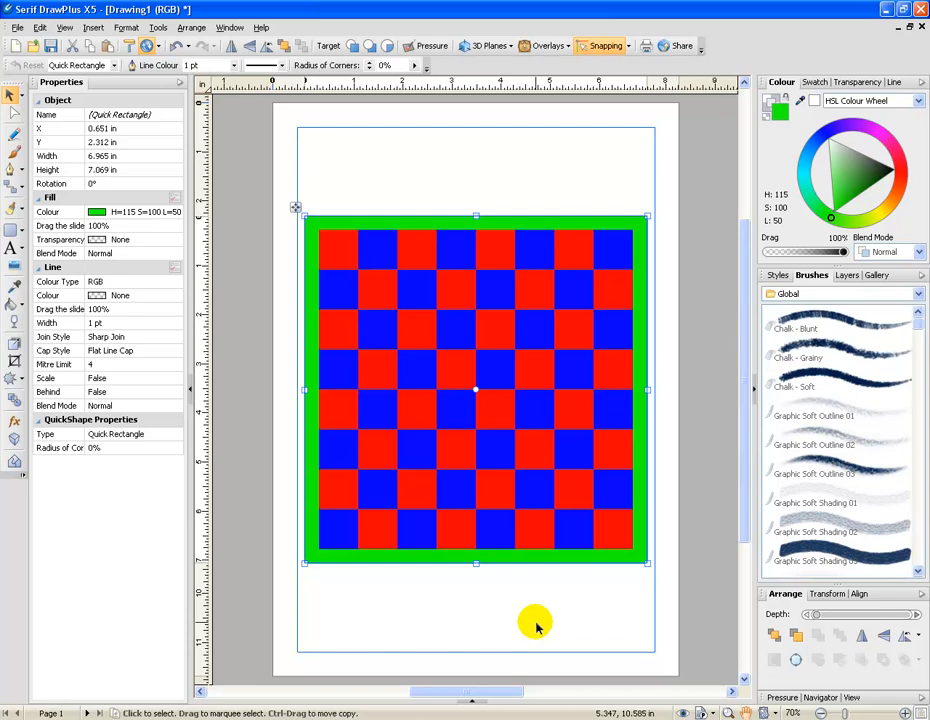
Step: Undo and redo sending the green rectangle to the back several times, ending with it behind the board
{"action": "key", "text": "ctrl+z"}
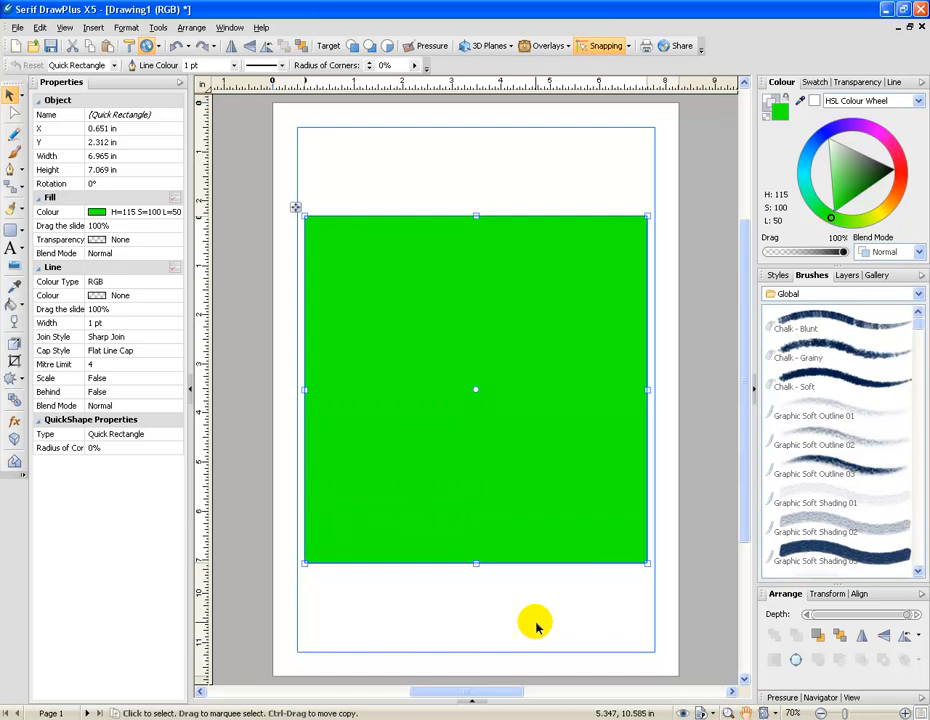
{"action": "key", "text": "ctrl+y"}
{"action": "key", "text": "ctrl+z"}
{"action": "key", "text": "ctrl+y"}
{"action": "key", "text": "ctrl+z"}
{"action": "key", "text": "ctrl+y"}
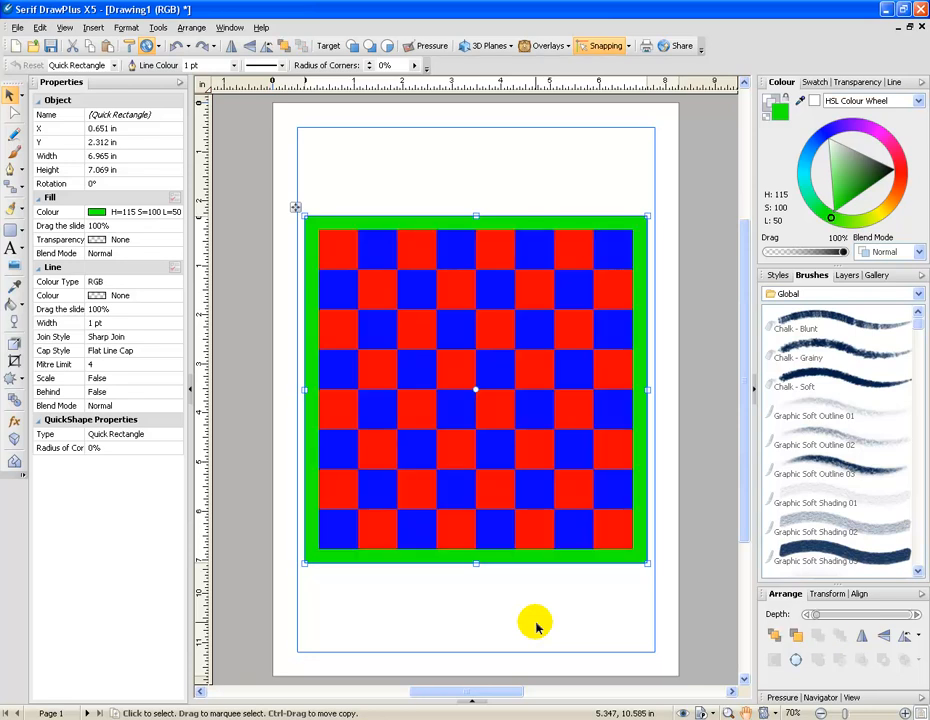
{"action": "left_click", "coordinate": [452, 601]}
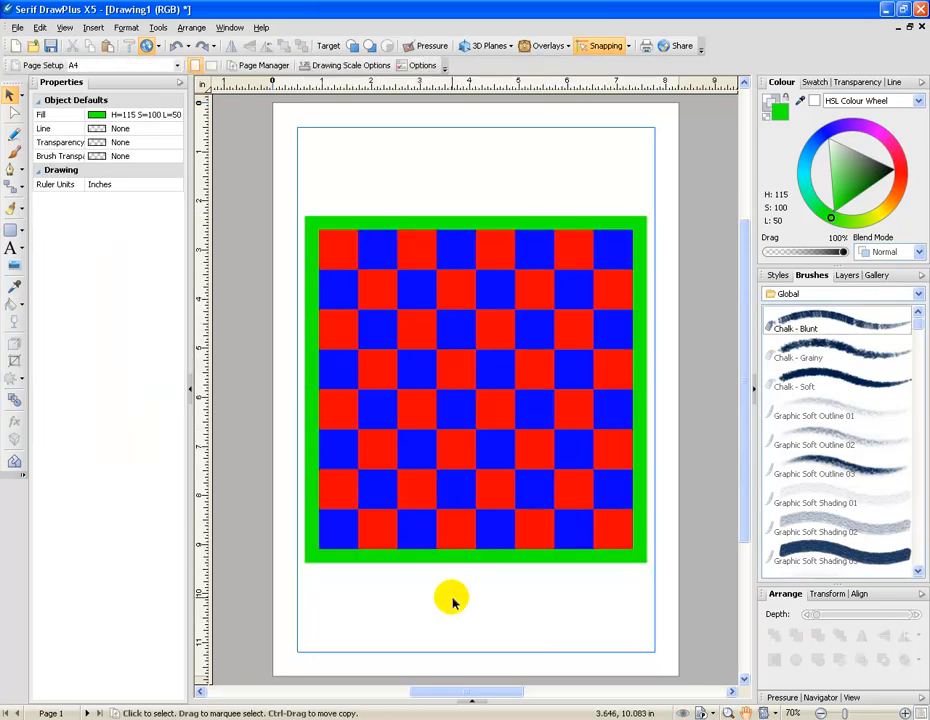